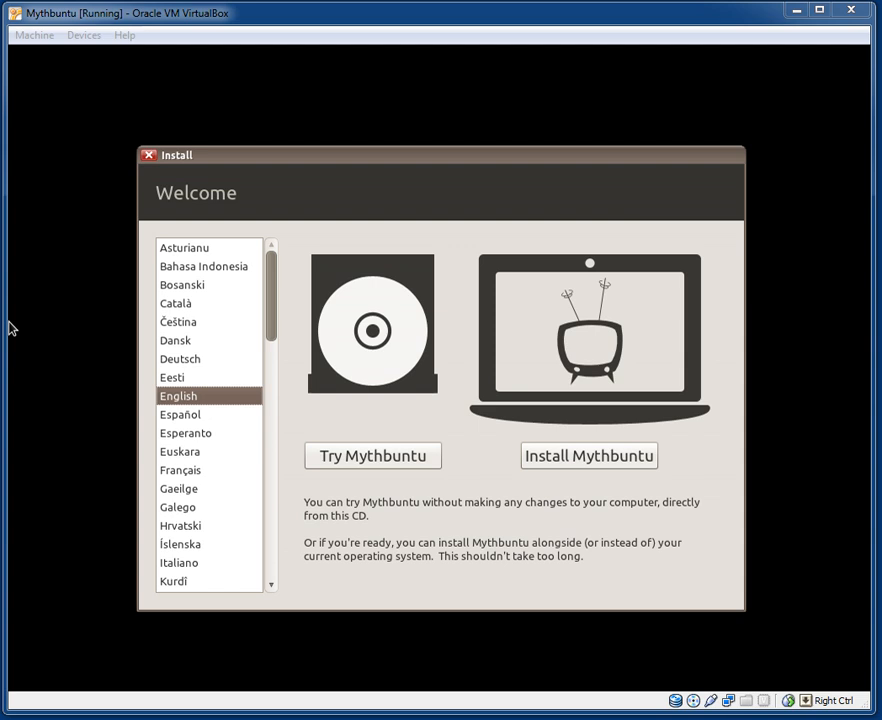
# Choose Install Mythbuntu on the Welcome screen and continue past the preparation checks.
pyautogui.click(566, 456)
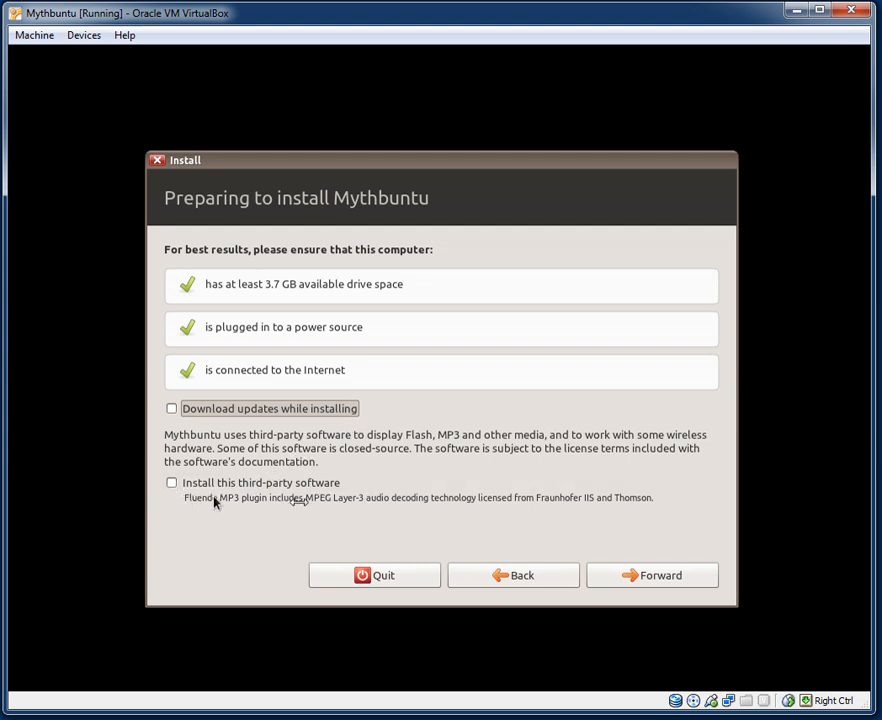
pyautogui.click(639, 581)
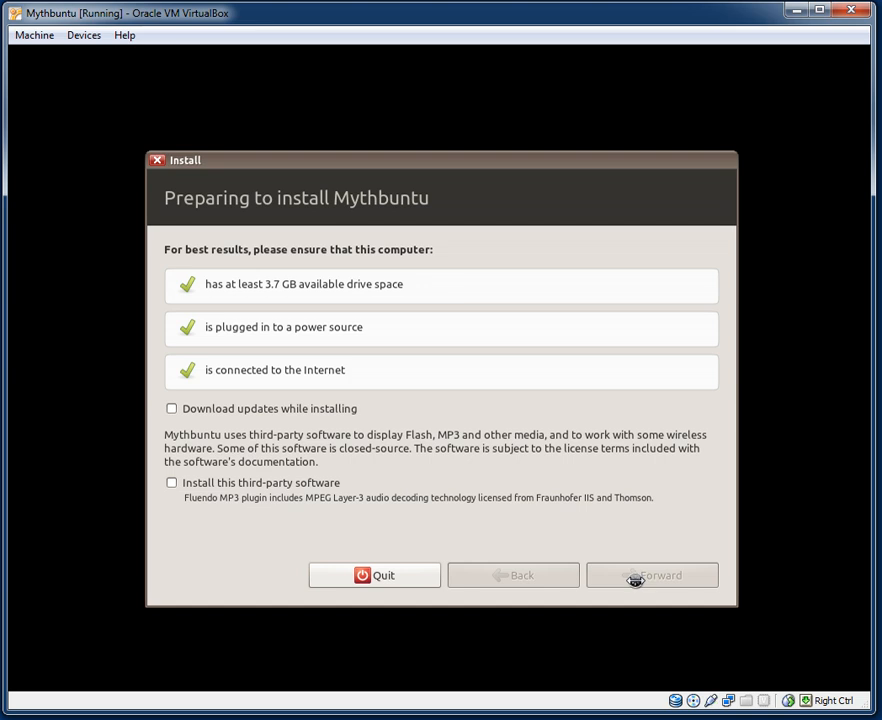
# Erase the whole 8.6 GB disk, start the install, and expand the detailed installation log.
pyautogui.click(636, 577)
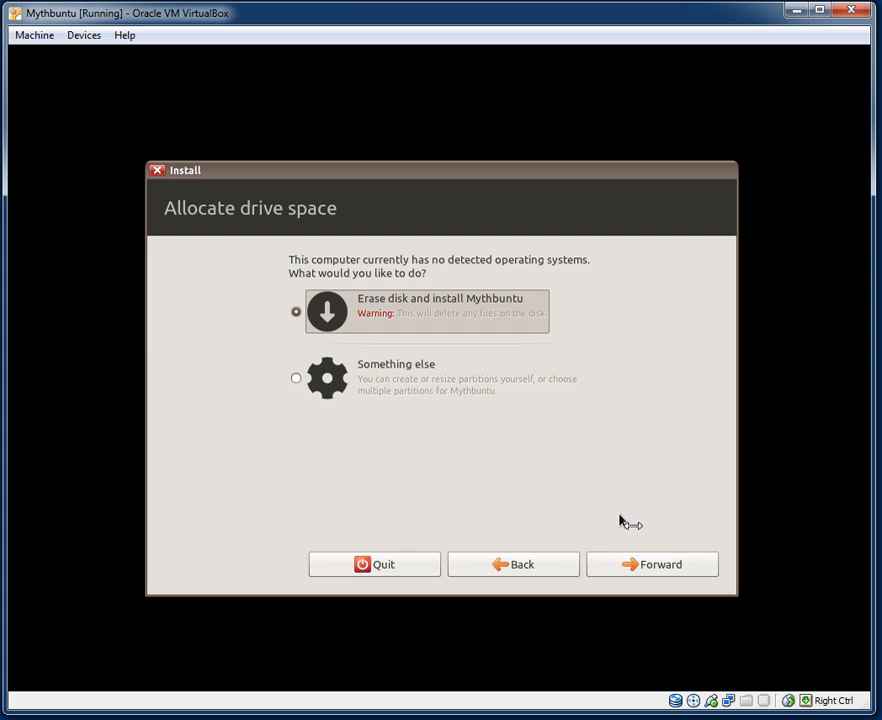
pyautogui.click(662, 567)
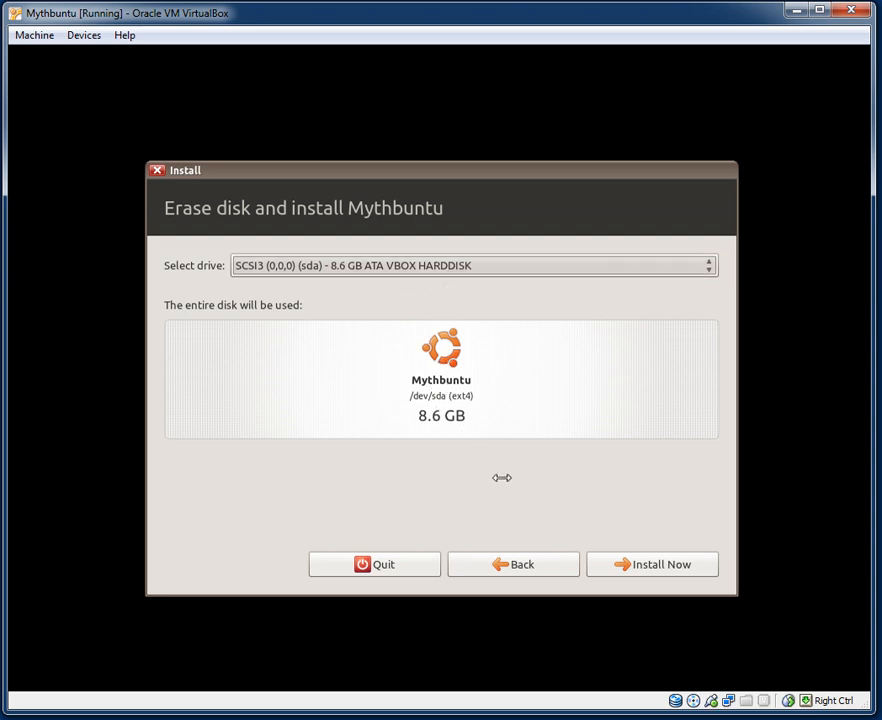
pyautogui.click(635, 573)
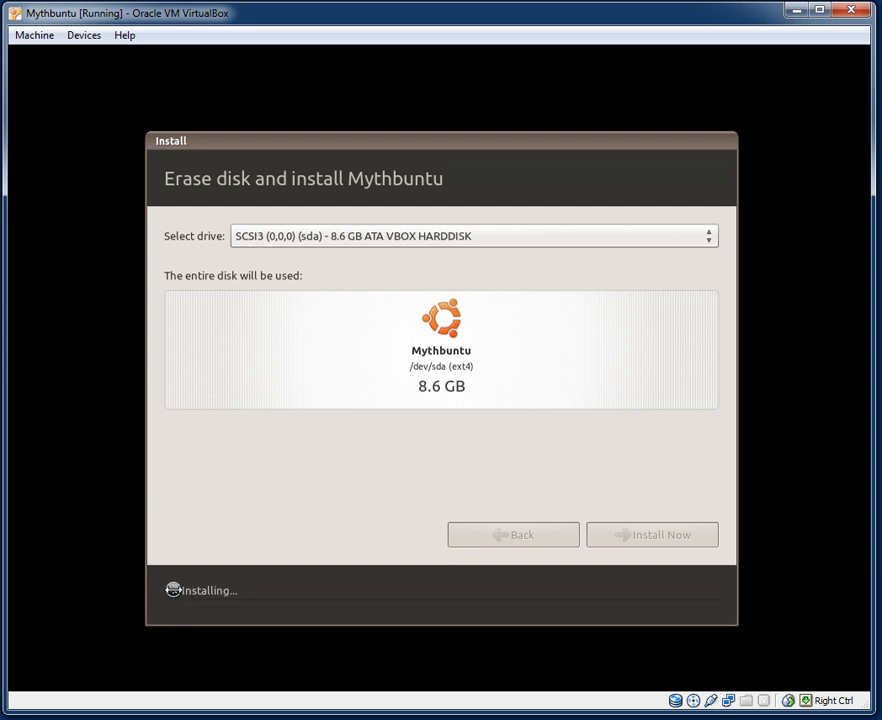
pyautogui.click(173, 590)
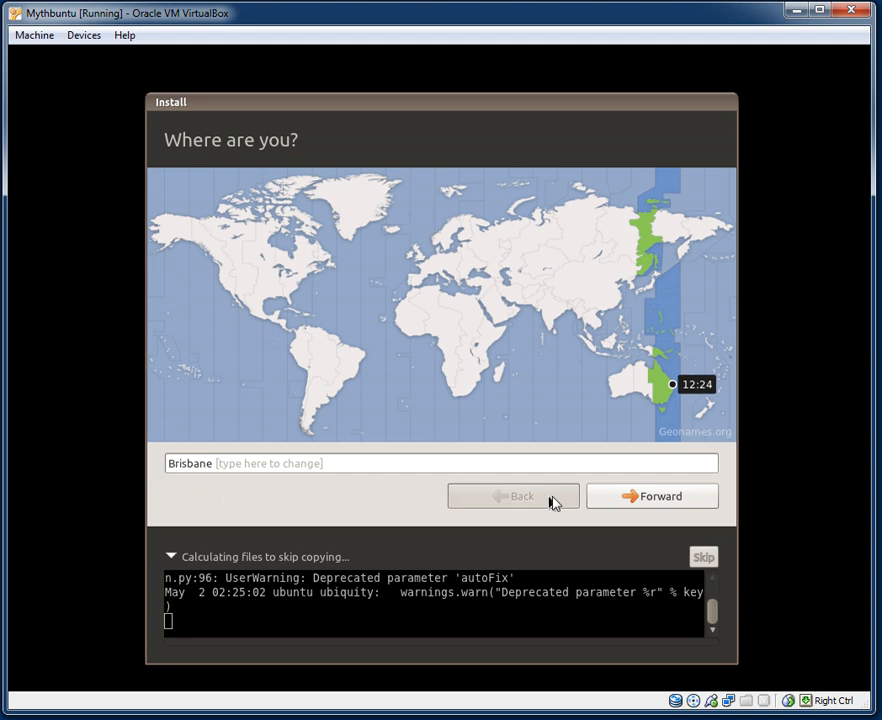
# Accept Brisbane as the location and keep the USA keyboard layout.
pyautogui.click(604, 508)
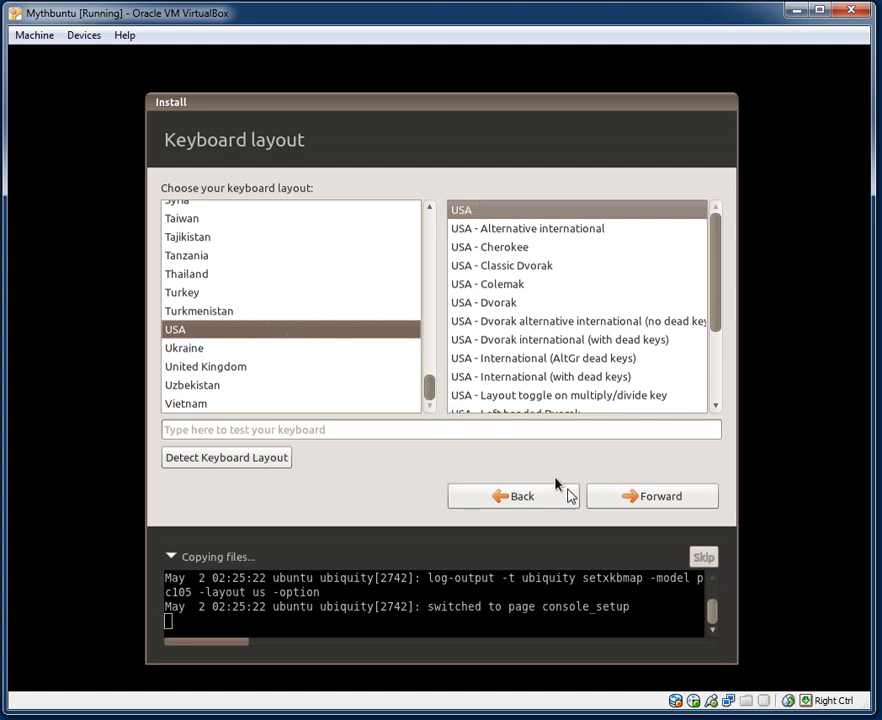
pyautogui.click(617, 500)
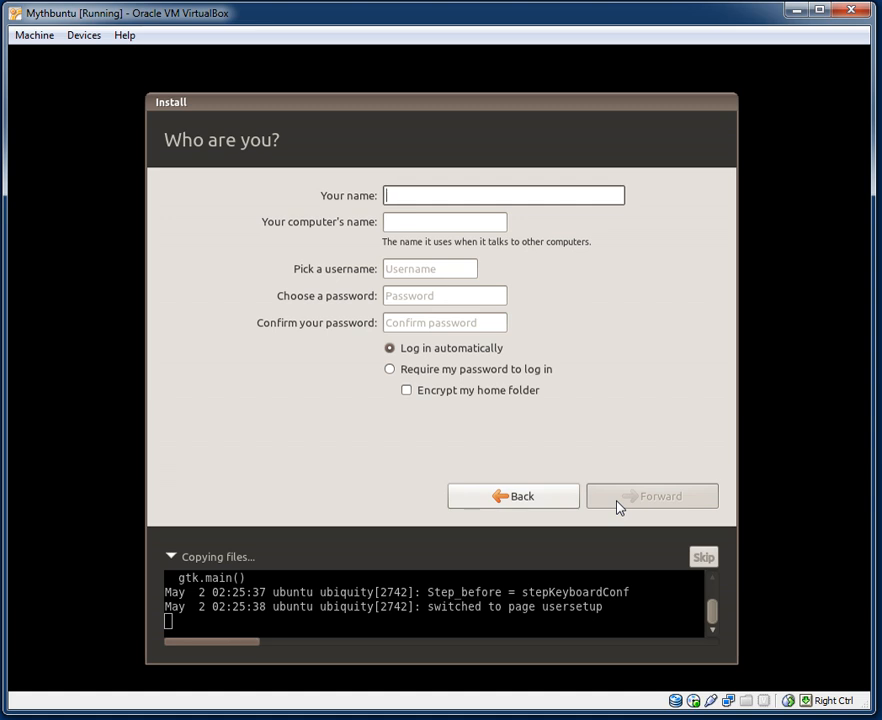
# Enter the user's name, type the account password and its confirmation, then continue.
pyautogui.write('Mark')
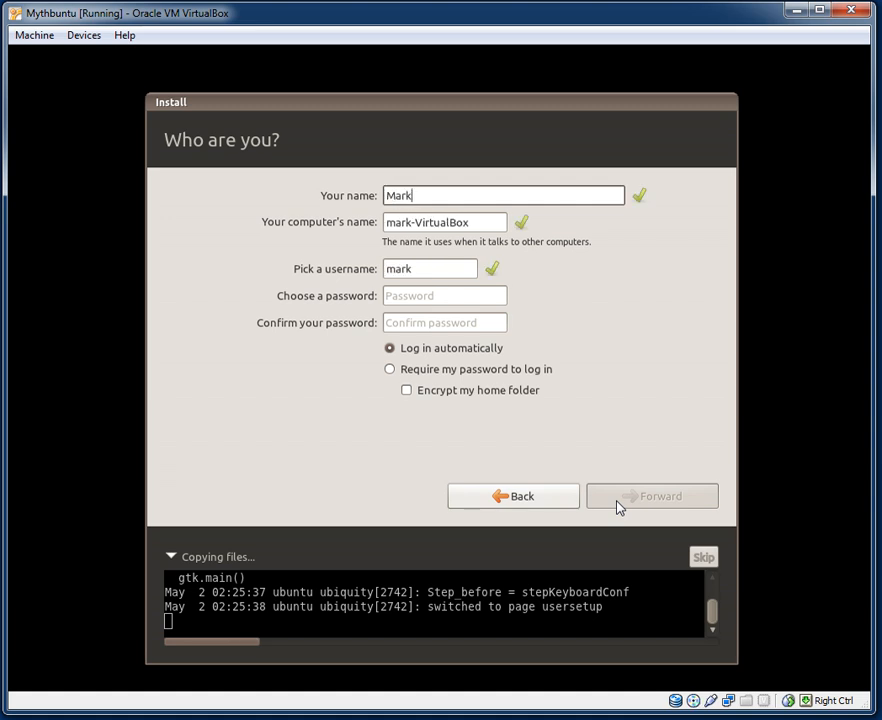
pyautogui.click(441, 299)
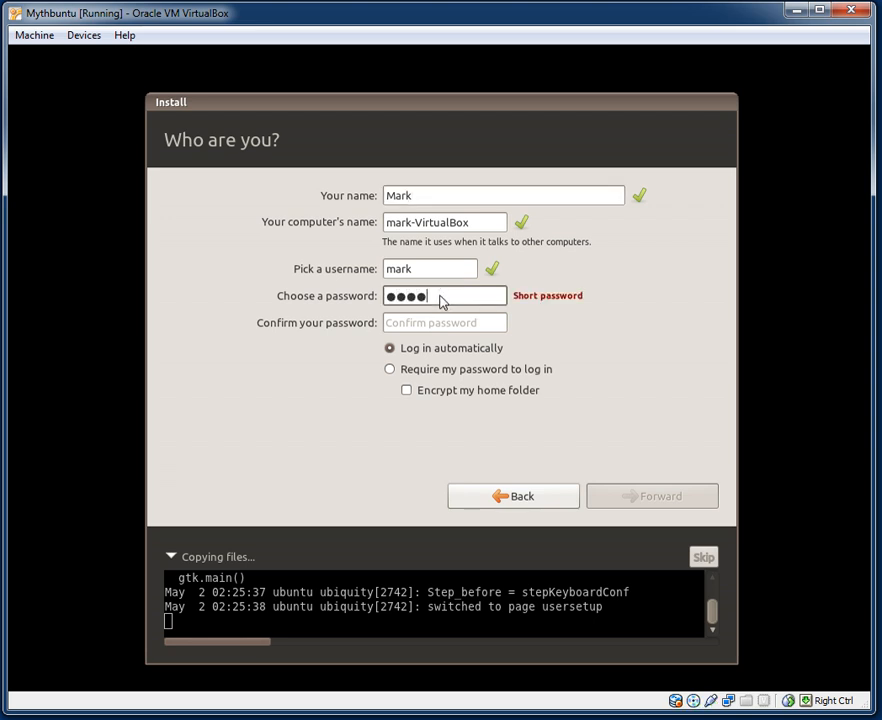
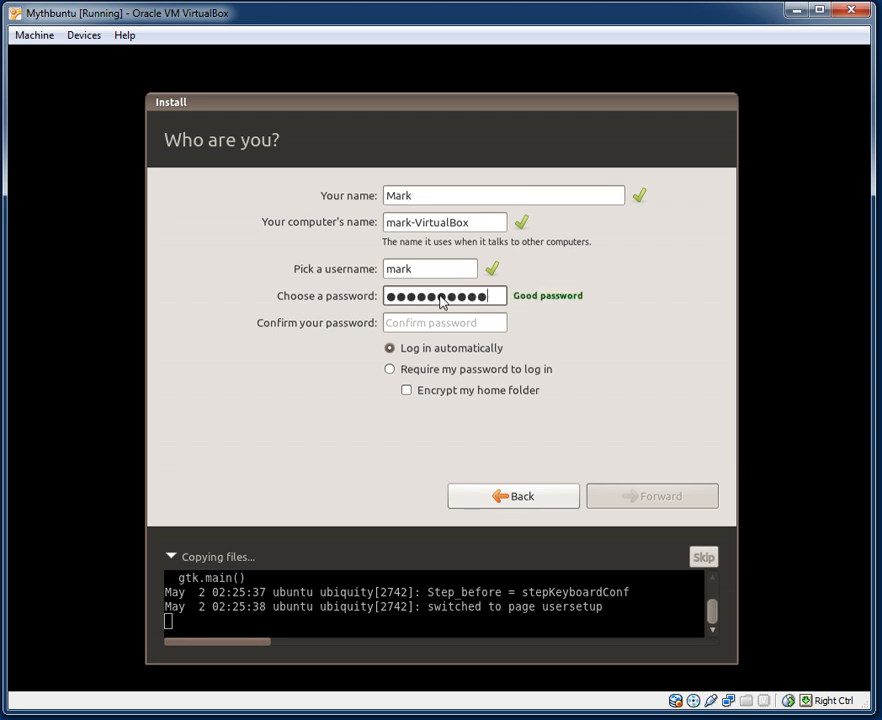
pyautogui.press('Tab')
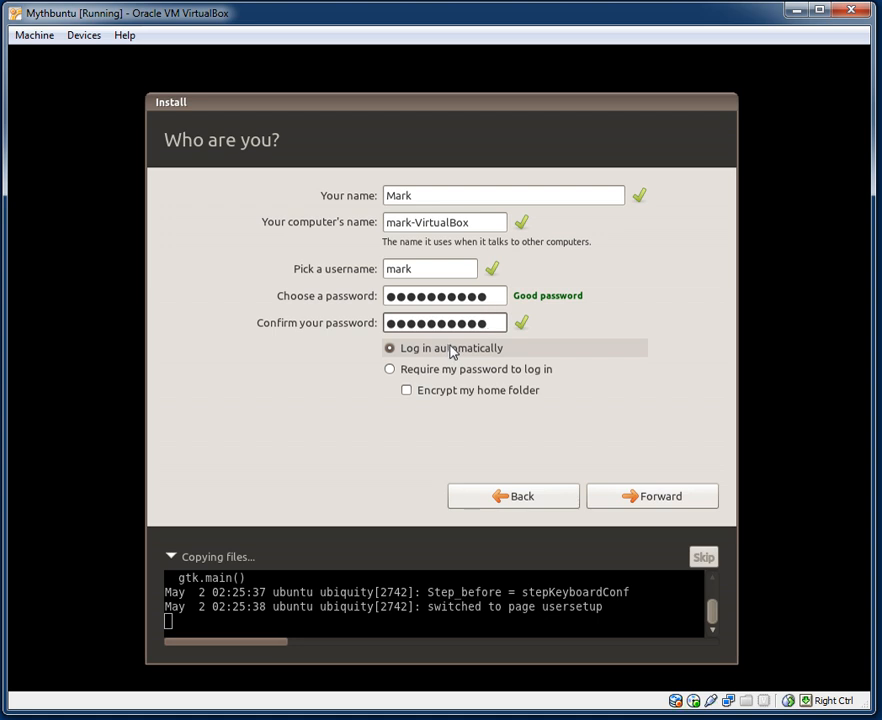
pyautogui.click(617, 509)
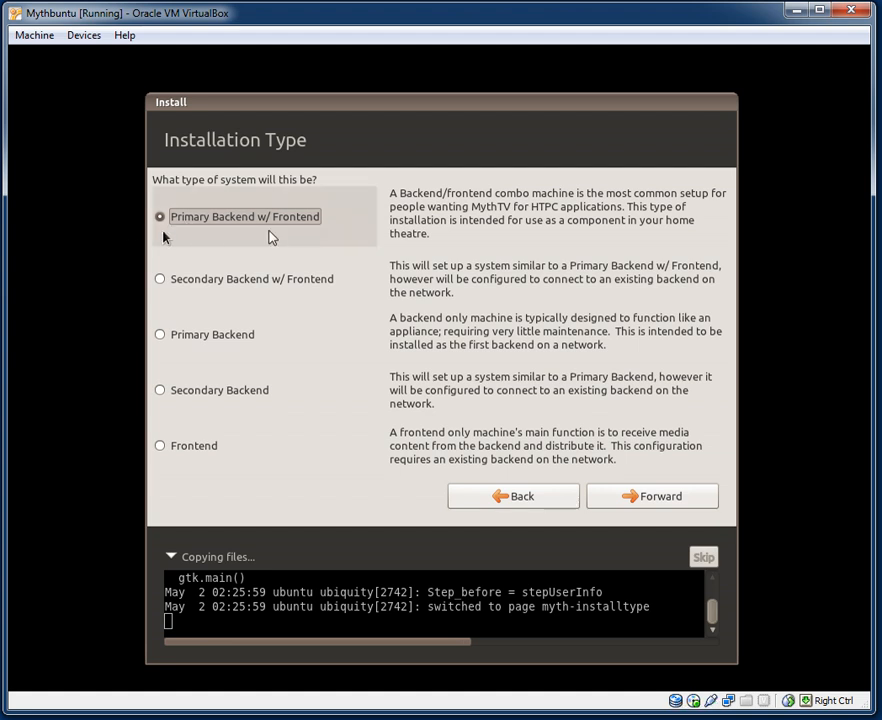
# Keep Primary Backend w/ Frontend as the installation type and continue.
pyautogui.click(632, 497)
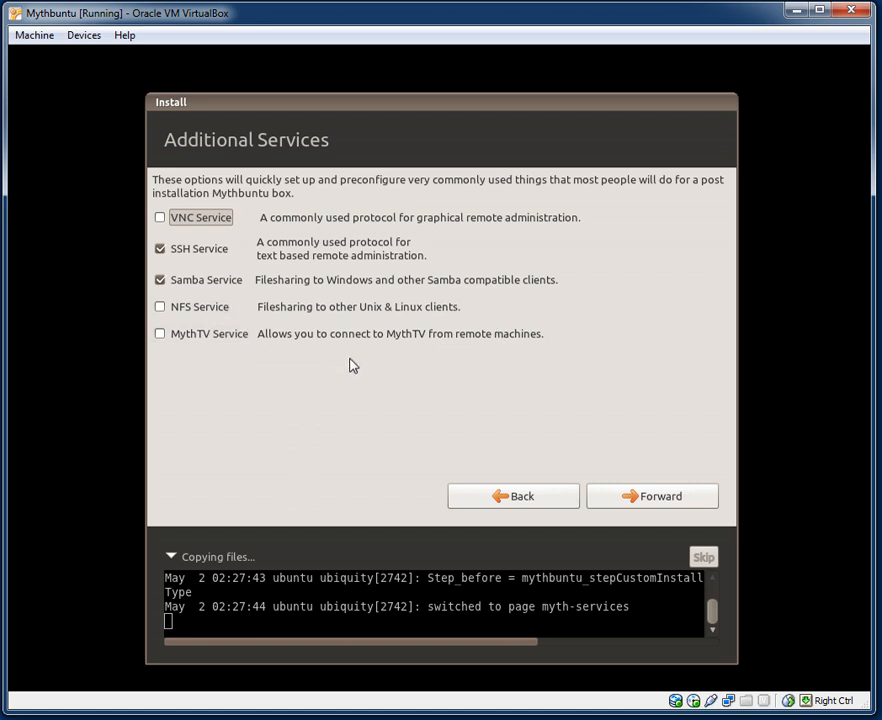
# Tick VNC, NFS and MythTV services alongside SSH and Samba, then continue.
pyautogui.click(195, 218)
pyautogui.click(183, 312)
pyautogui.click(179, 339)
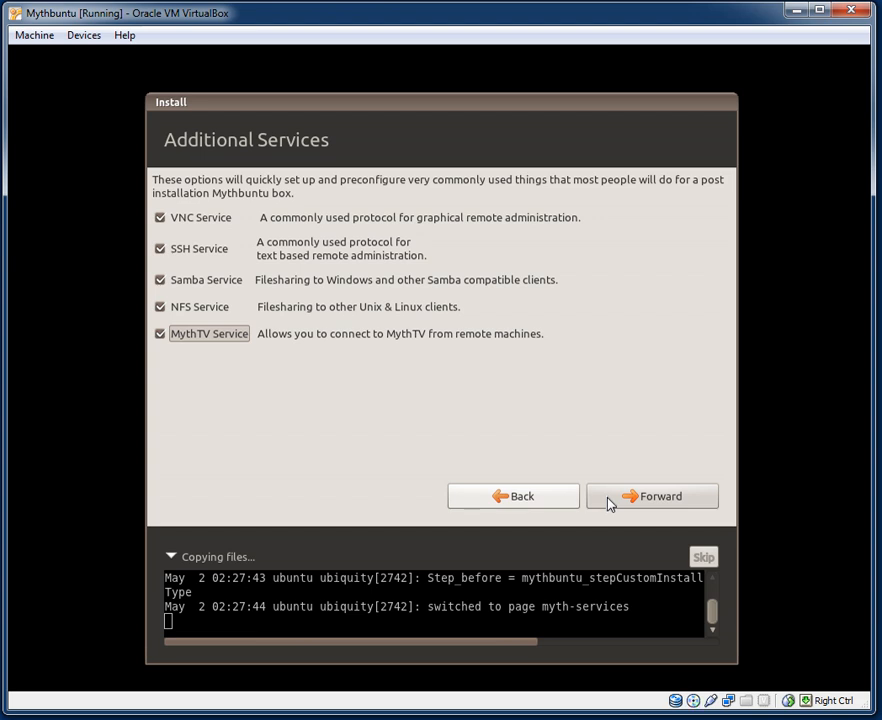
pyautogui.click(688, 503)
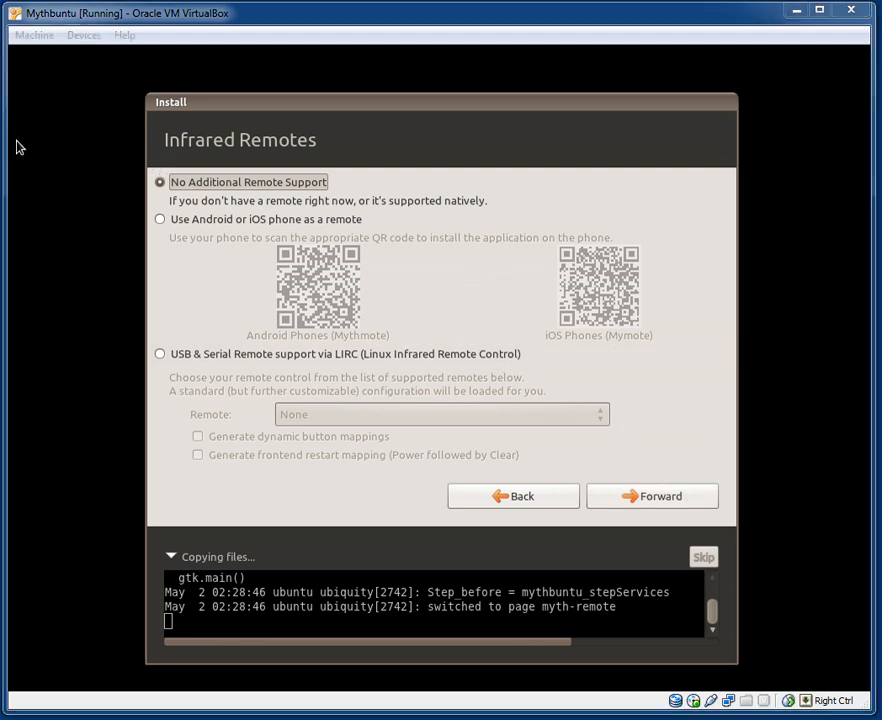
# Select 'Use Android or iOS phone as a remote' on the Infrared Remotes page.
pyautogui.click(160, 222)
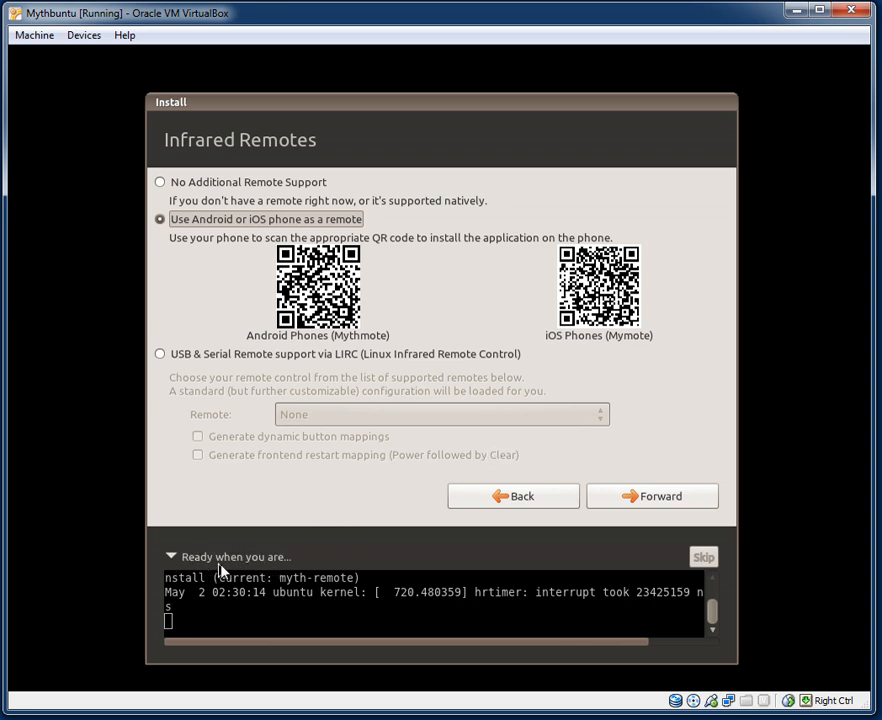
# Confirm the phone remote choice and let installation run to the Installation Complete dialog.
pyautogui.click(655, 498)
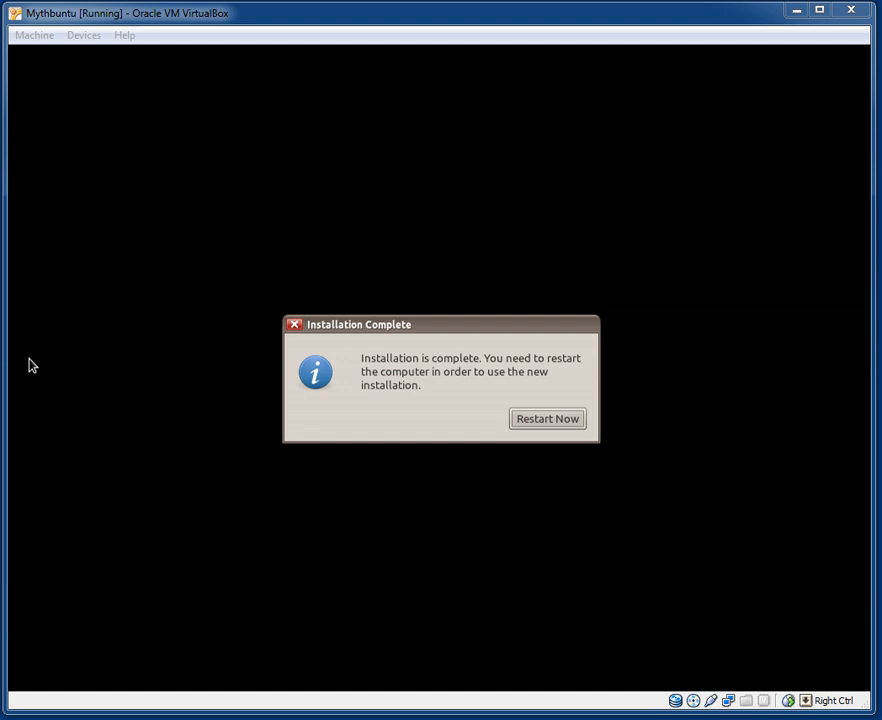
# Choose Restart Now in the Installation Complete dialog.
pyautogui.click(576, 420)
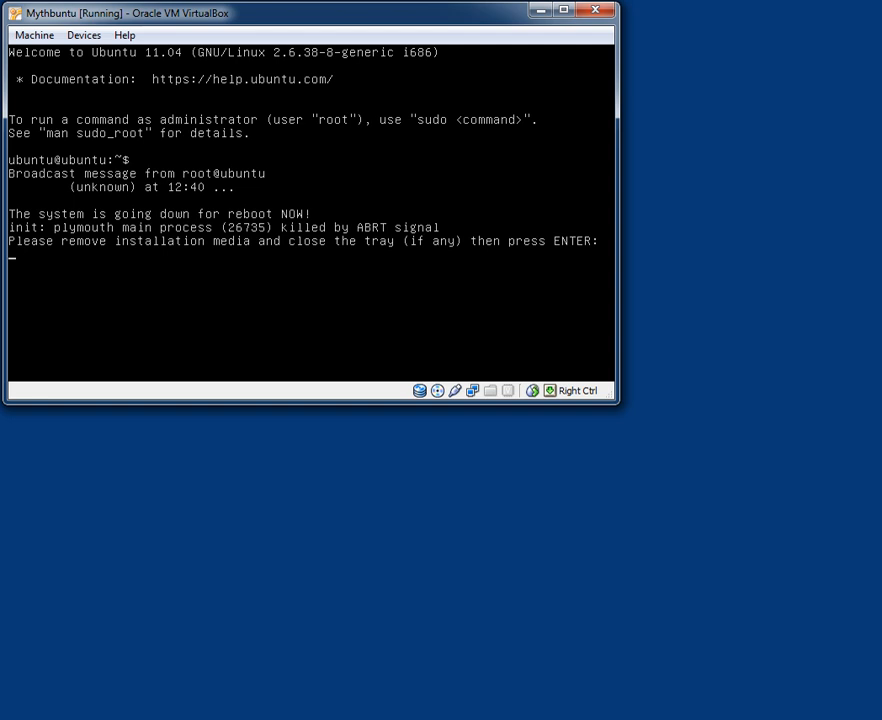
# Unmount mythbuntu-11.04-desktop-i386.iso from the virtual CD/DVD drive and resume the reboot.
pyautogui.click(100, 38)
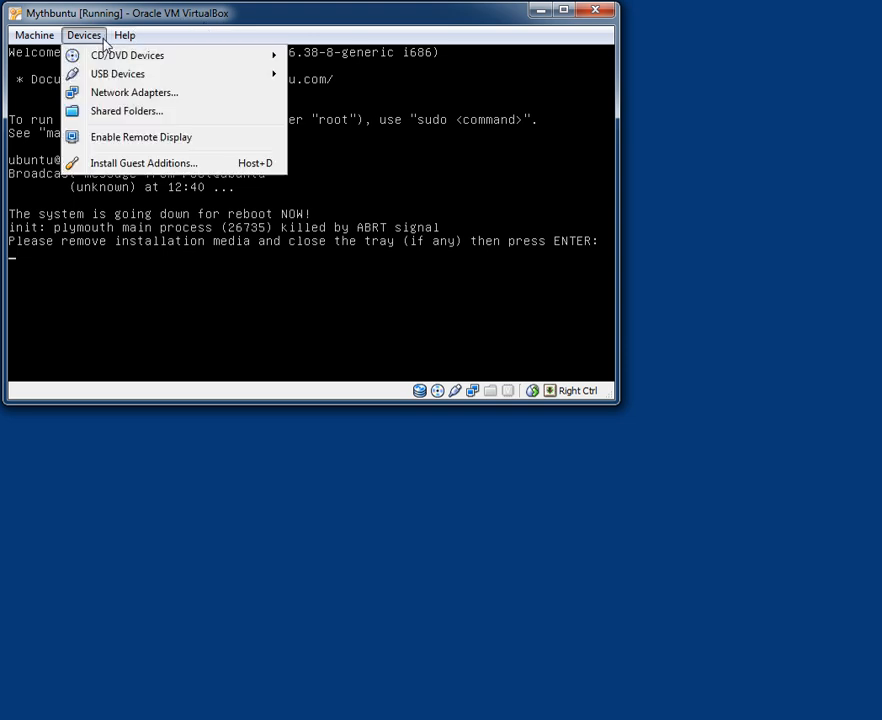
pyautogui.moveTo(110, 57)
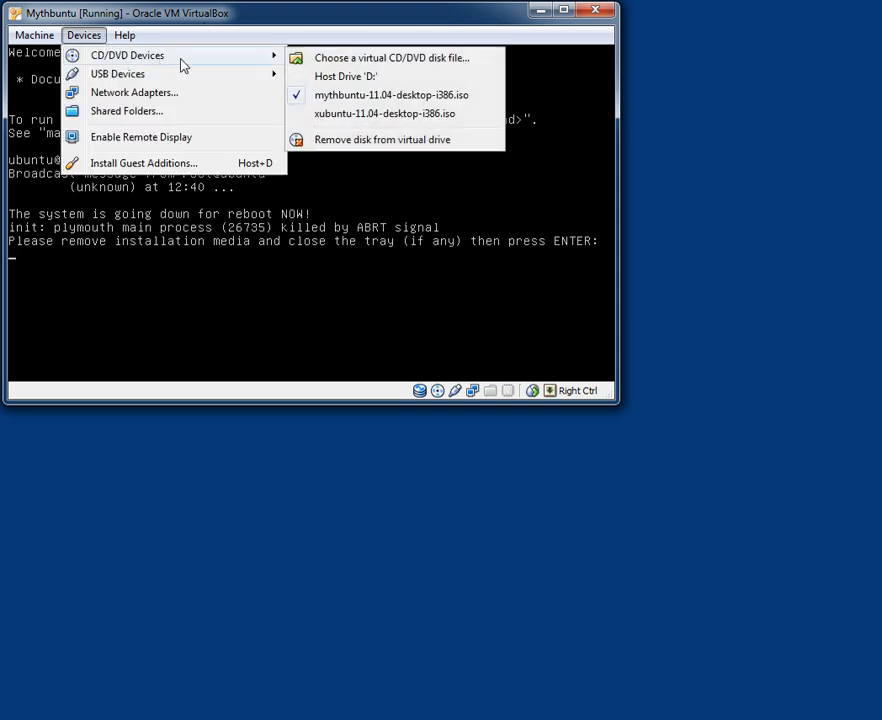
pyautogui.click(381, 97)
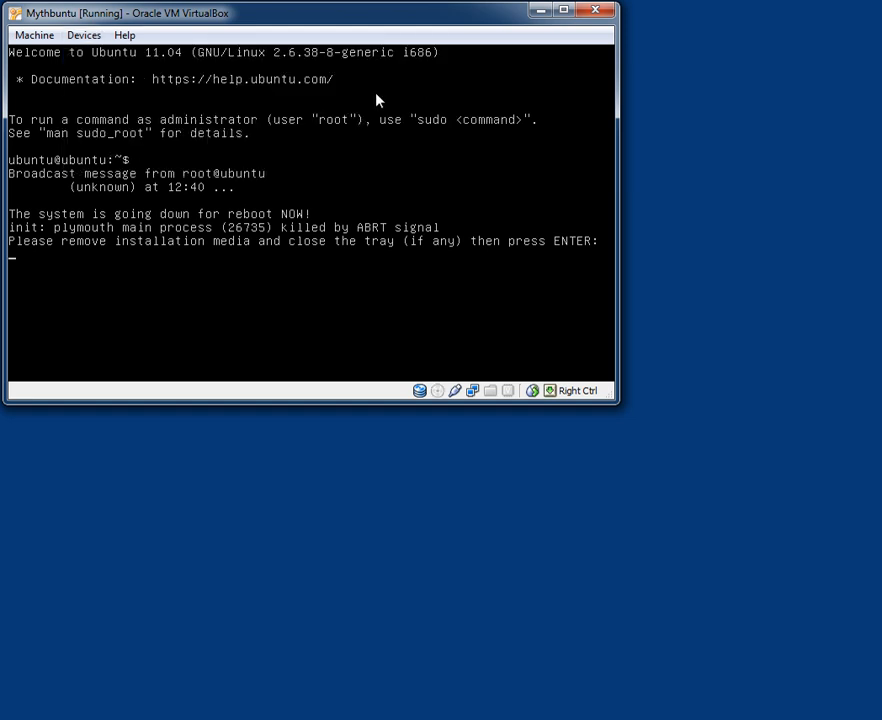
pyautogui.press('Return')
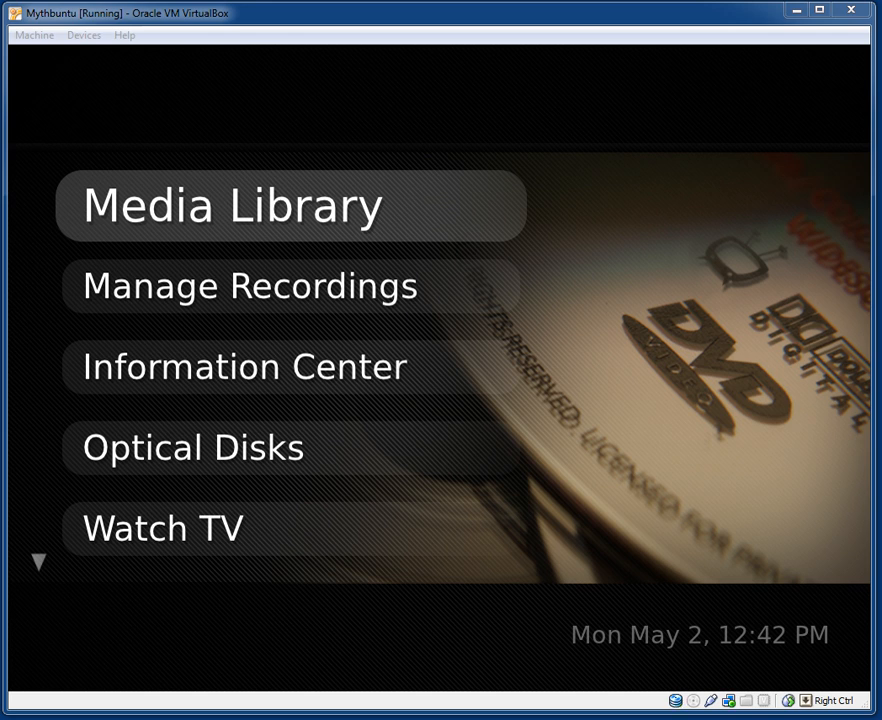
# Select Media Library in the MythTV main menu and open Watch Recordings, which shows none.
pyautogui.click(191, 20)
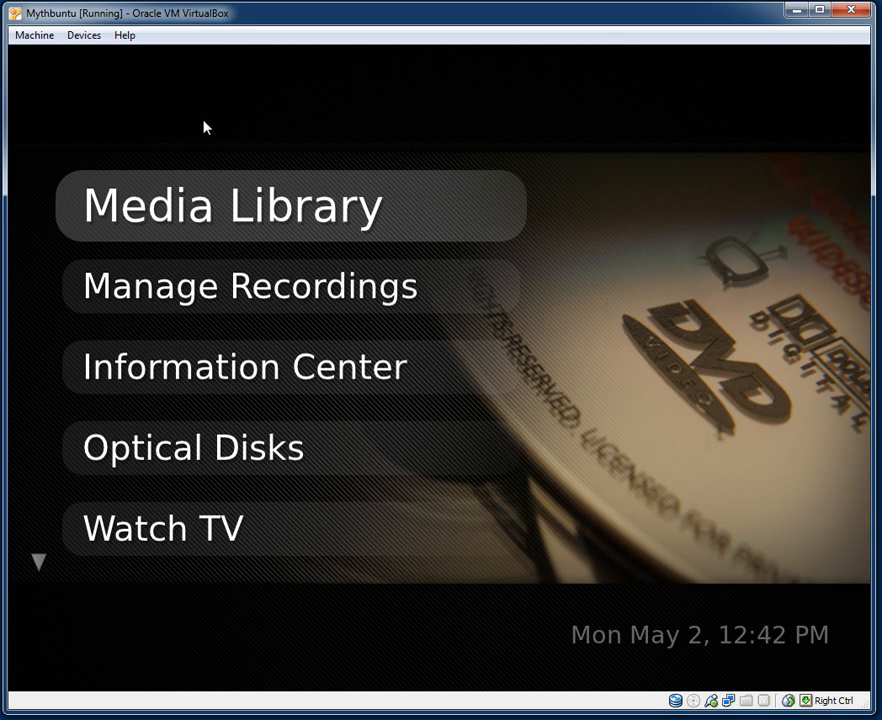
pyautogui.press('Down')
pyautogui.press('Up')
pyautogui.press('Down')
pyautogui.press('Down')
pyautogui.press('Down')
pyautogui.press('Down')
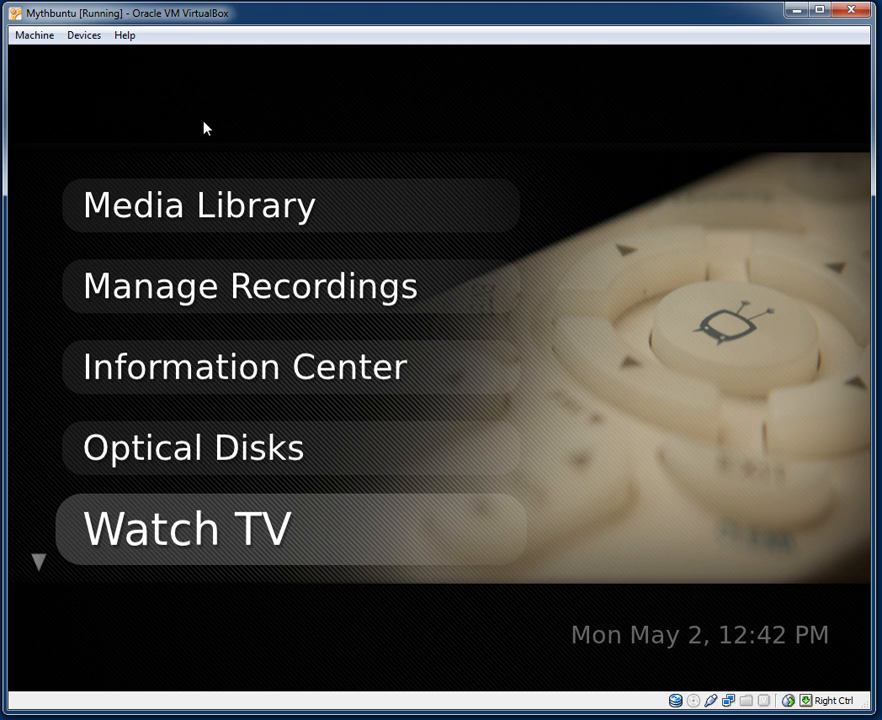
pyautogui.press('Down')
pyautogui.press('Up')
pyautogui.press('Up')
pyautogui.press('Up')
pyautogui.press('Up')
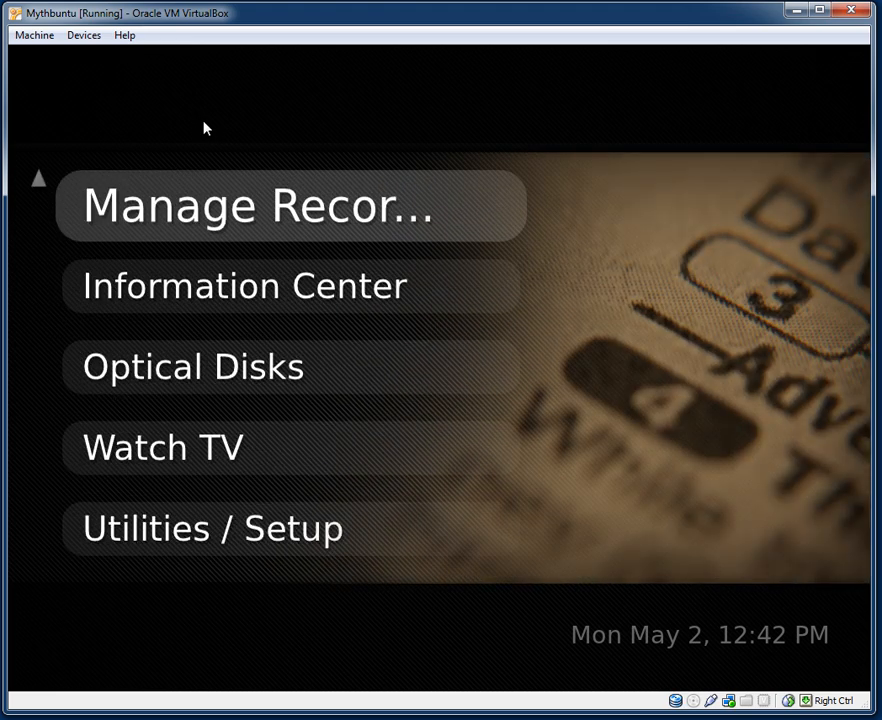
pyautogui.press('Up')
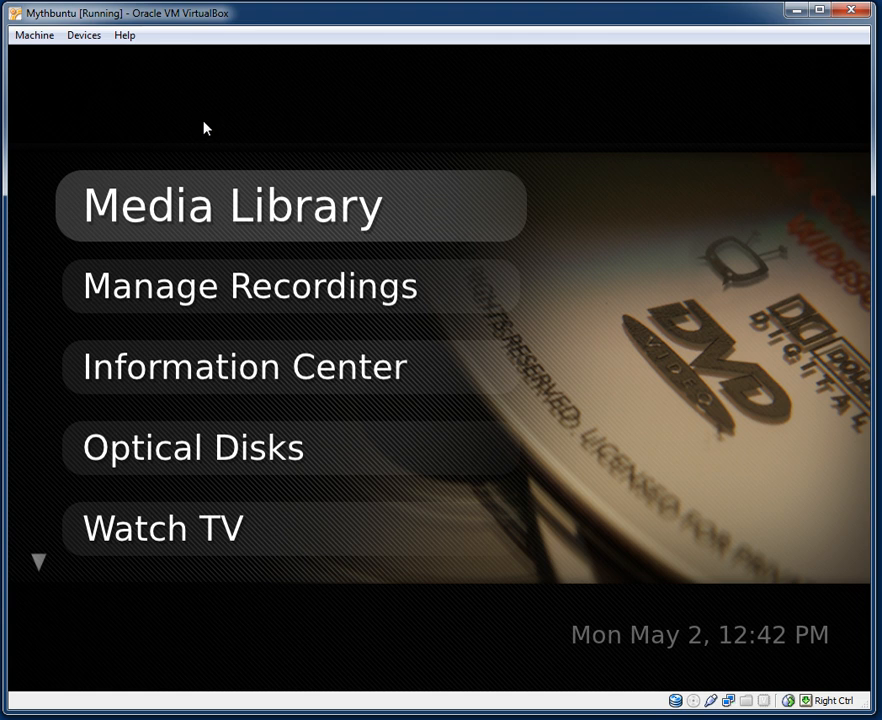
pyautogui.press('Return')
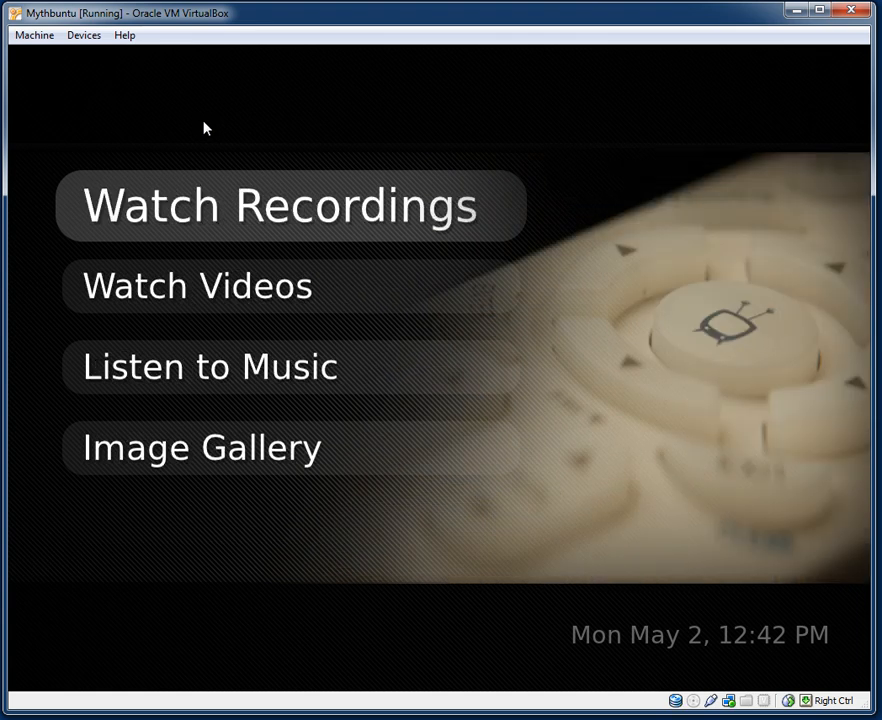
pyautogui.press('Return')
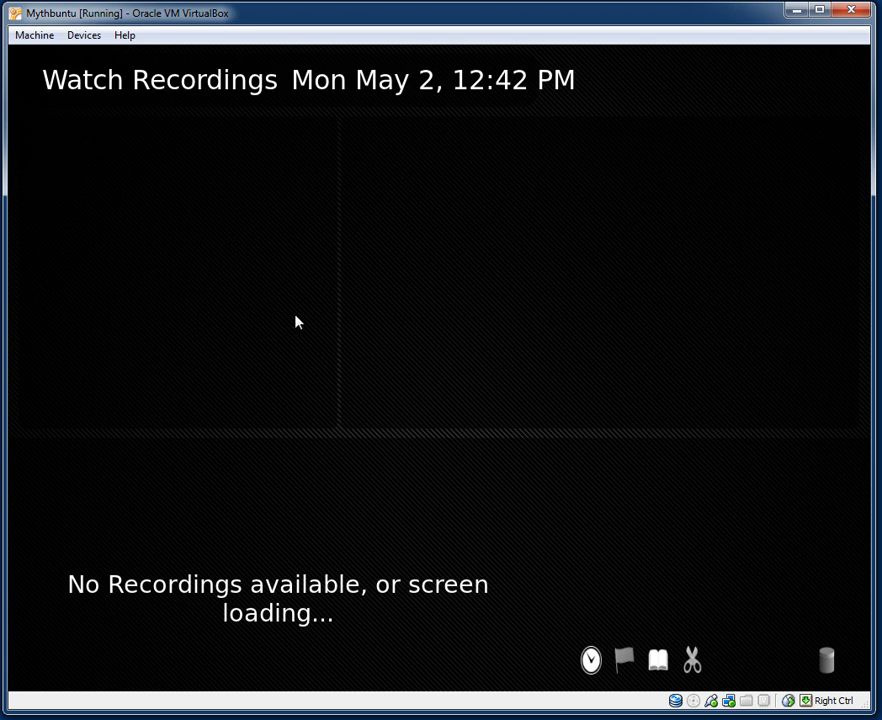
# Leave the empty recordings list and check Watch Videos, which has no videos.
pyautogui.press('Escape')
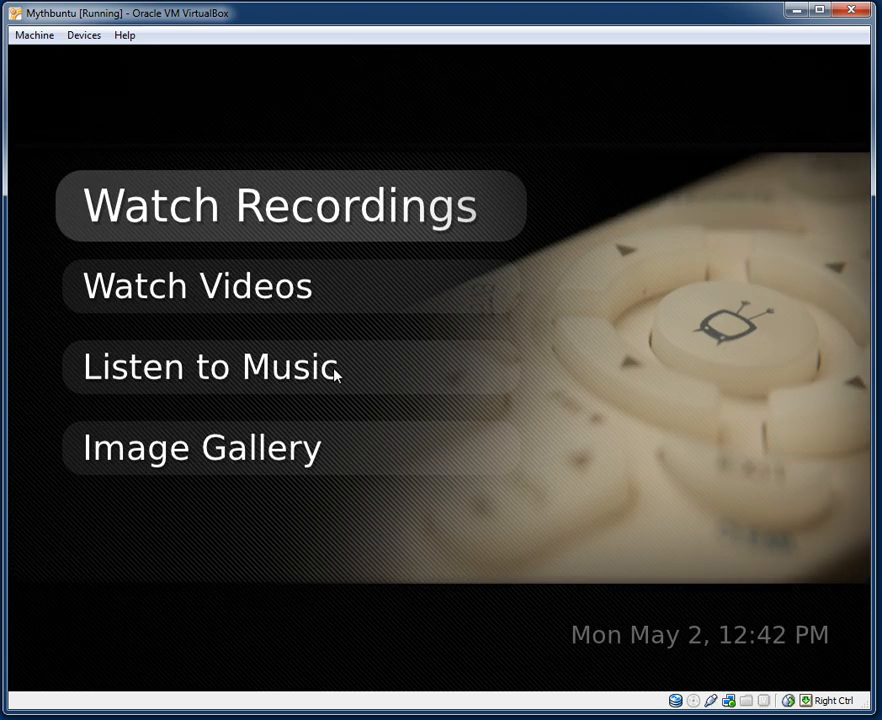
pyautogui.press('Down')
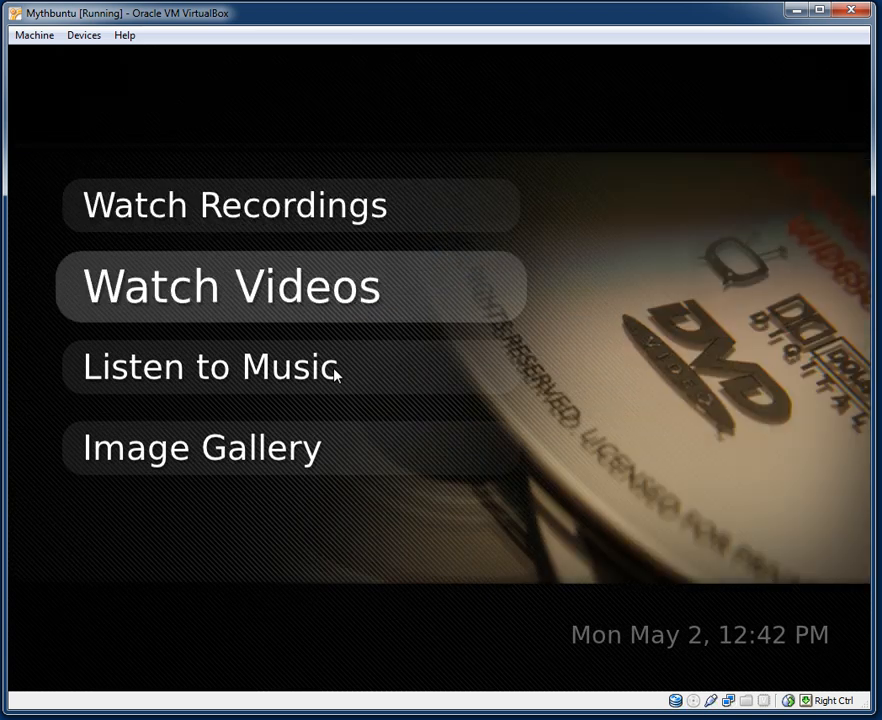
pyautogui.press('Return')
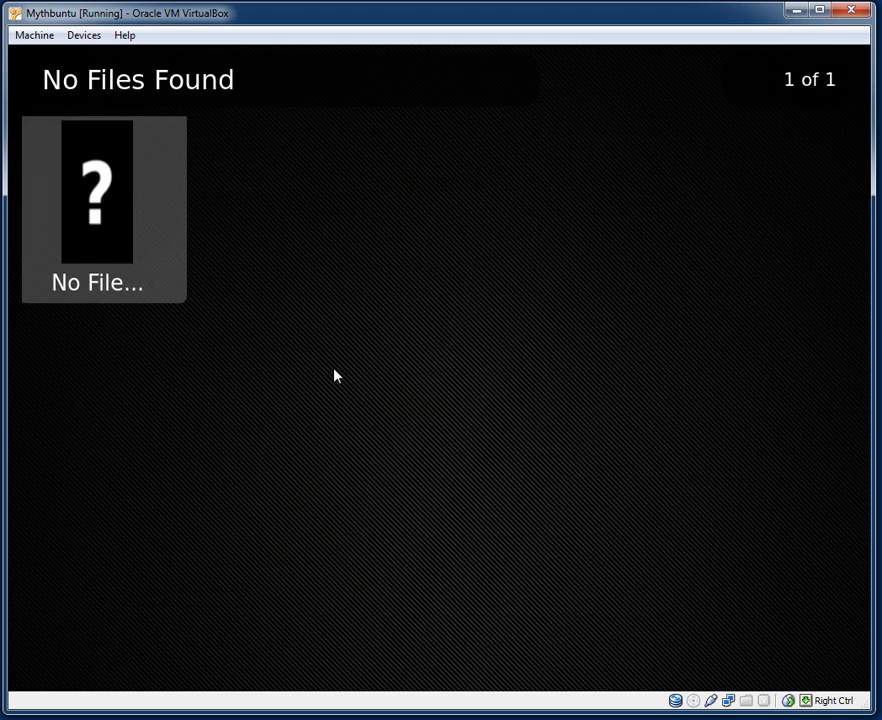
pyautogui.press('Escape')
# Check Listen to Music and the Image Gallery, both of which are empty.
pyautogui.press('Down')
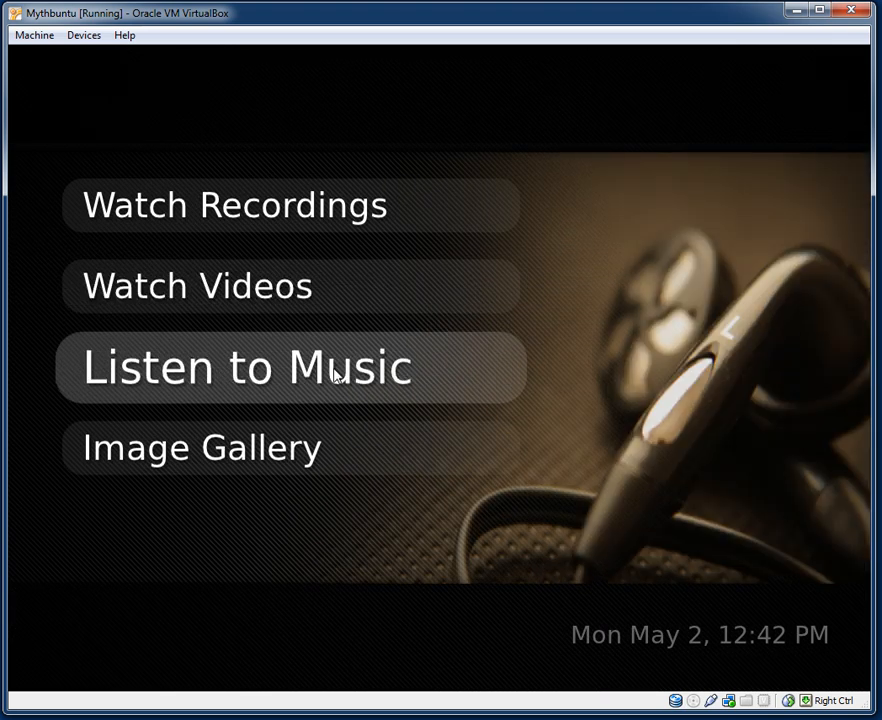
pyautogui.press('Return')
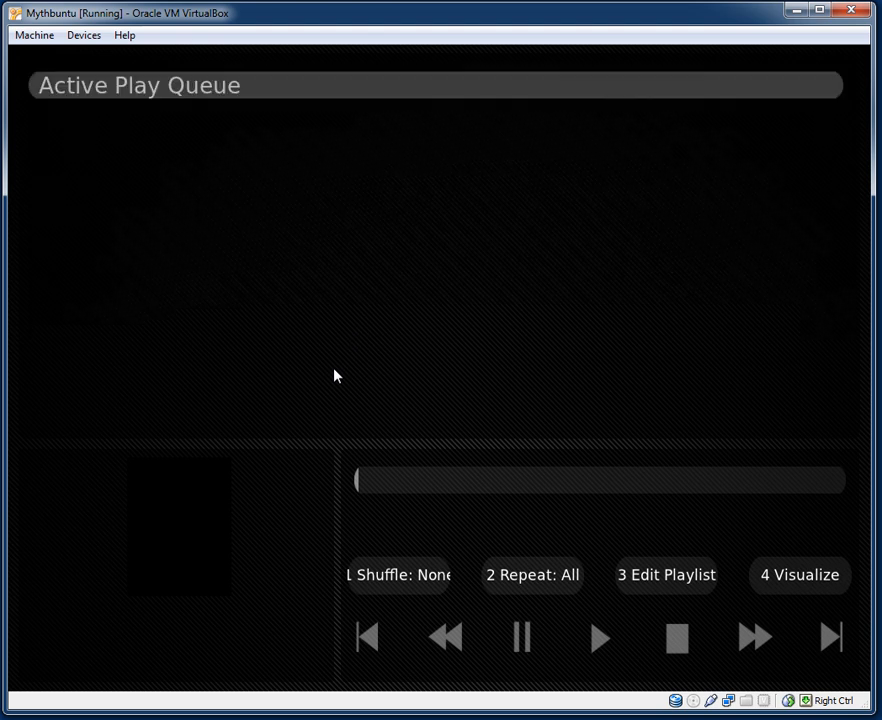
pyautogui.press('Escape')
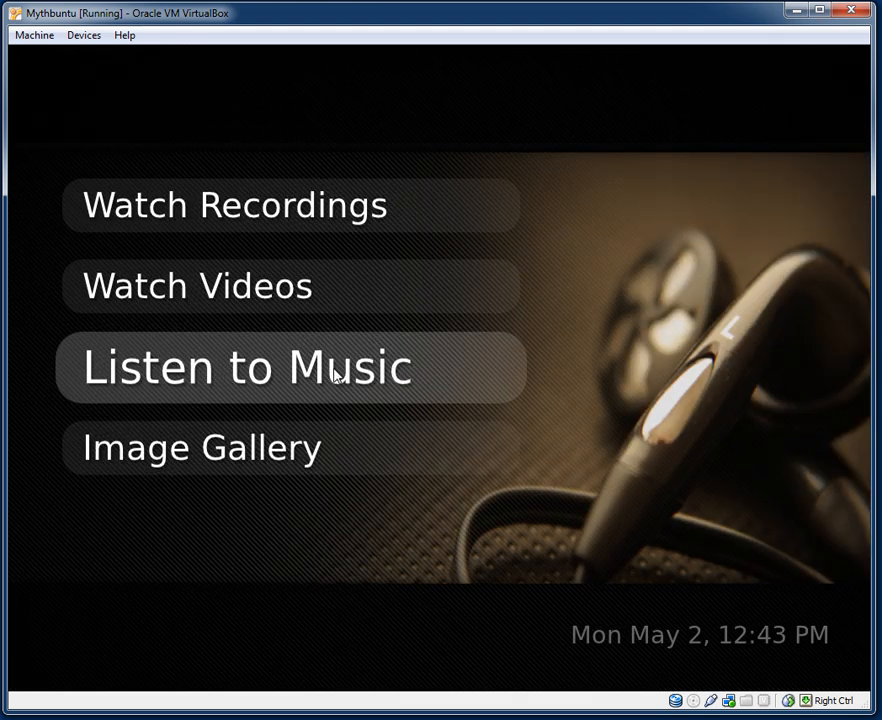
pyautogui.press('Down')
pyautogui.press('Return')
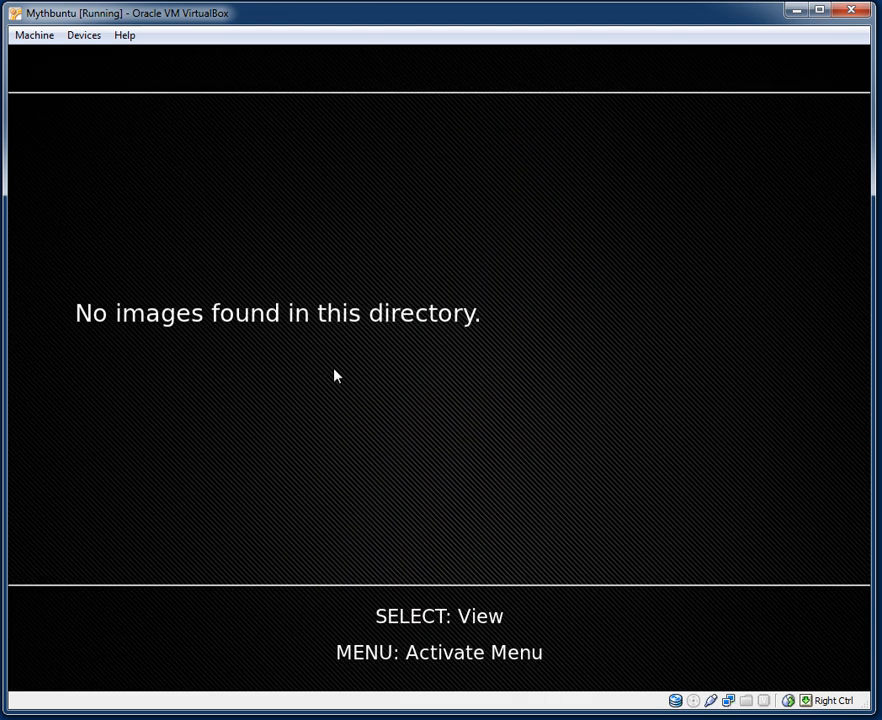
pyautogui.press('Escape')
pyautogui.press('Escape')
# Open the Program Guide under Manage Recordings > Schedule Recordings and dismiss the no-channels warning.
pyautogui.press('Down')
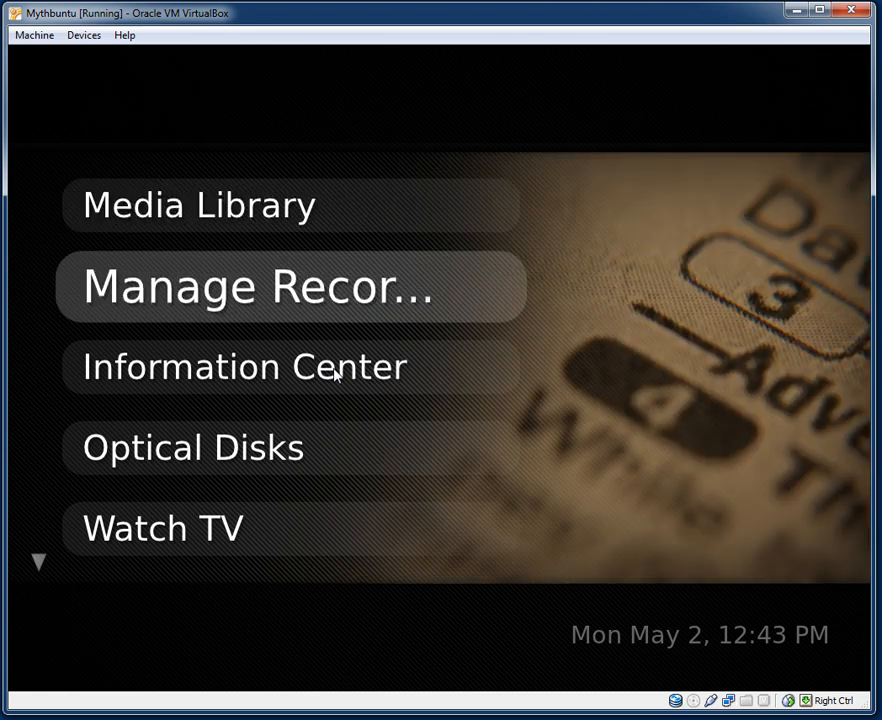
pyautogui.press('Return')
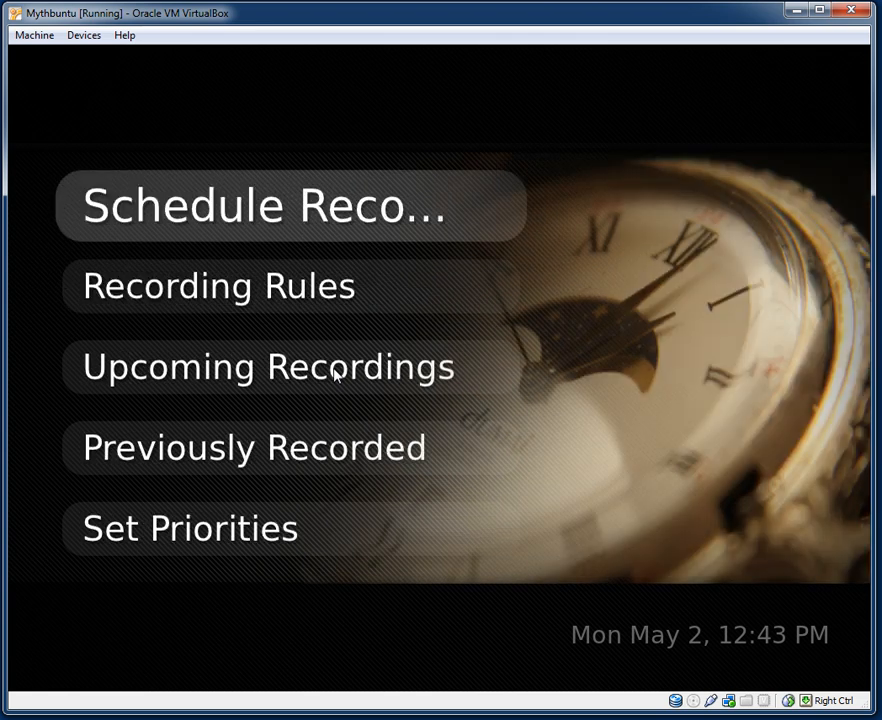
pyautogui.press('Return')
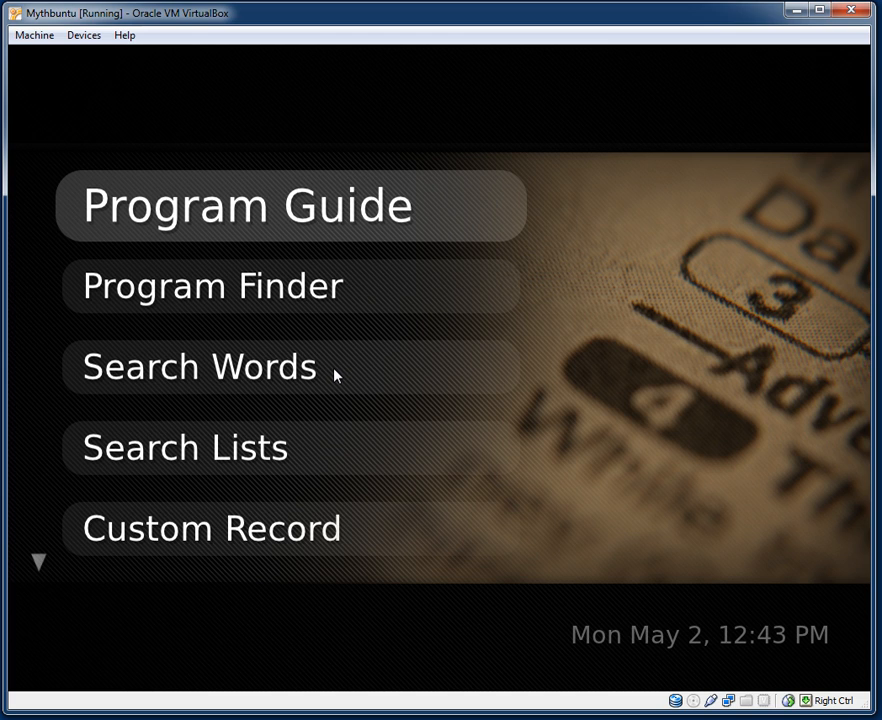
pyautogui.press('Return')
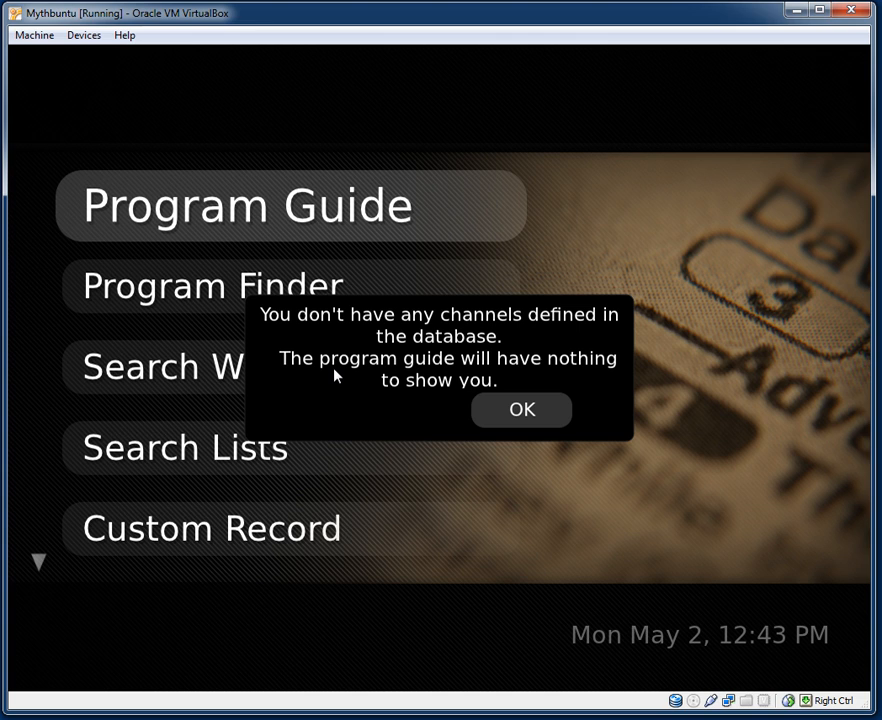
pyautogui.press('Return')
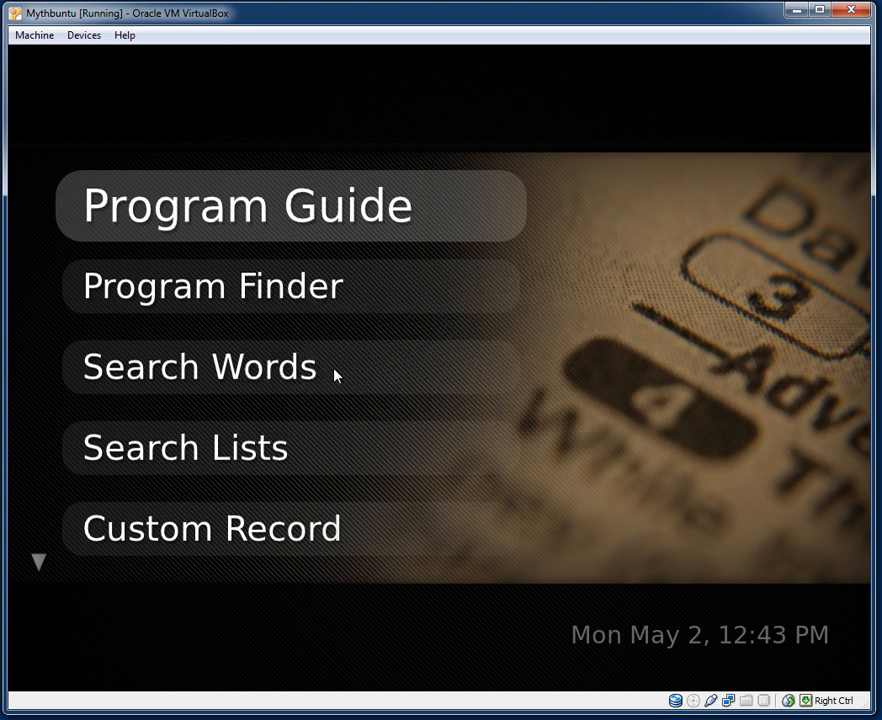
# Try the Program Finder, which finds no programs, and back out to Manage Recordings.
pyautogui.press('Down')
pyautogui.press('Return')
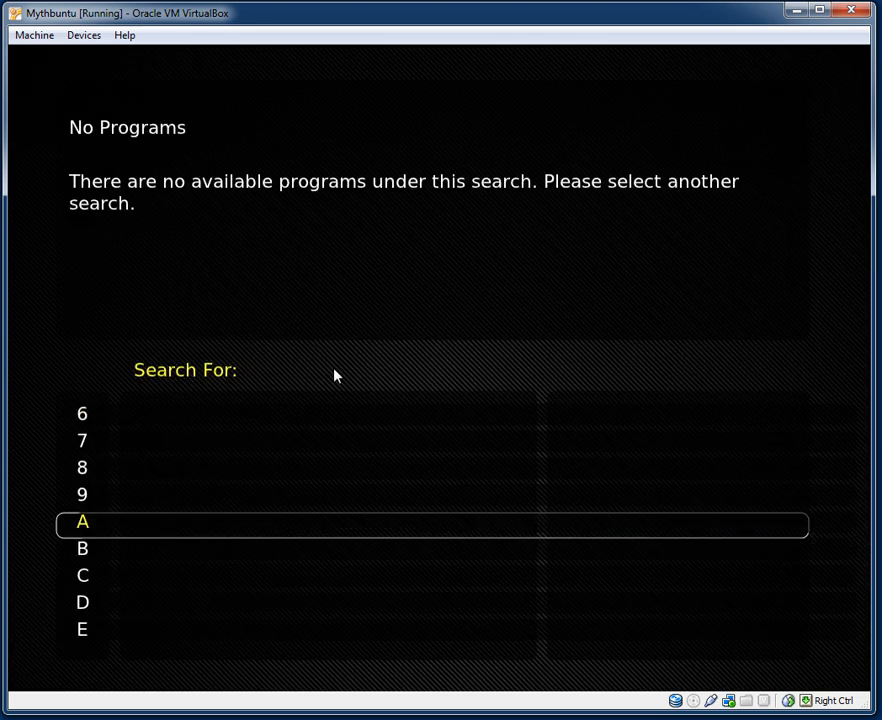
pyautogui.press('Escape')
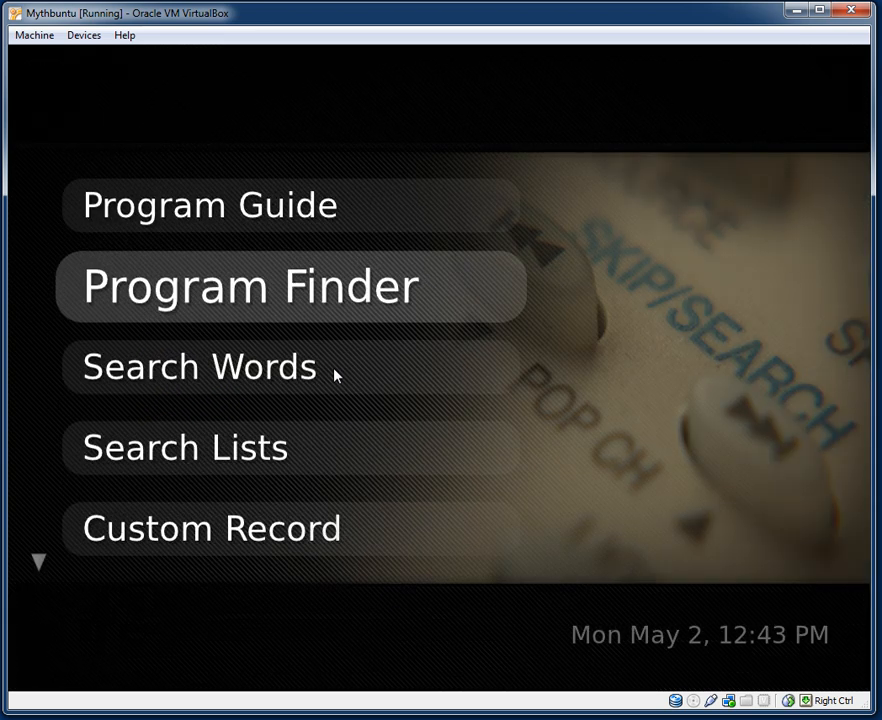
pyautogui.press('Down')
pyautogui.press('Down')
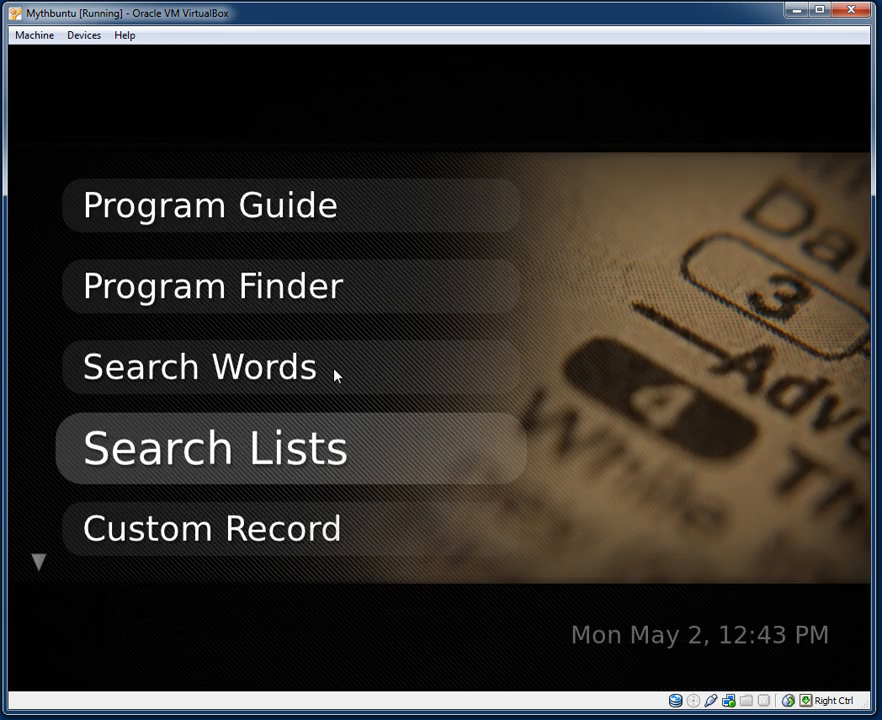
pyautogui.press('Down')
pyautogui.press('Down')
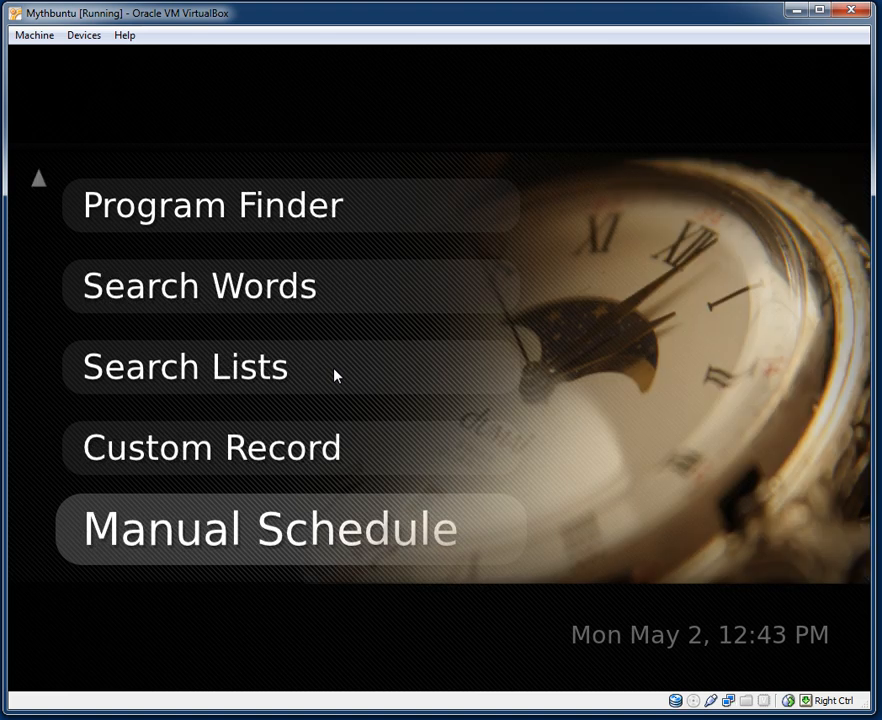
pyautogui.press('Down')
pyautogui.press('Escape')
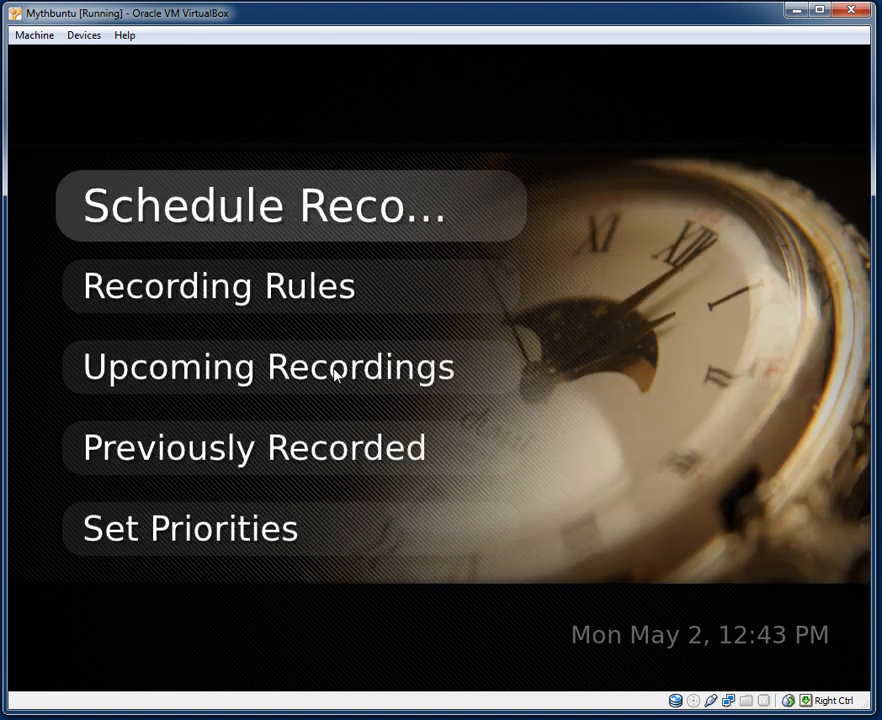
pyautogui.press('Down')
# Check the Recording Rules, Upcoming Recordings and Previously Recorded lists, all empty.
pyautogui.press('Return')
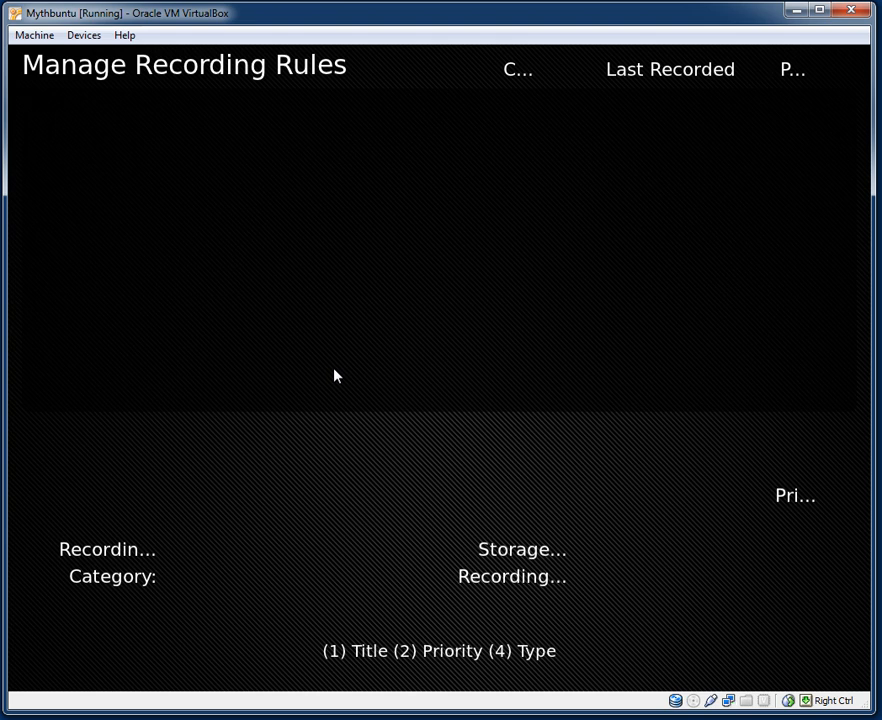
pyautogui.press('Escape')
pyautogui.press('Down')
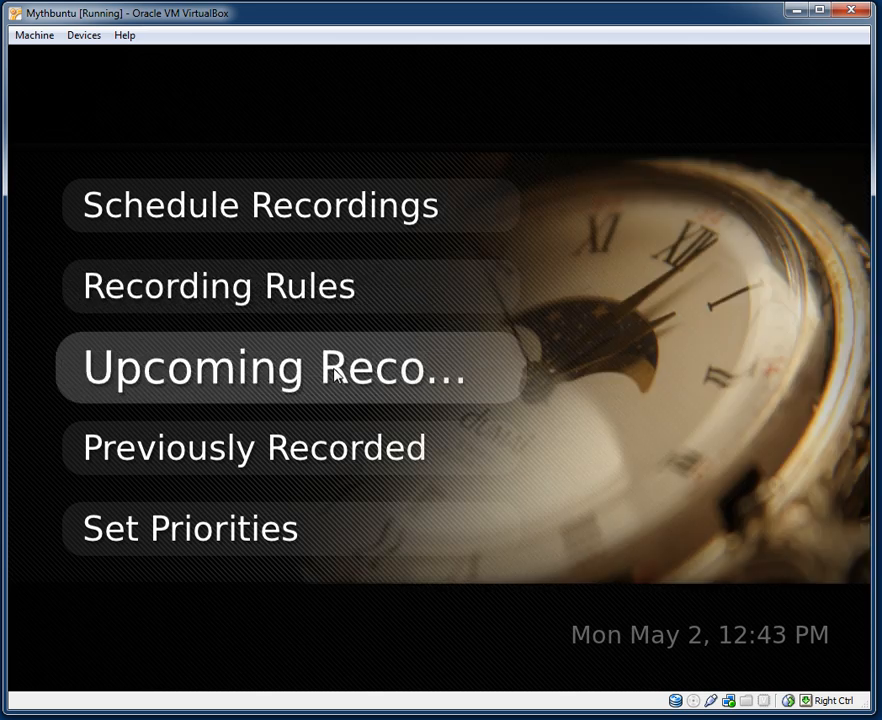
pyautogui.press('Return')
pyautogui.press('Escape')
pyautogui.press('Down')
pyautogui.press('Return')
pyautogui.press('Escape')
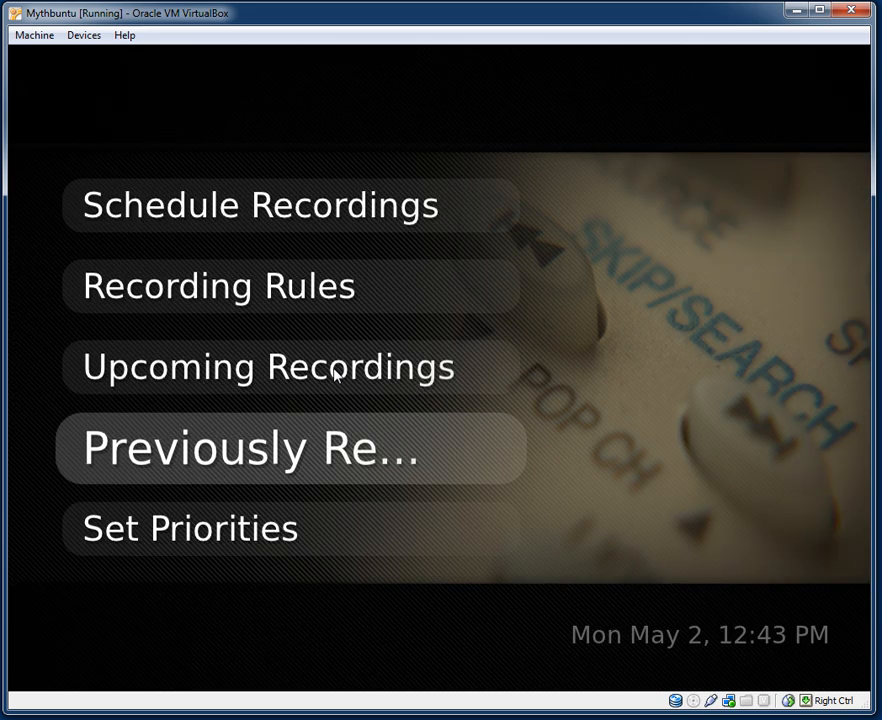
# View the empty Schedule Priorities screen, then back out to the main menu.
pyautogui.press('Down')
pyautogui.press('Return')
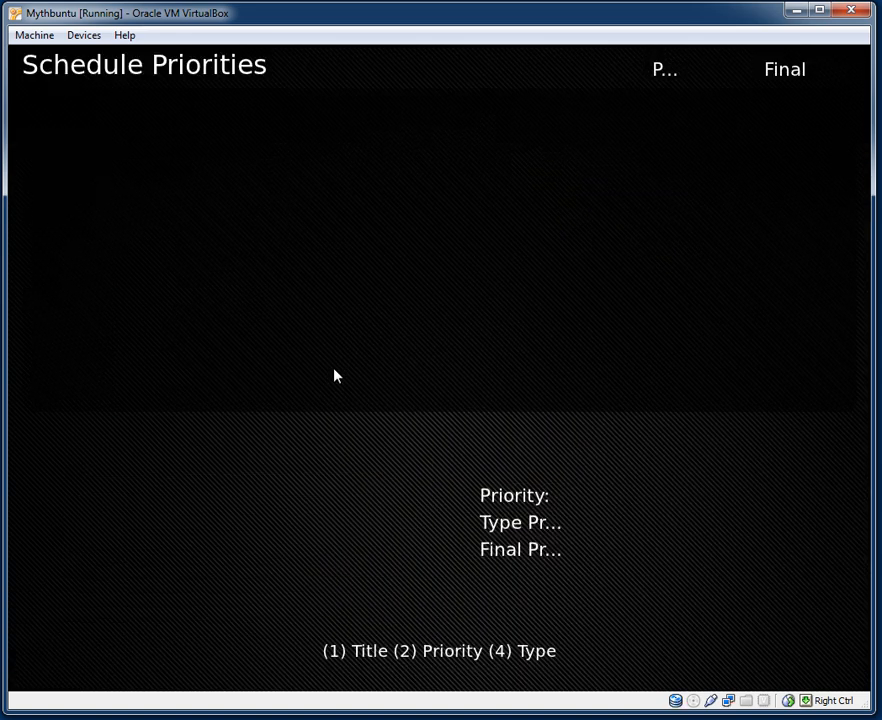
pyautogui.press('Escape')
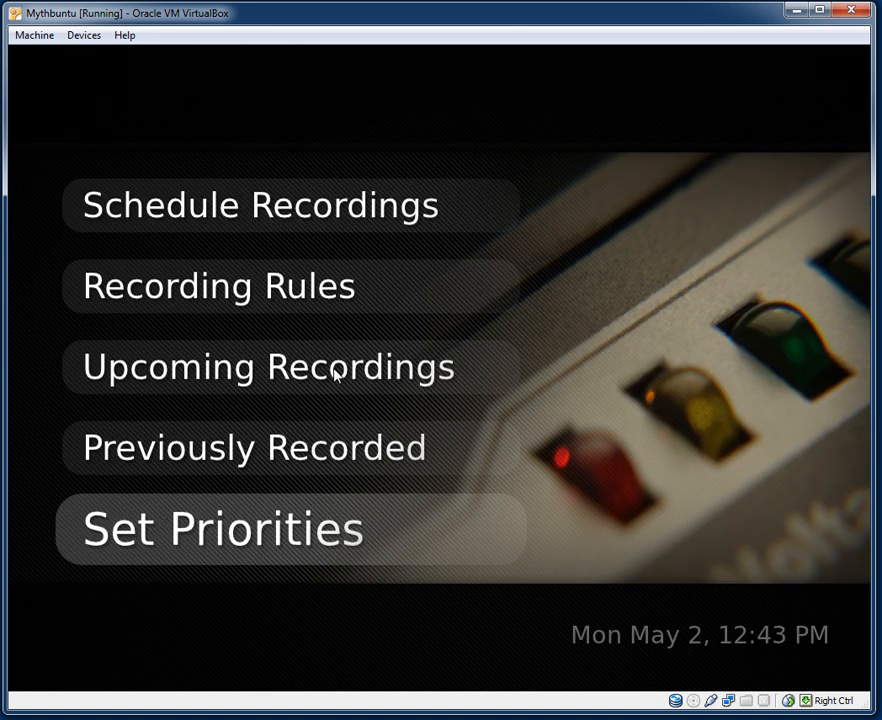
pyautogui.press('Escape')
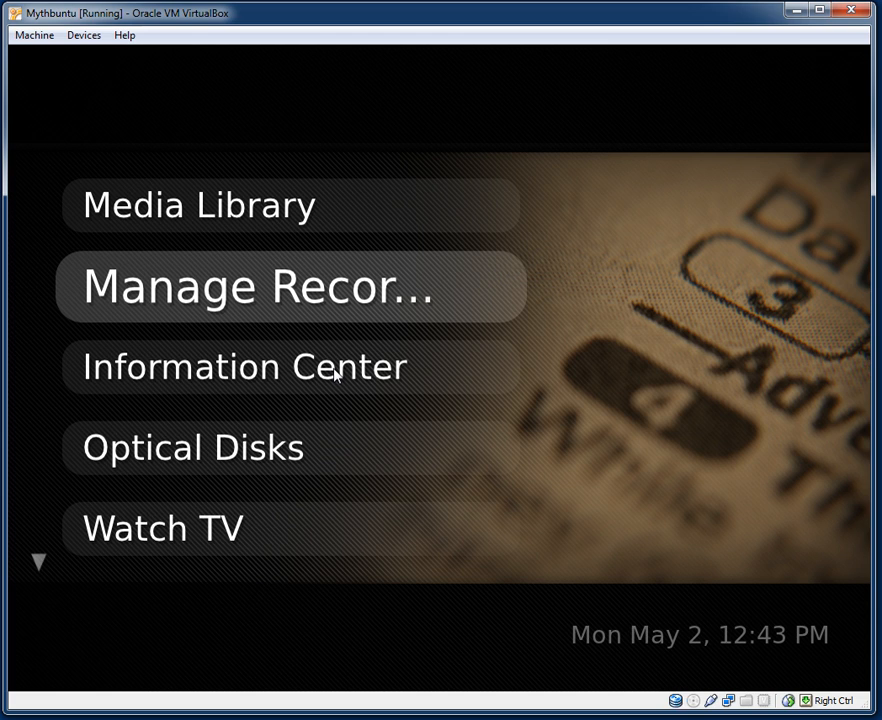
# Open Information Center > Weather and step through Screen Setup's 18 Hour Forecast and Animated Map.
pyautogui.press('Down')
pyautogui.press('Return')
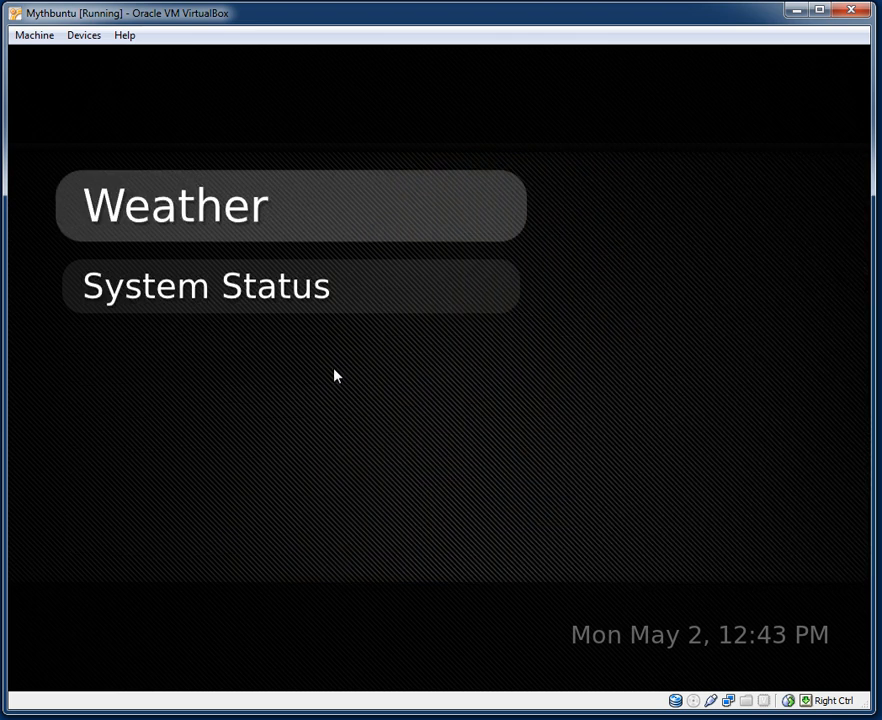
pyautogui.press('Return')
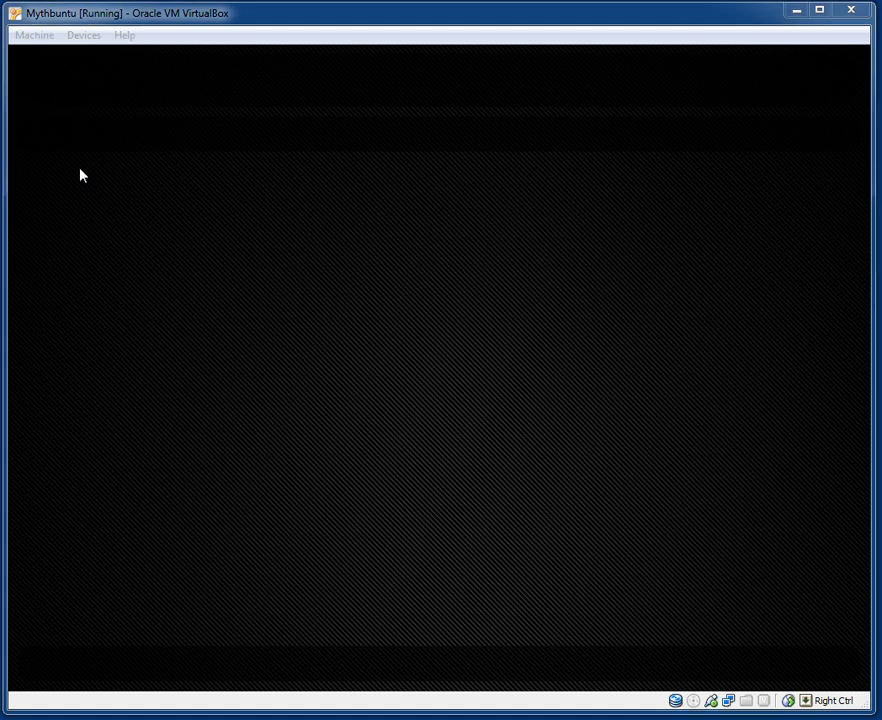
pyautogui.click(145, 204)
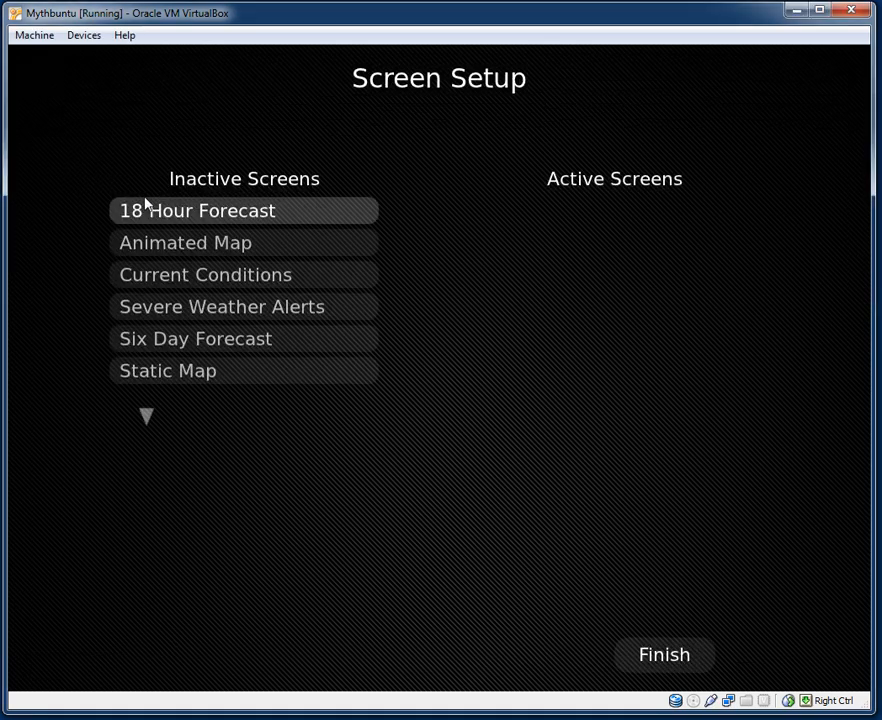
pyautogui.press('Down')
pyautogui.press('Up')
pyautogui.press('Down')
pyautogui.press('Up')
pyautogui.press('Return')
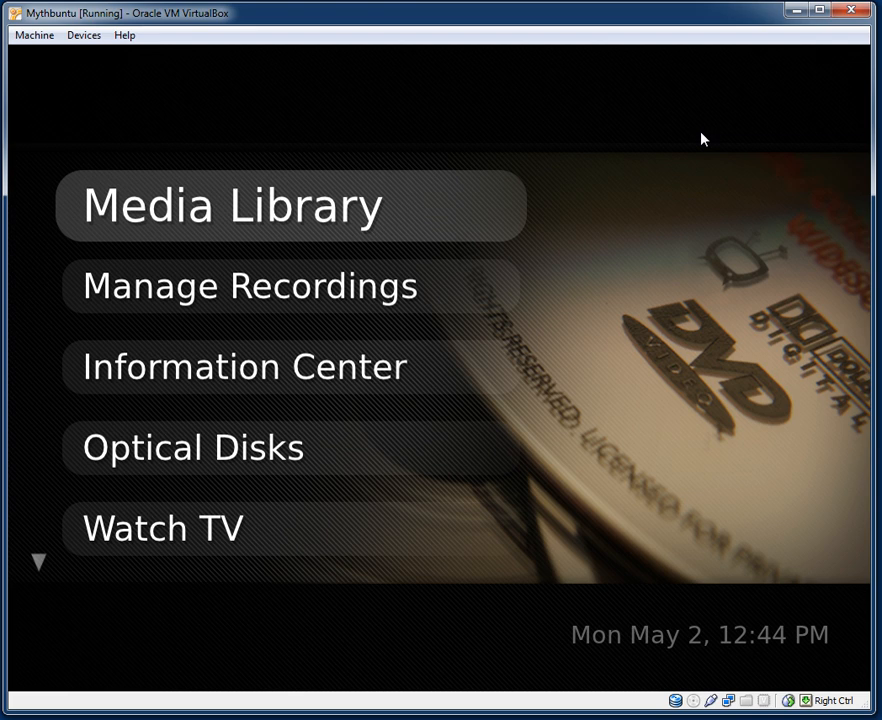
# After the frontend restarts, reopen the Information Center submenu.
pyautogui.press('Down')
pyautogui.press('Down')
pyautogui.press('Down')
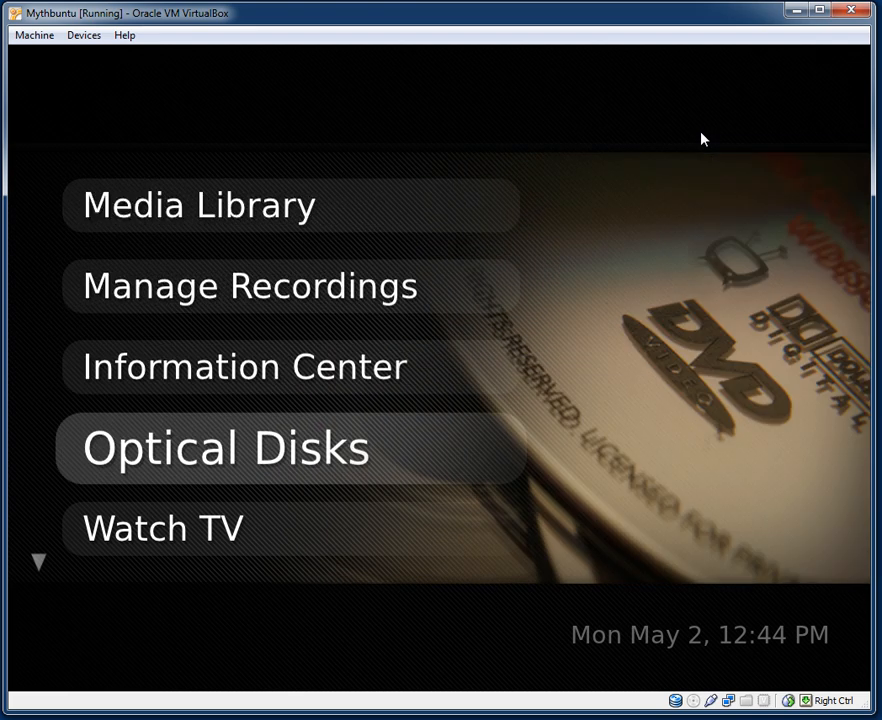
pyautogui.press('Up')
pyautogui.press('Return')
# Open System Status and browse the listings, schedule, tuner and system log pages.
pyautogui.press('Down')
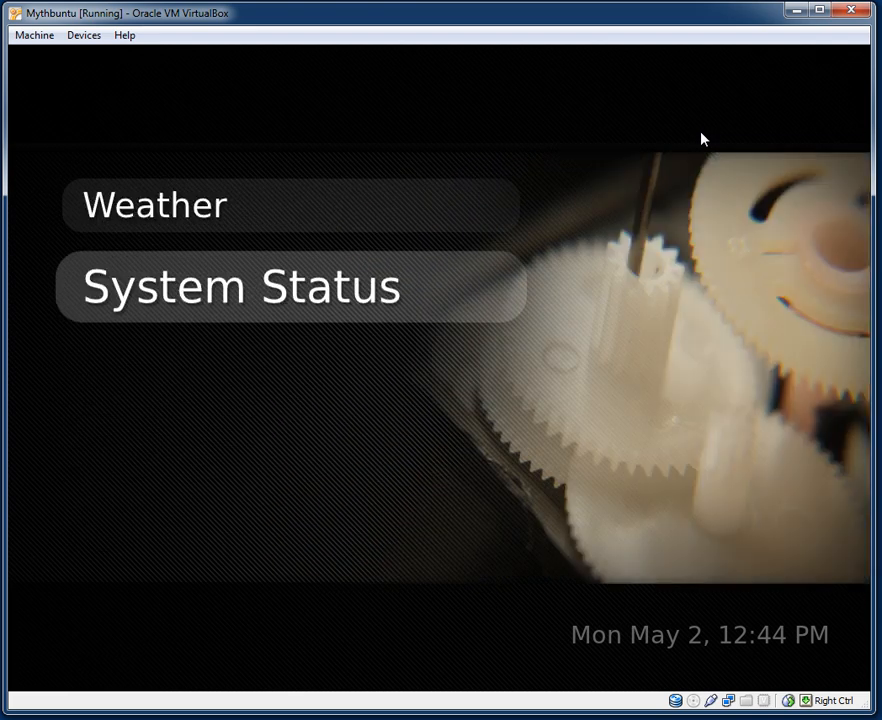
pyautogui.press('Return')
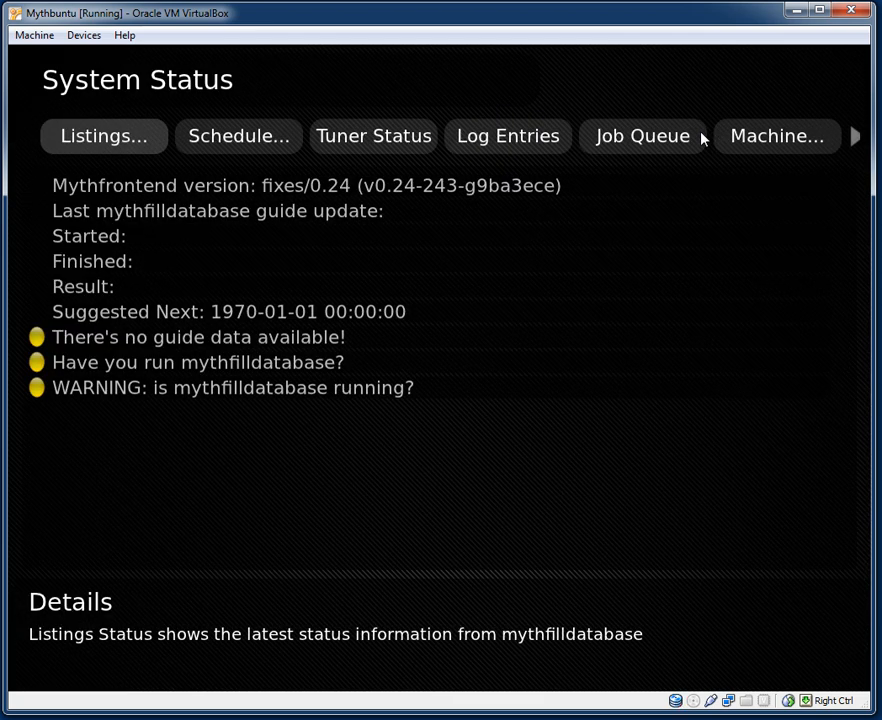
pyautogui.press('Right')
pyautogui.press('Right')
pyautogui.press('Left')
pyautogui.press('Left')
pyautogui.press('Right')
pyautogui.press('Right')
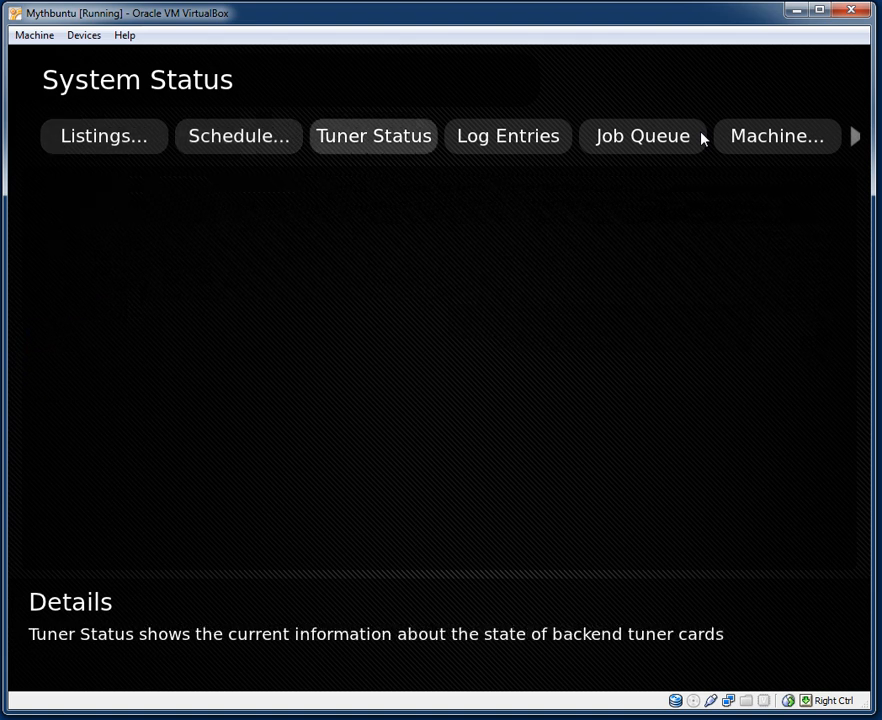
pyautogui.press('Right')
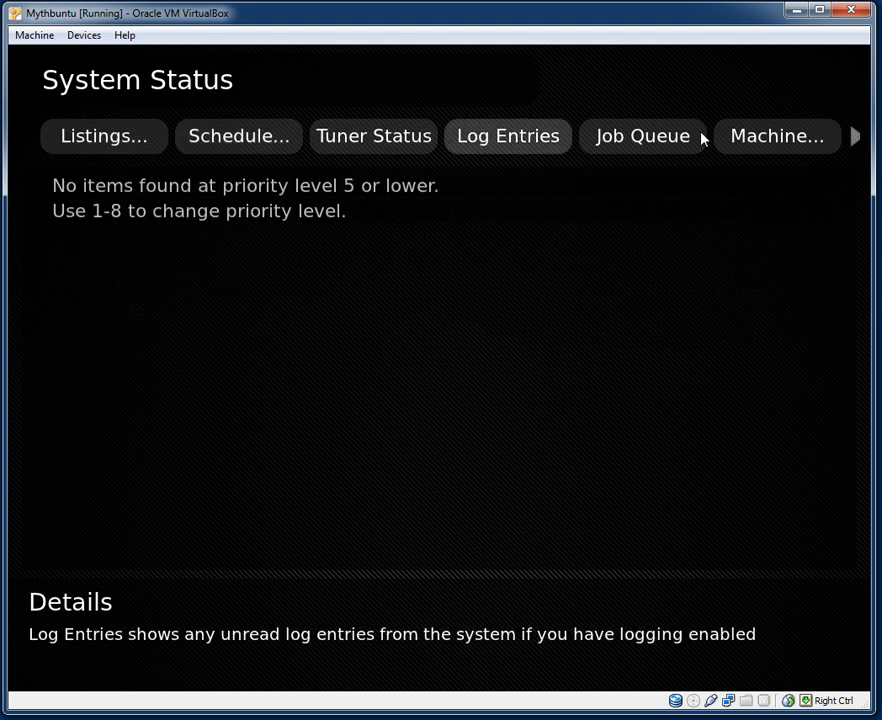
# View machine statistics (2.0 GB RAM, 5.9 GB disk) and AutoExpire, then return to the main menu.
pyautogui.press('Right')
pyautogui.press('Right')
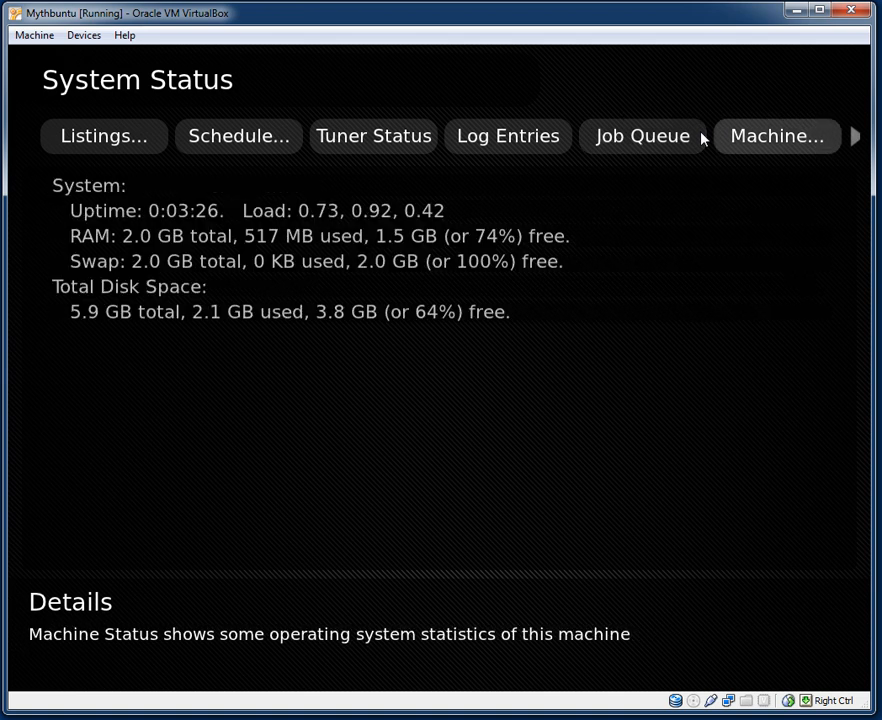
pyautogui.press('Right')
pyautogui.press('Left')
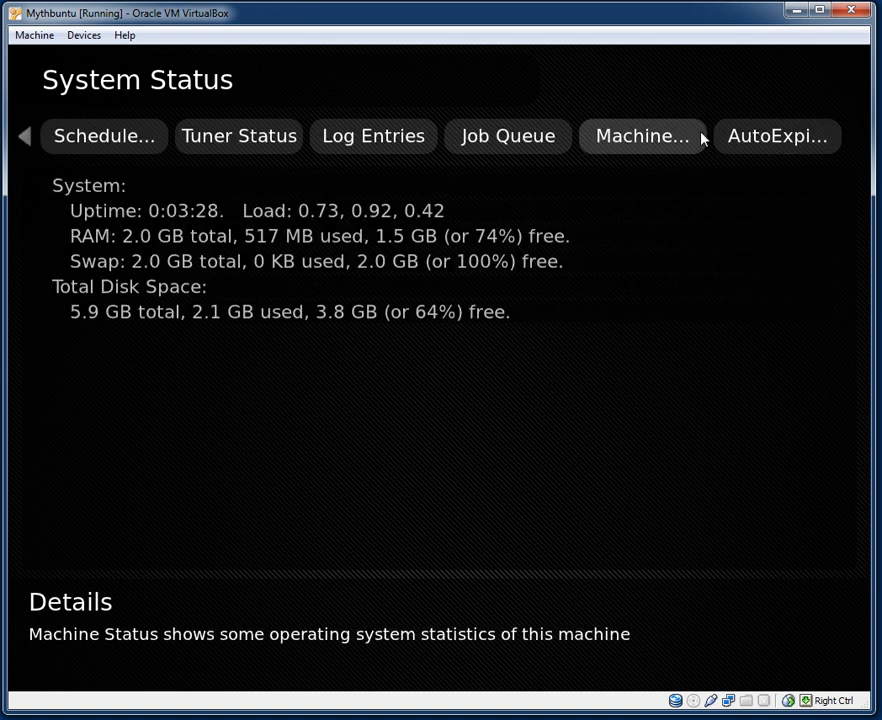
pyautogui.press('Right')
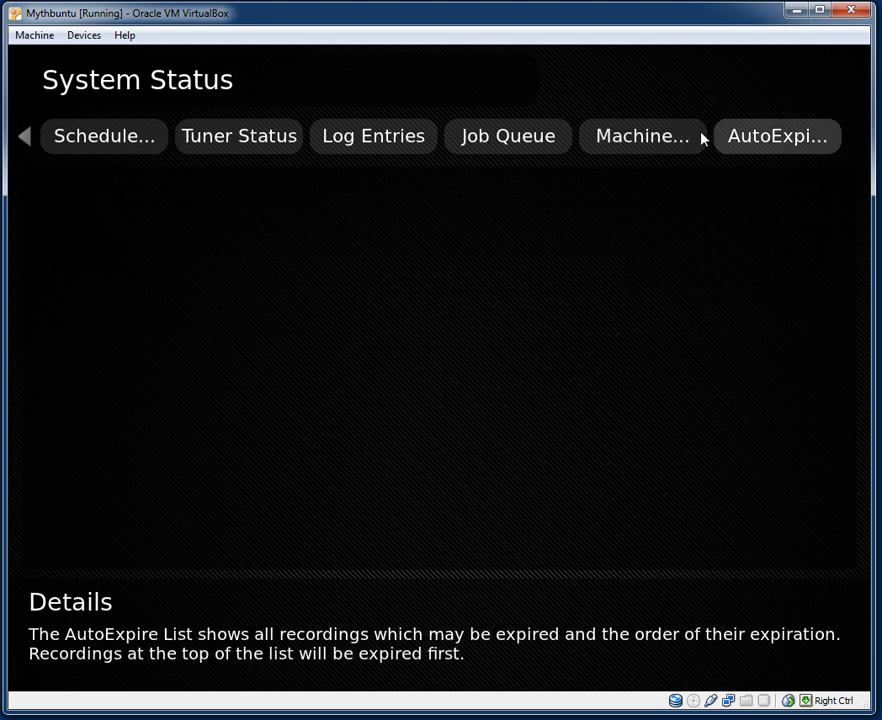
pyautogui.press('Right')
pyautogui.press('Left')
pyautogui.press('Left')
pyautogui.press('Left')
pyautogui.press('Left')
pyautogui.press('Left')
pyautogui.press('Left')
pyautogui.press('Left')
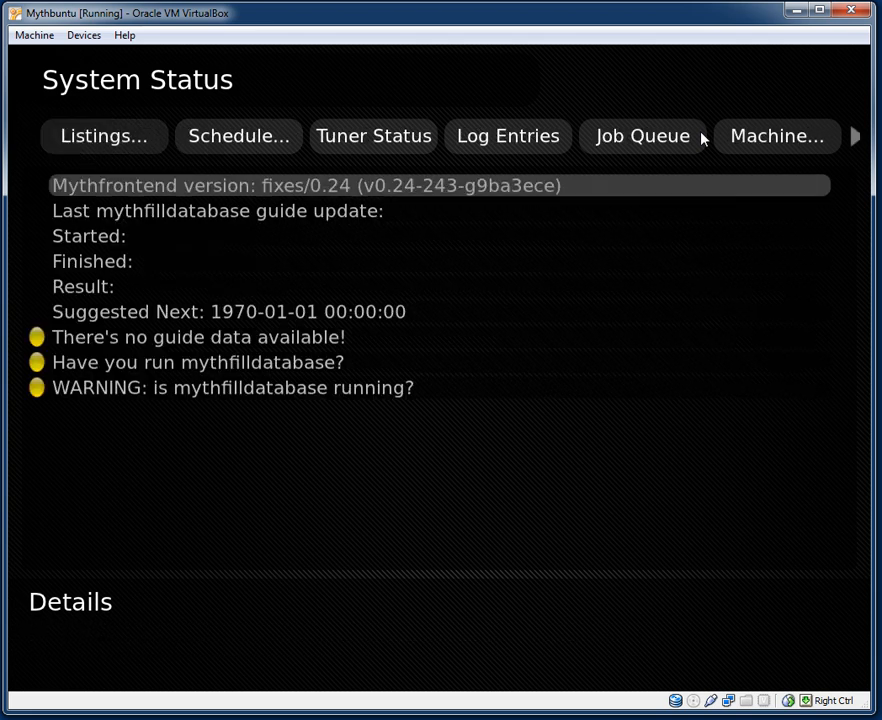
pyautogui.press('Escape')
pyautogui.press('Escape')
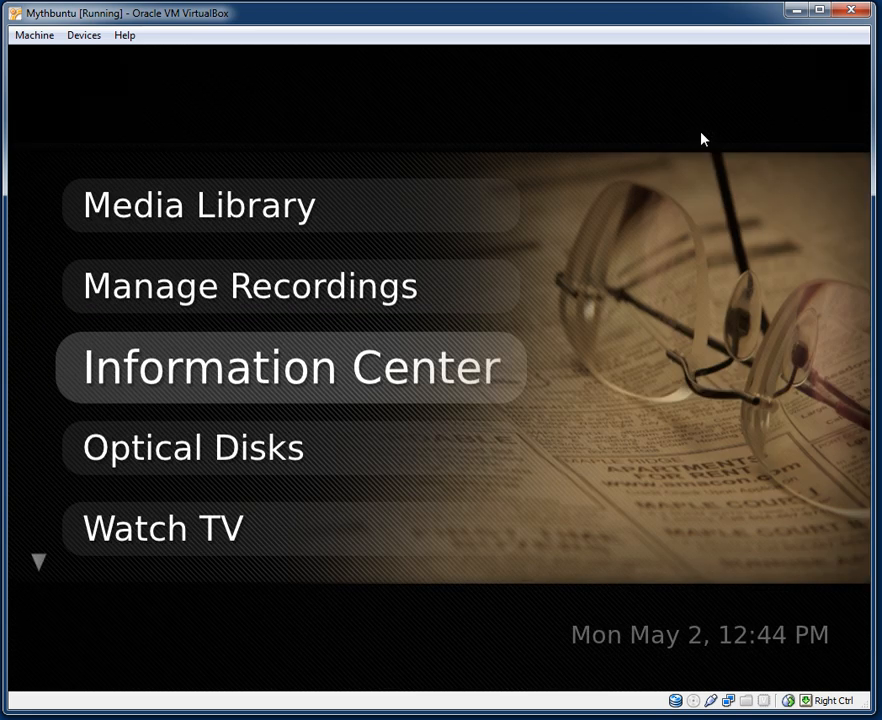
pyautogui.press('Down')
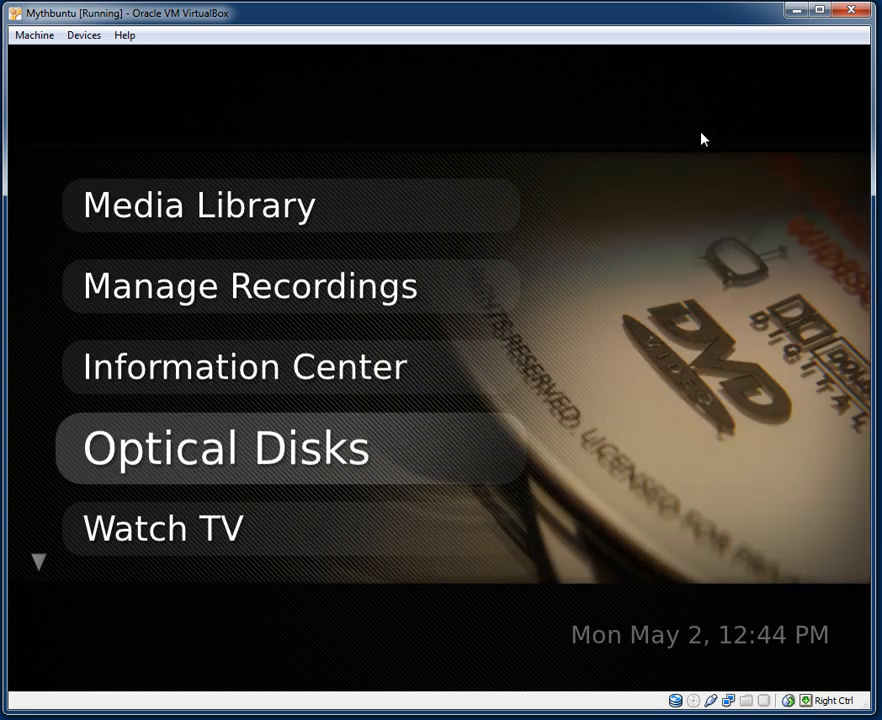
pyautogui.press('Return')
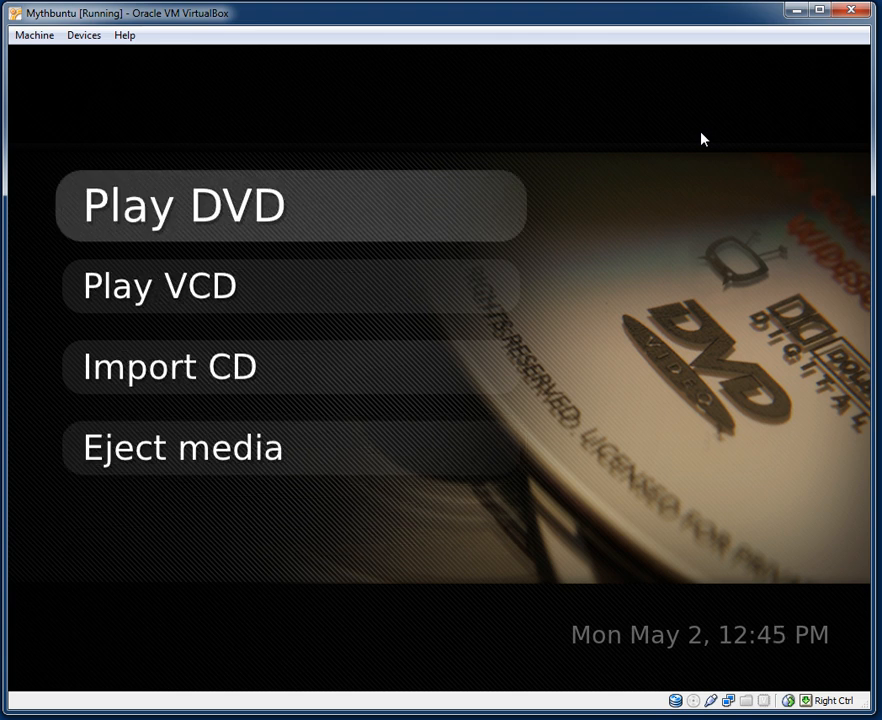
pyautogui.press('Escape')
pyautogui.press('Down')
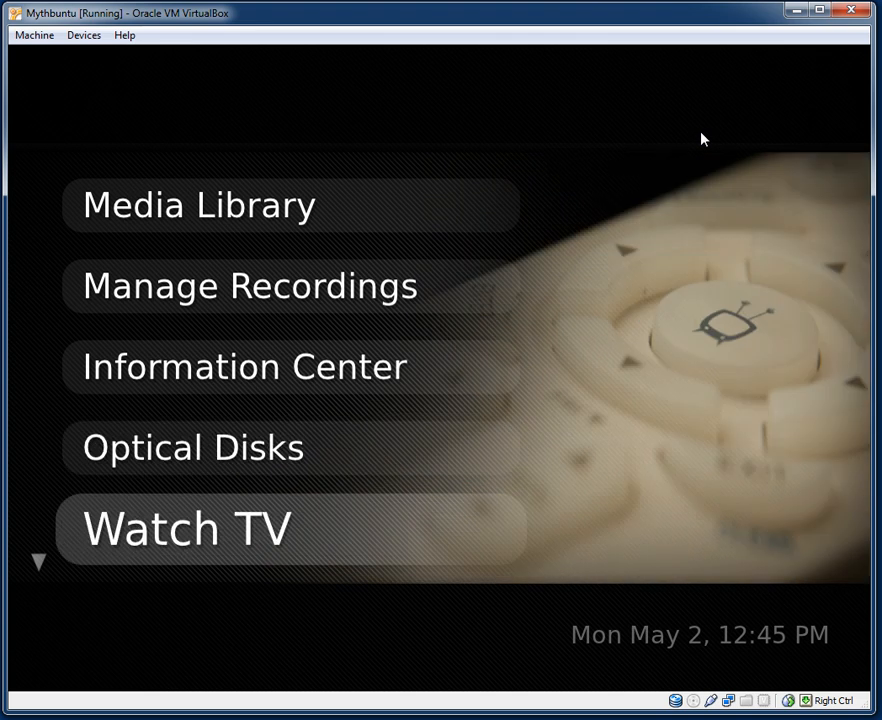
pyautogui.press('Return')
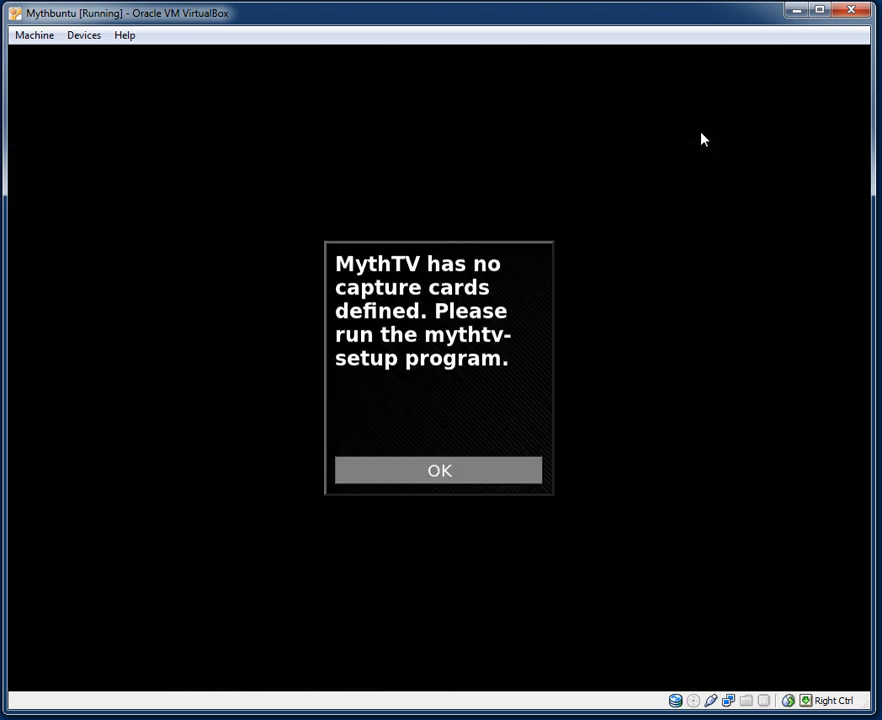
pyautogui.press('Return')
# Refocus the VM and open the Utilities / Setup submenu from the main menu.
pyautogui.press('Down')
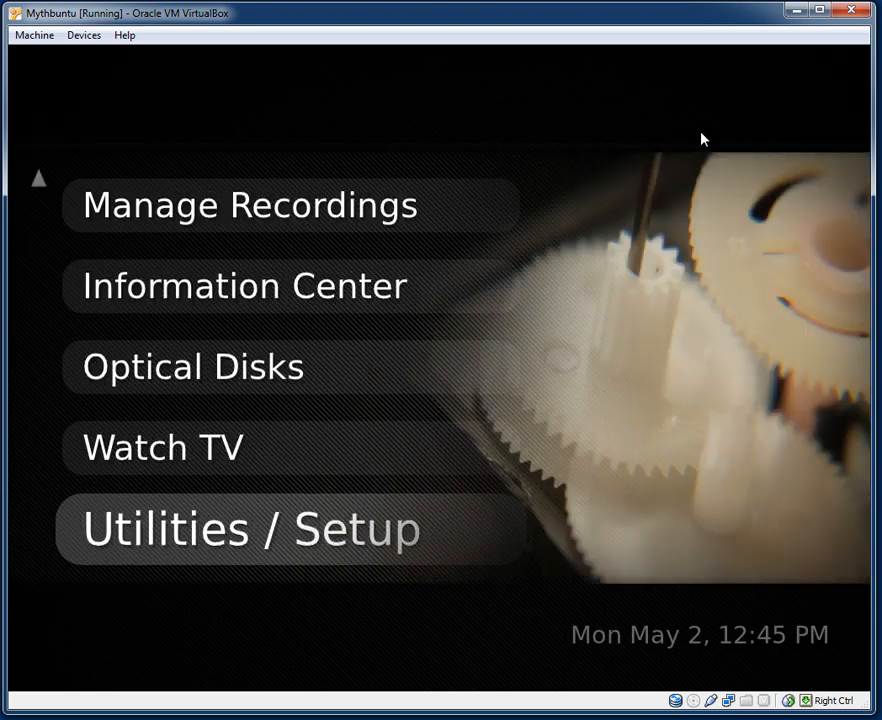
pyautogui.press('Down')
pyautogui.press('Up')
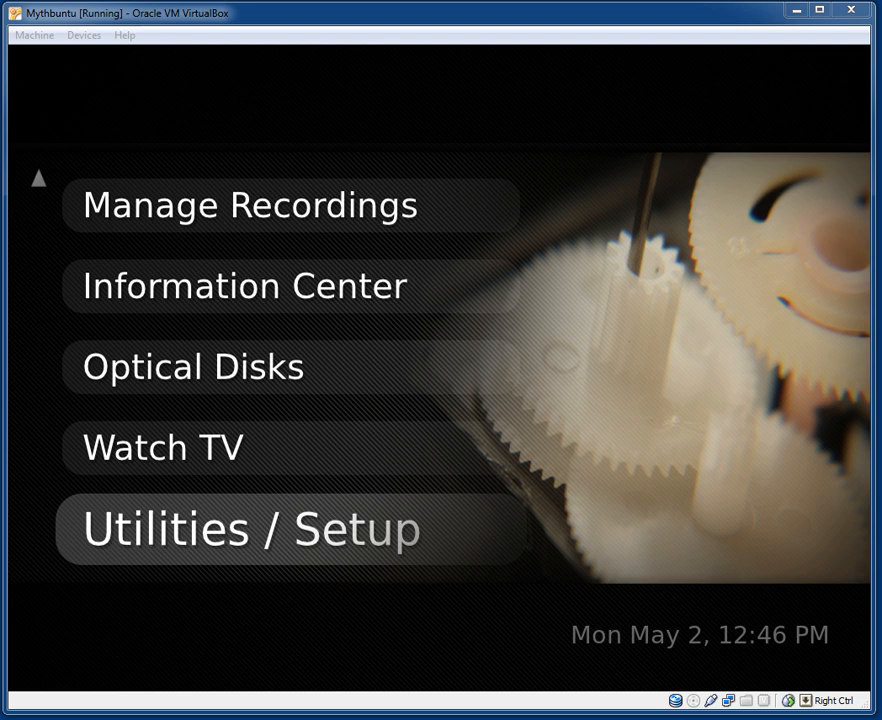
pyautogui.click(98, 97)
pyautogui.press('Up')
pyautogui.press('Down')
pyautogui.press('Return')
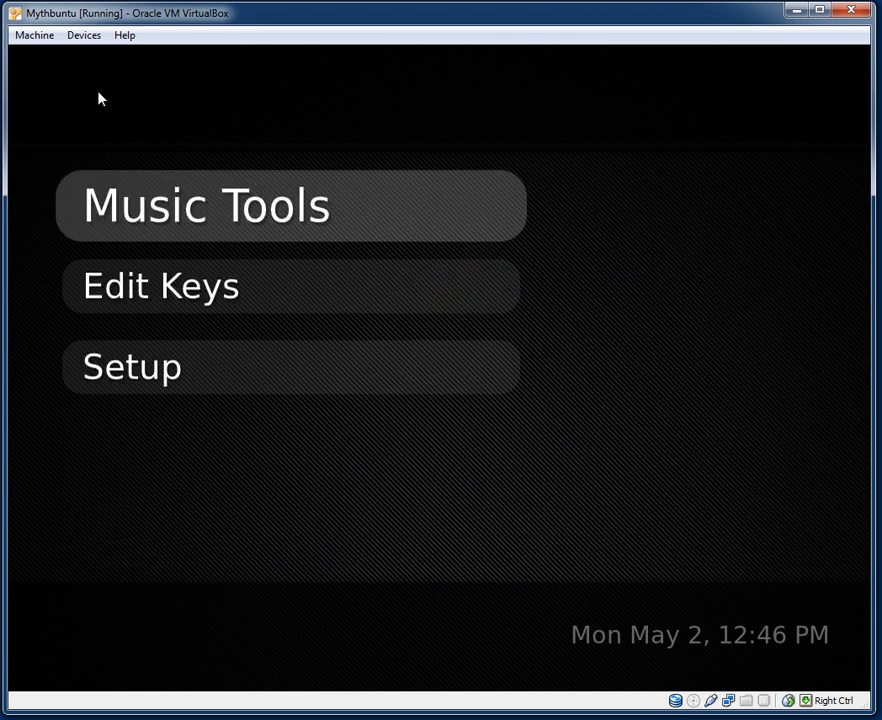
# Open Music Tools and enter the Music Settings submenu.
pyautogui.press('Return')
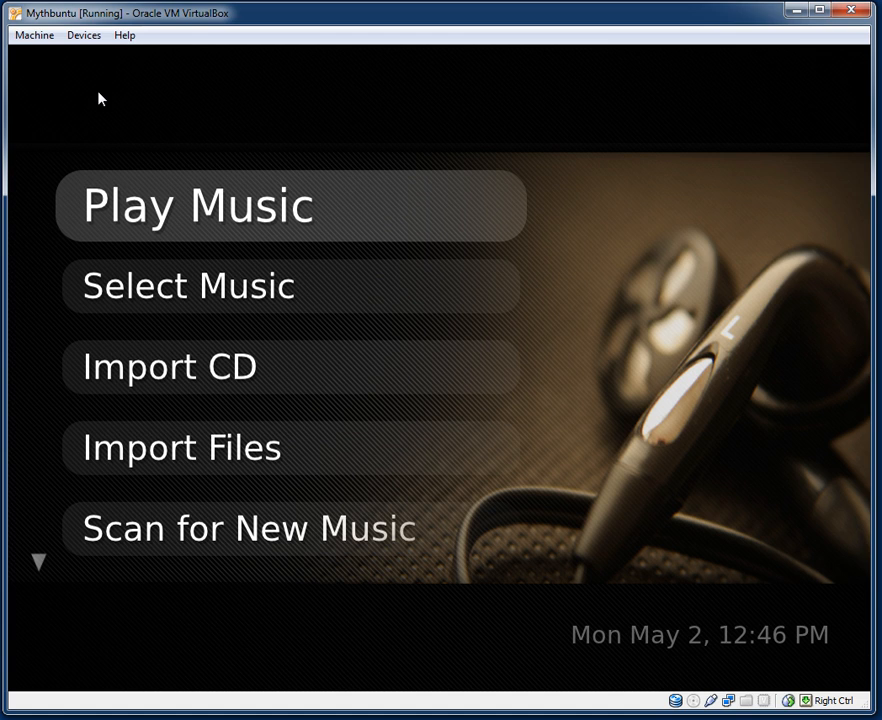
pyautogui.press('Down')
pyautogui.press('Down')
pyautogui.press('Down')
pyautogui.press('Down')
pyautogui.press('Down')
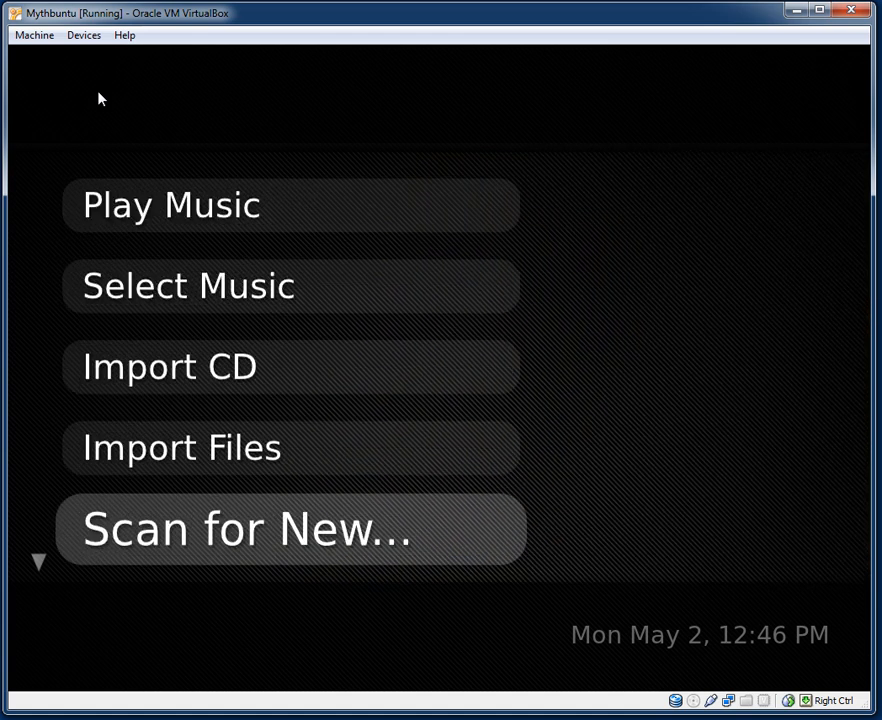
pyautogui.press('Up')
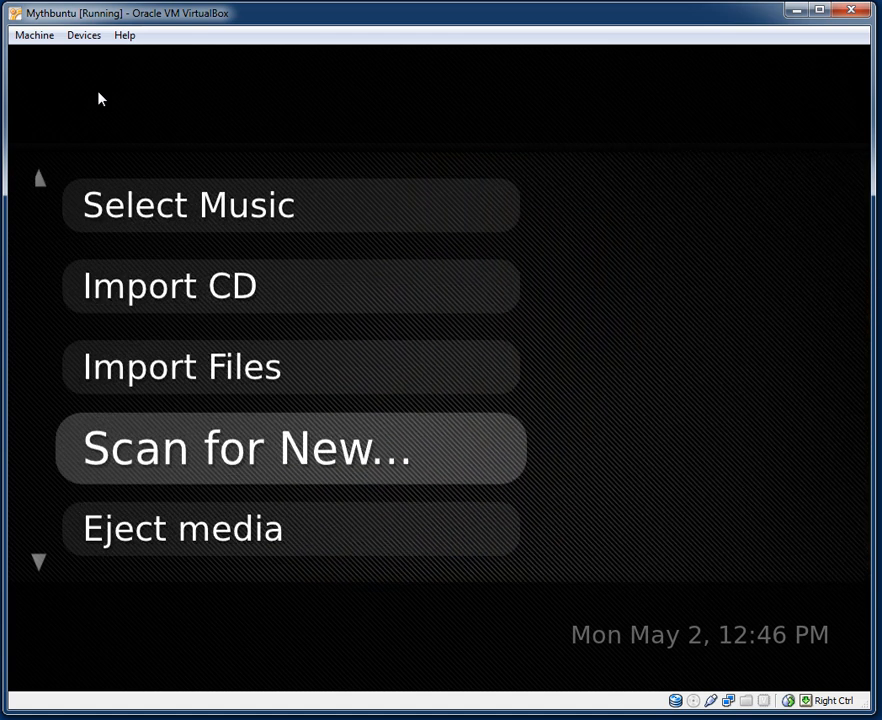
pyautogui.press('Down')
pyautogui.press('Down')
pyautogui.press('Down')
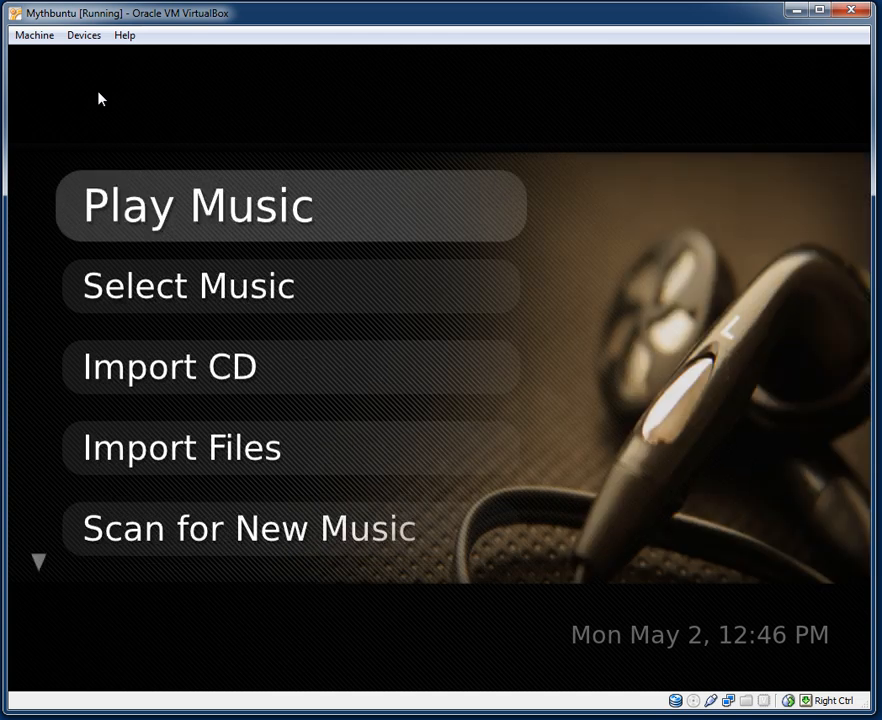
pyautogui.press('Up')
pyautogui.press('Return')
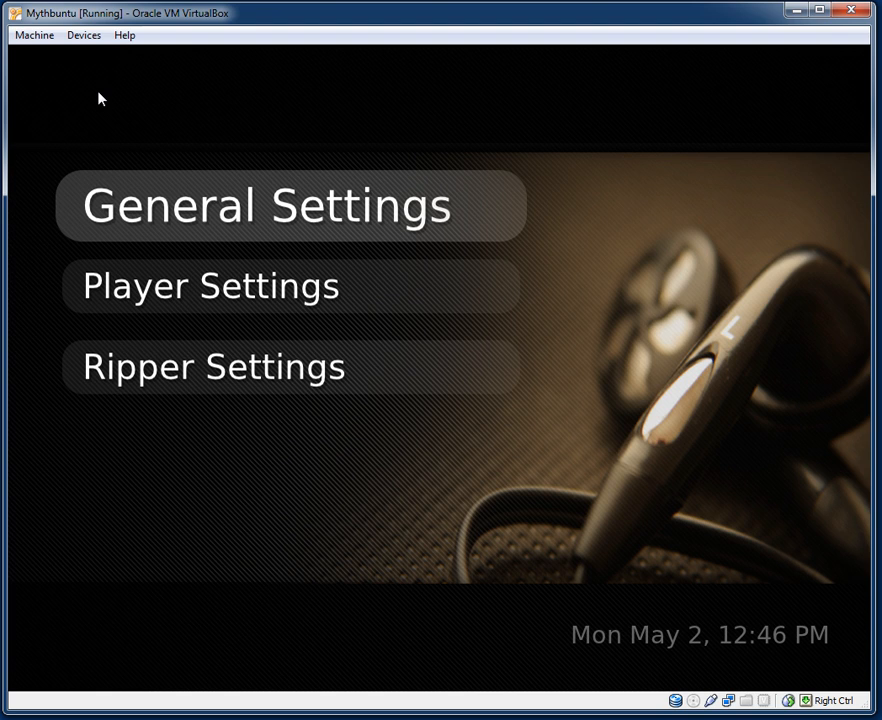
pyautogui.press('Return')
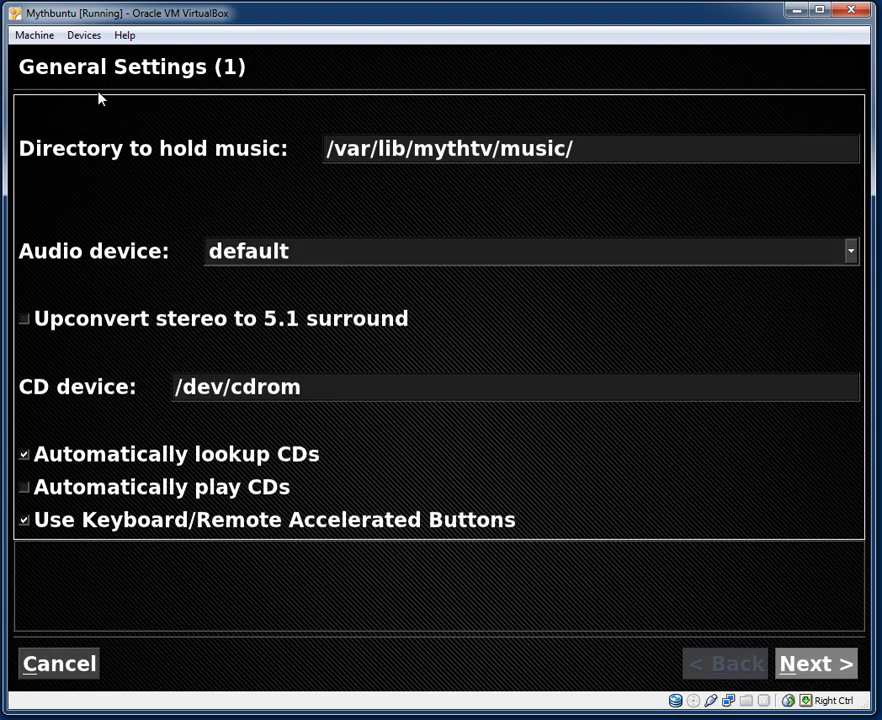
pyautogui.press('Left')
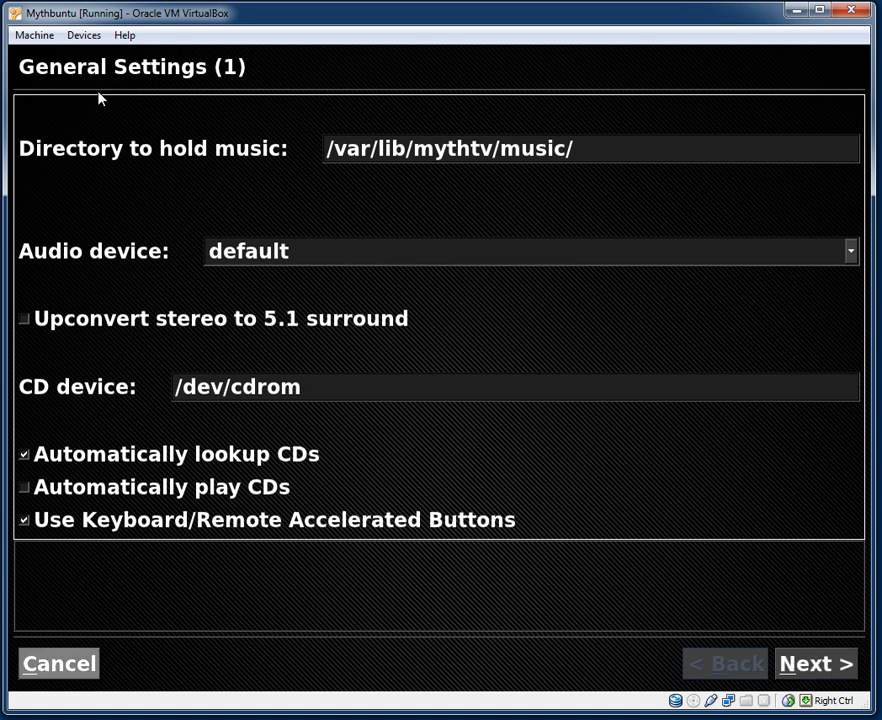
pyautogui.press('Down')
pyautogui.press('Down')
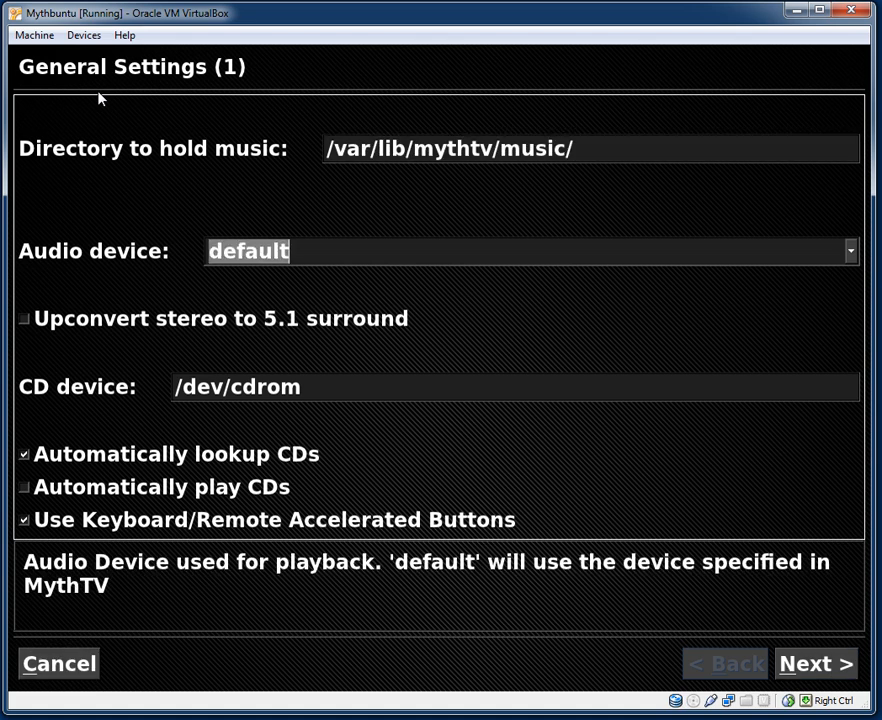
pyautogui.press('Return')
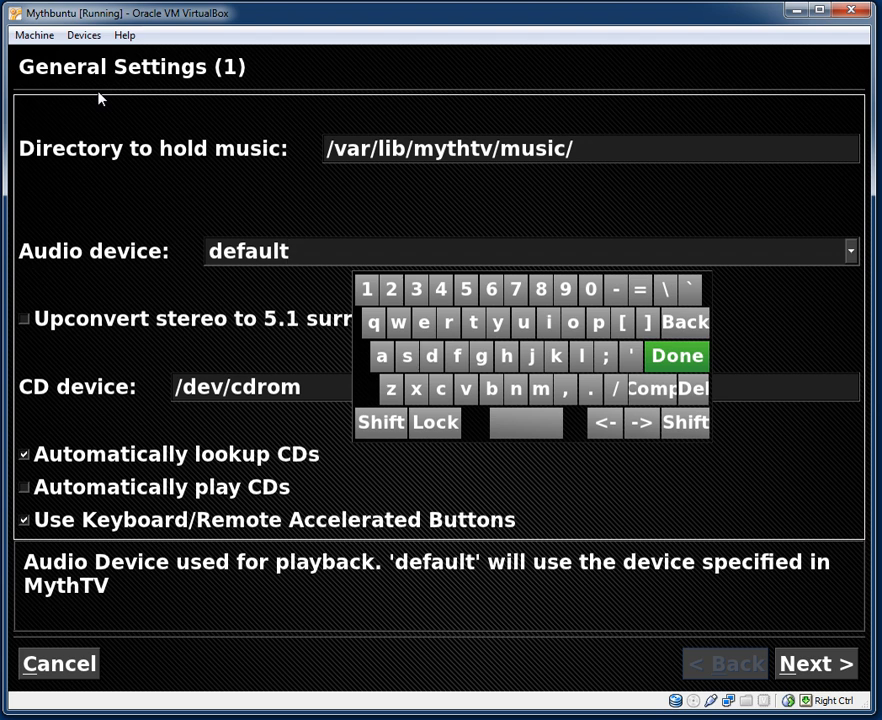
pyautogui.press('Escape')
pyautogui.press('Down')
pyautogui.press('Down')
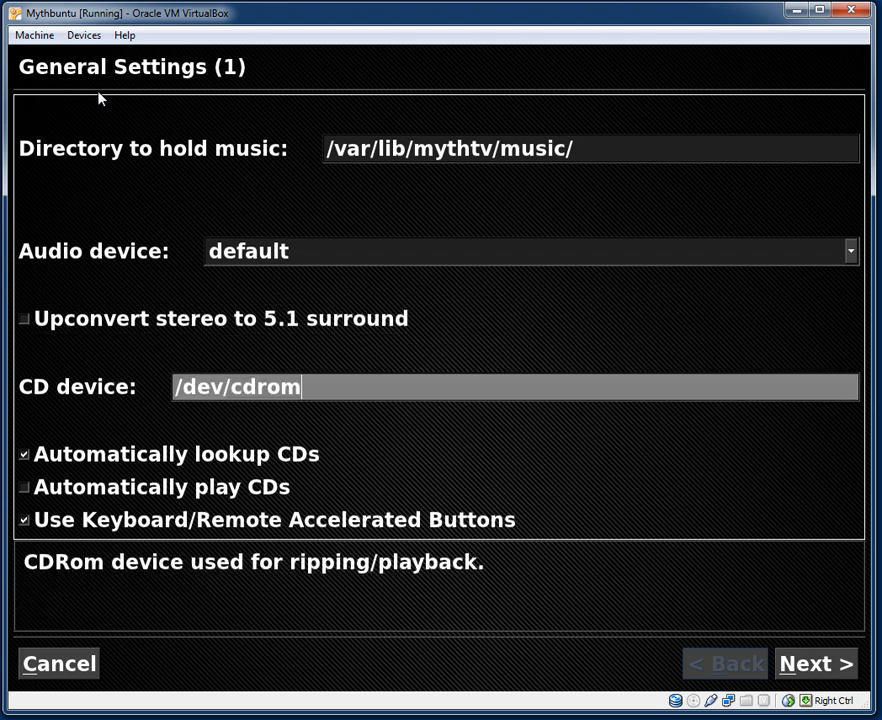
pyautogui.press('Down')
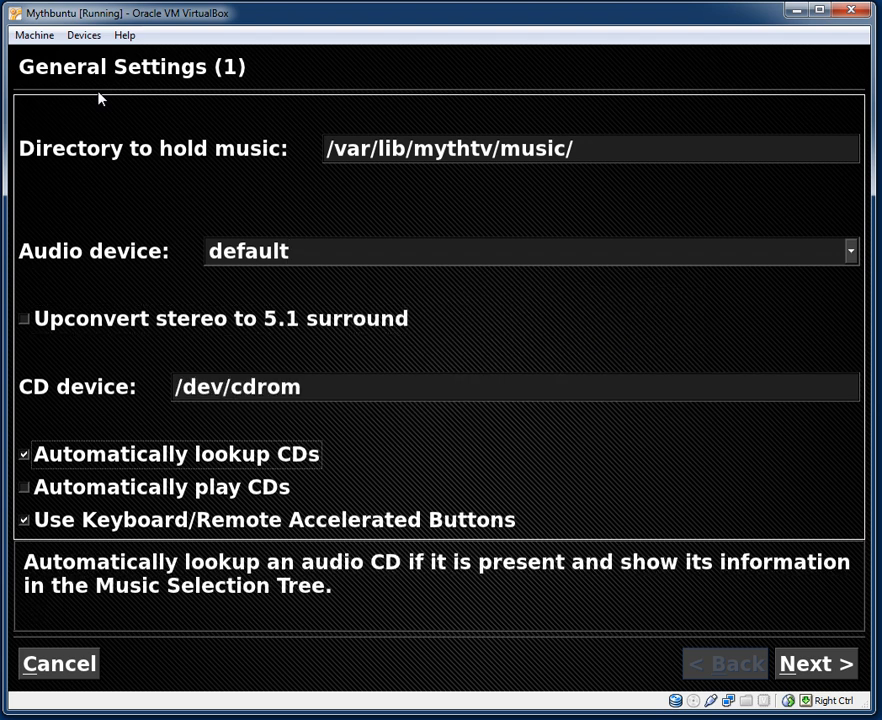
pyautogui.press('Down')
pyautogui.press('Down')
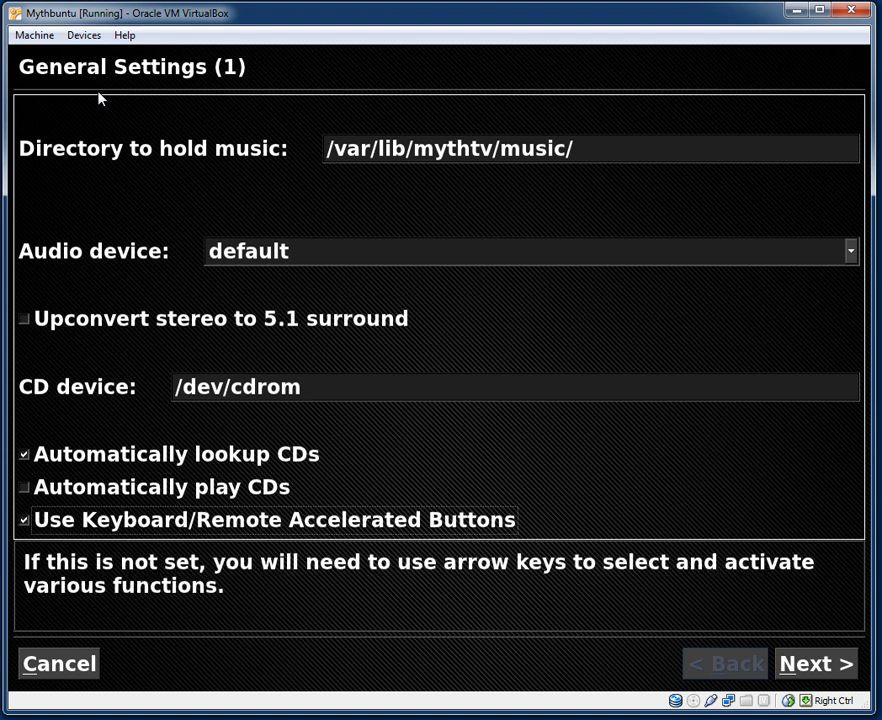
pyautogui.press('Escape')
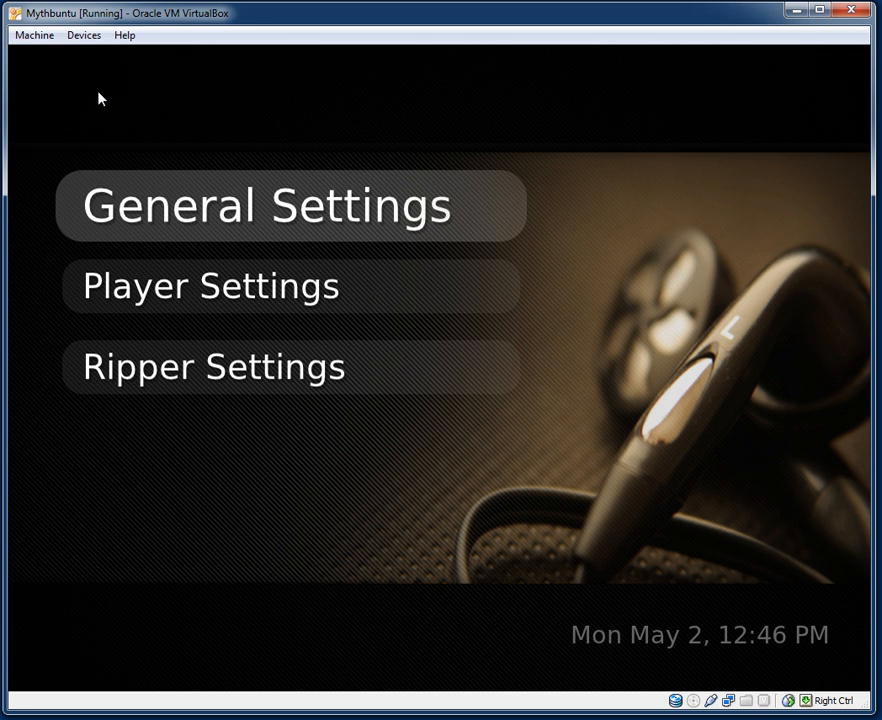
pyautogui.press('Down')
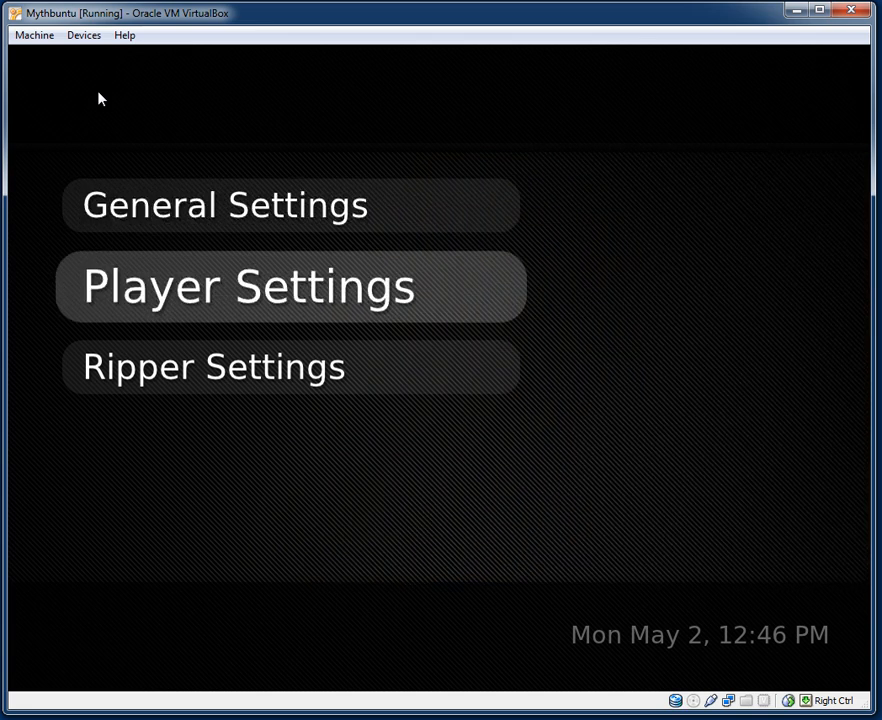
# Review Player Settings and CD Ripper Settings (Full paranoia, ARTIST/ALBUM/TRACK-TITLE) without changes.
pyautogui.press('Return')
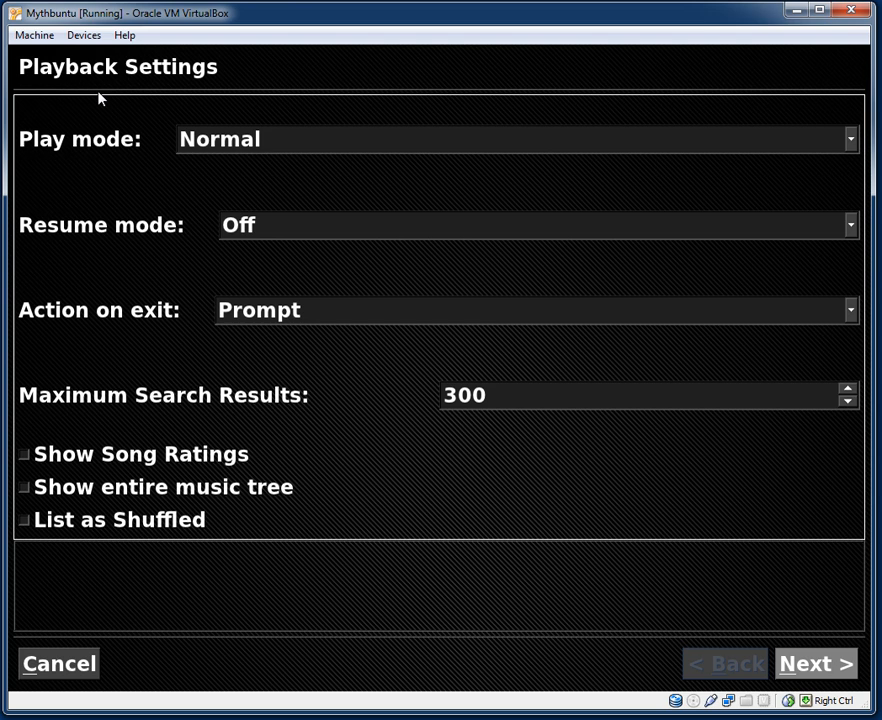
pyautogui.press('Escape')
pyautogui.press('Down')
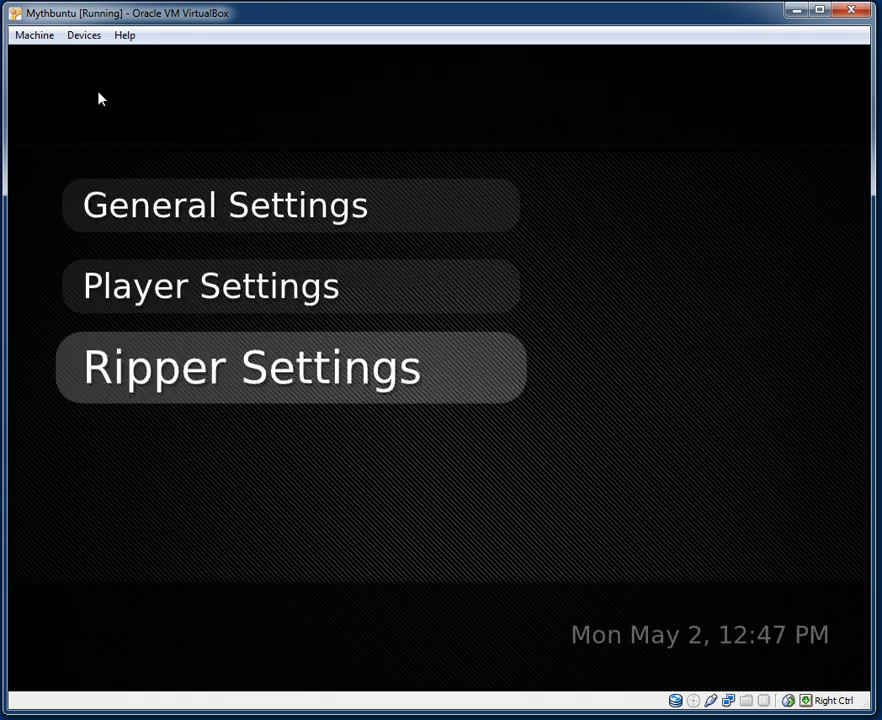
pyautogui.press('Return')
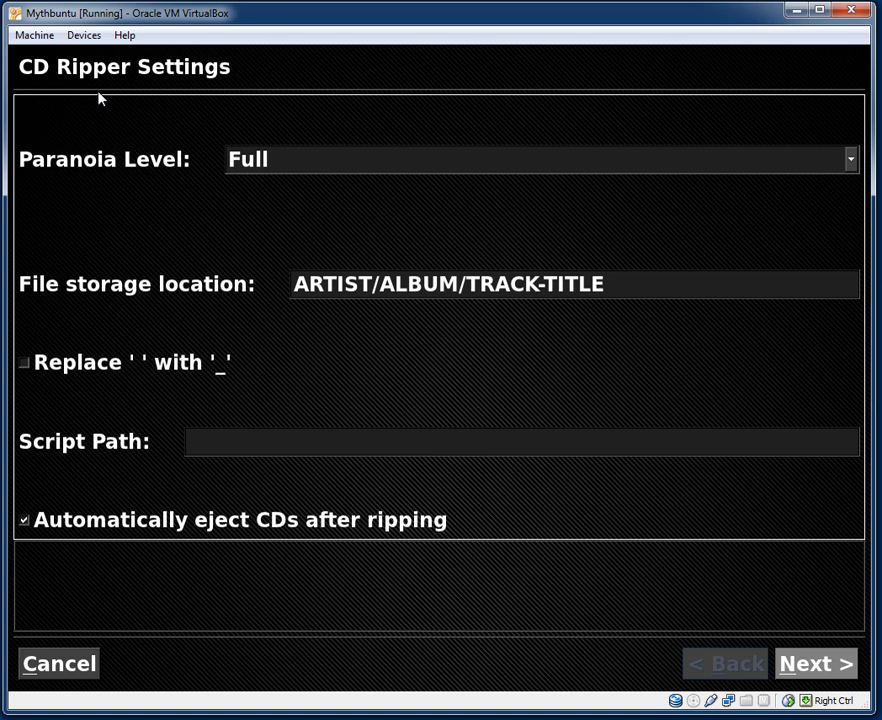
pyautogui.press('Escape')
pyautogui.press('Escape')
pyautogui.press('Escape')
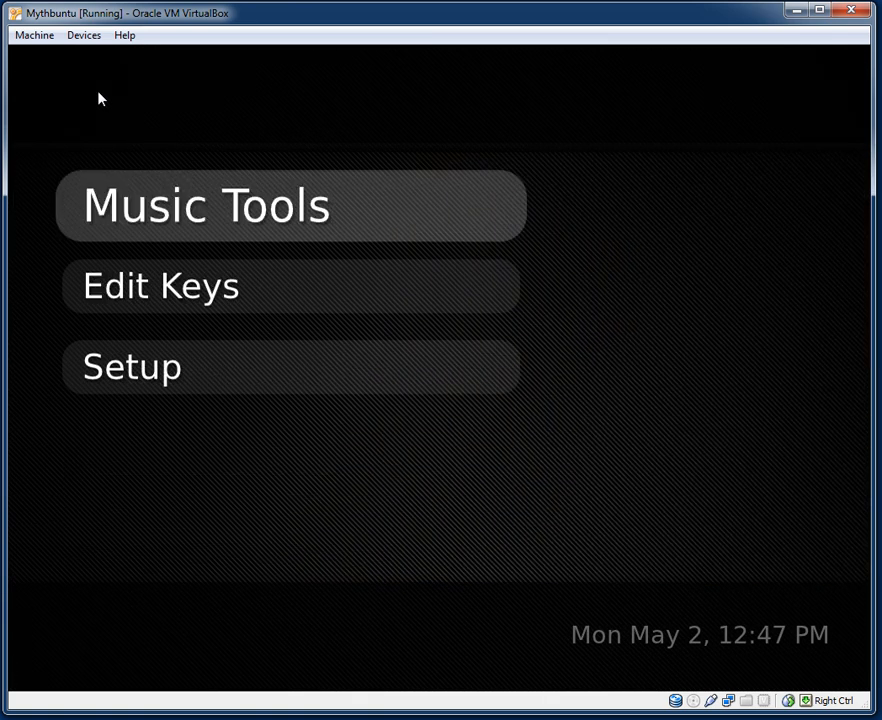
pyautogui.press('Down')
pyautogui.press('Return')
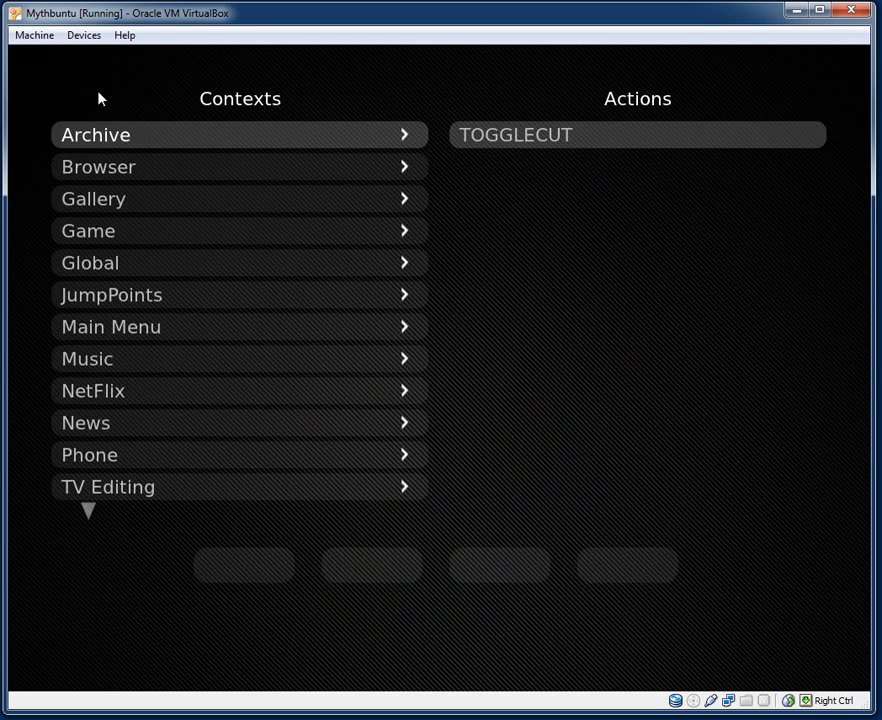
pyautogui.press('Down')
pyautogui.press('Down')
pyautogui.press('Down')
pyautogui.press('Down')
pyautogui.press('Down')
pyautogui.press('Down')
pyautogui.press('Down')
pyautogui.press('Down')
pyautogui.press('Down')
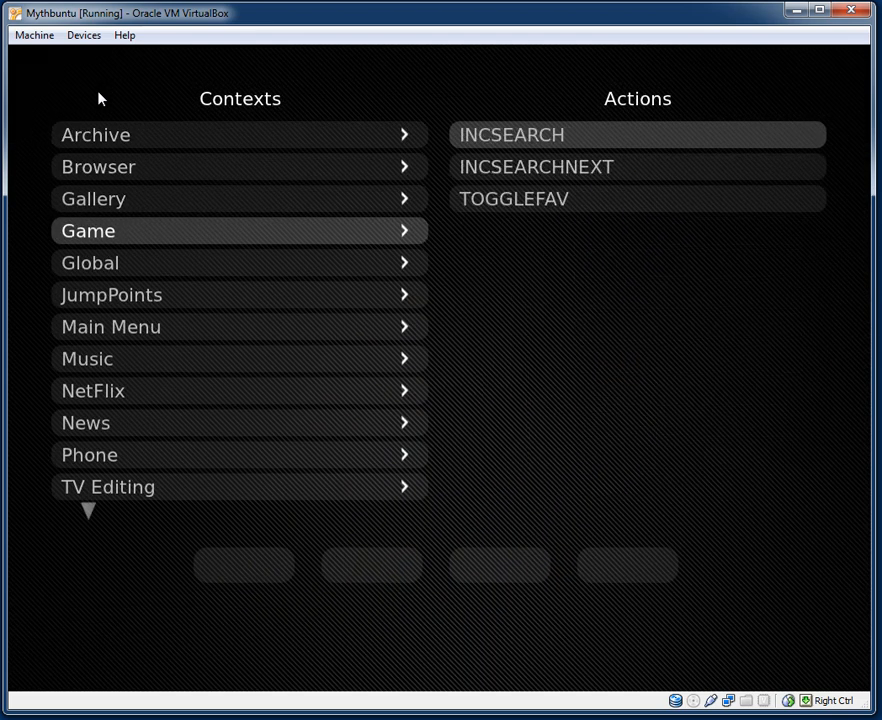
pyautogui.press('Down')
pyautogui.press('Down')
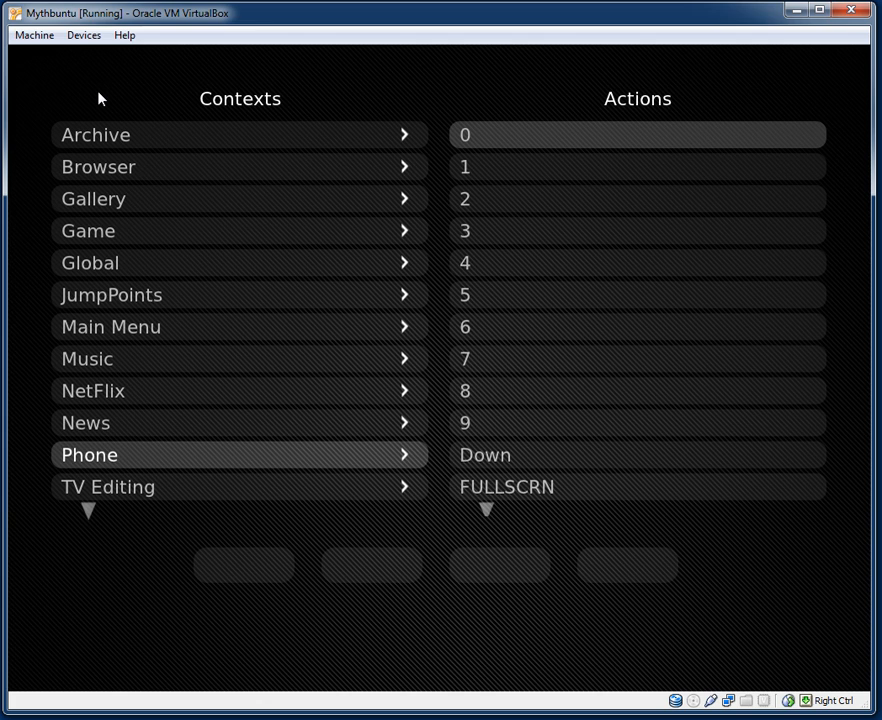
pyautogui.press('Escape')
pyautogui.press('Down')
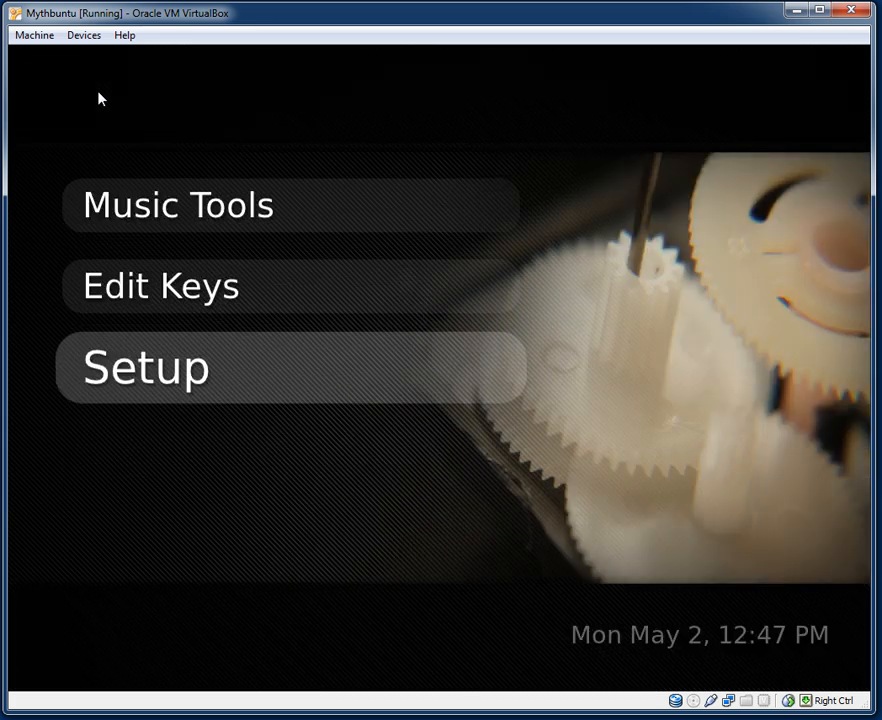
# Open Setup > General and accept the database, settings access and audio system pages.
pyautogui.press('Return')
pyautogui.press('Return')
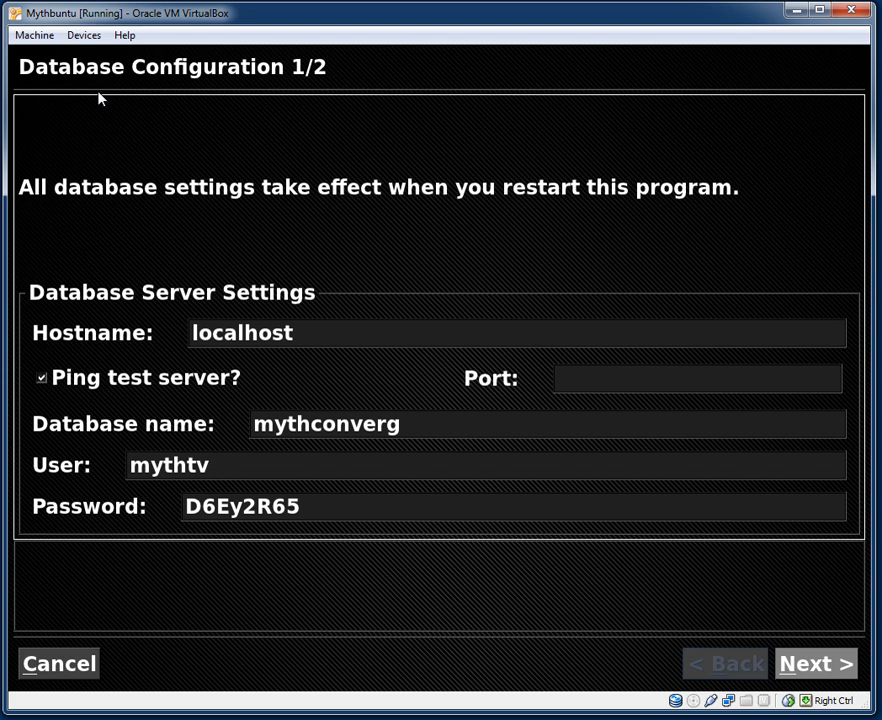
pyautogui.press('Left')
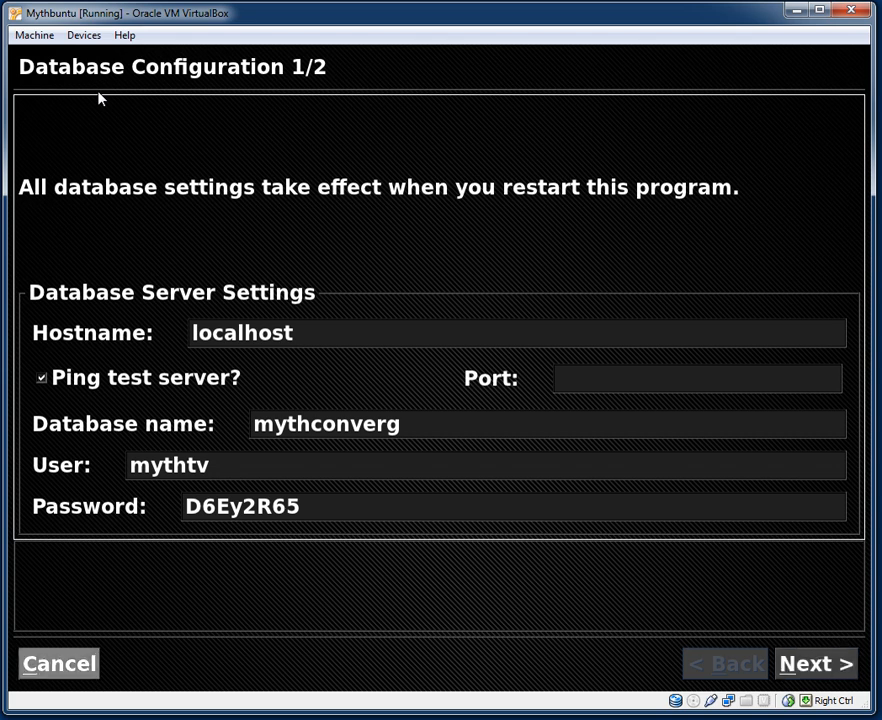
pyautogui.press('Return')
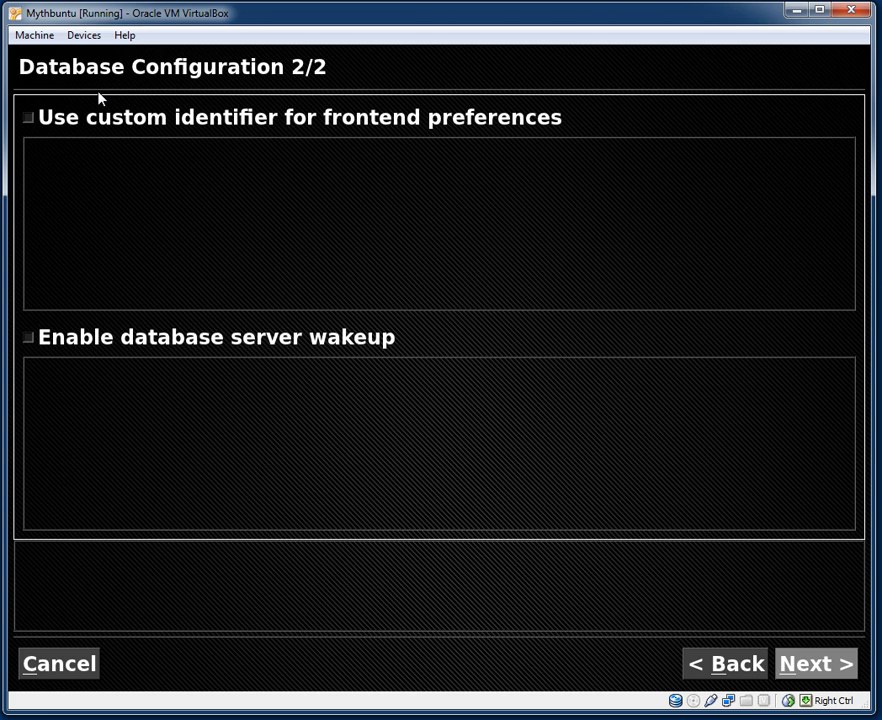
pyautogui.press('Return')
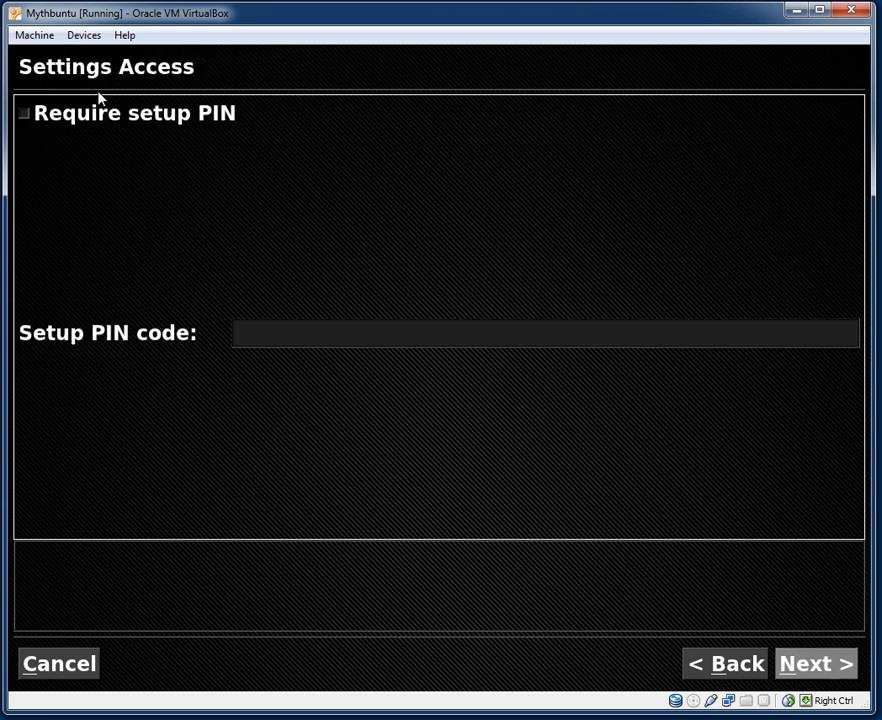
pyautogui.press('Return')
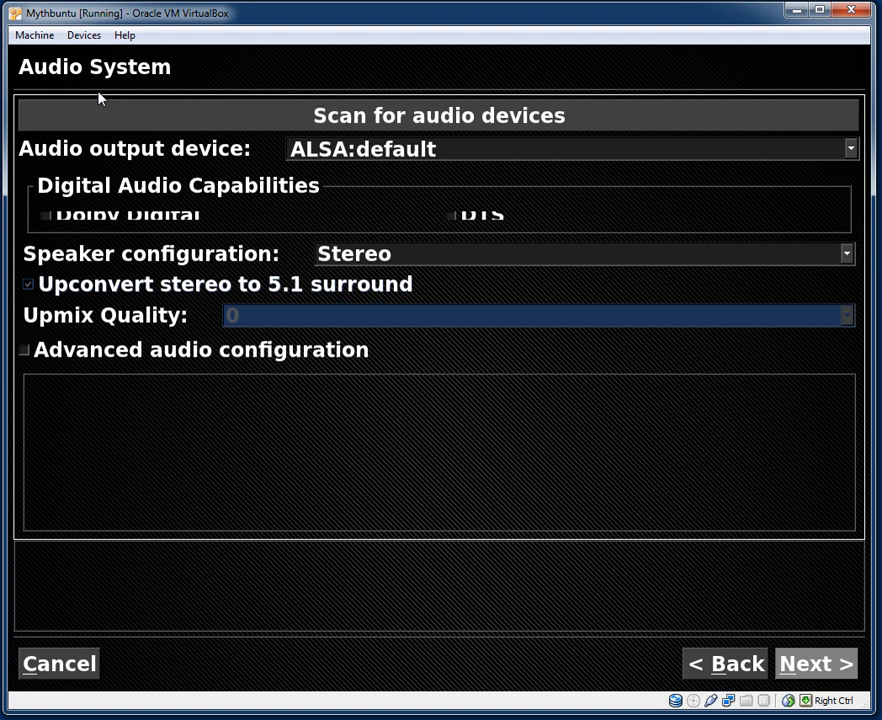
# Page through Audio Mixer, General, Media Monitor, Program Exit and Remote Control (port 6546), then finish.
pyautogui.press('Return')
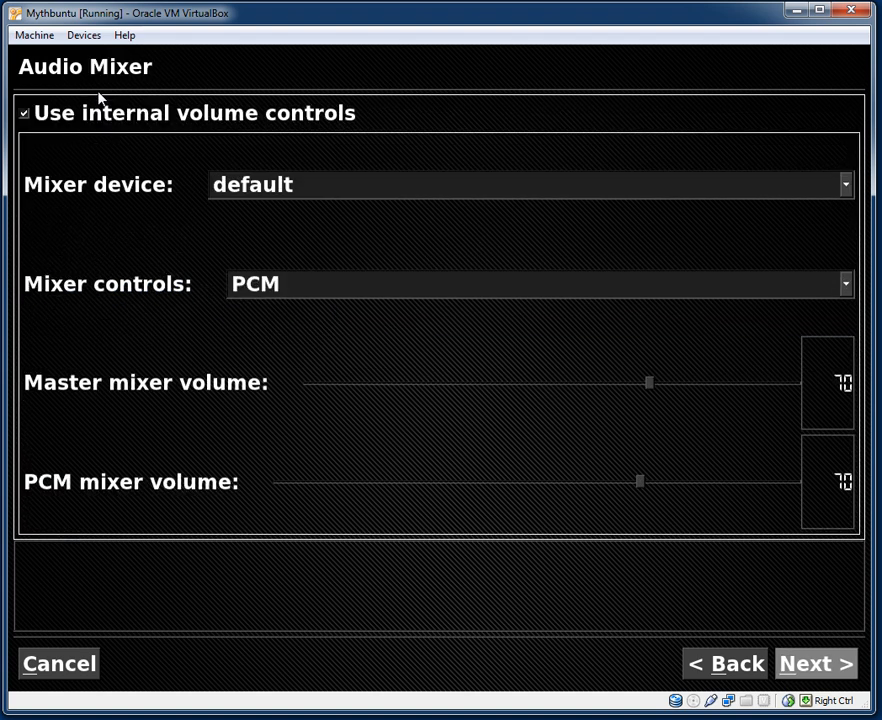
pyautogui.press('Return')
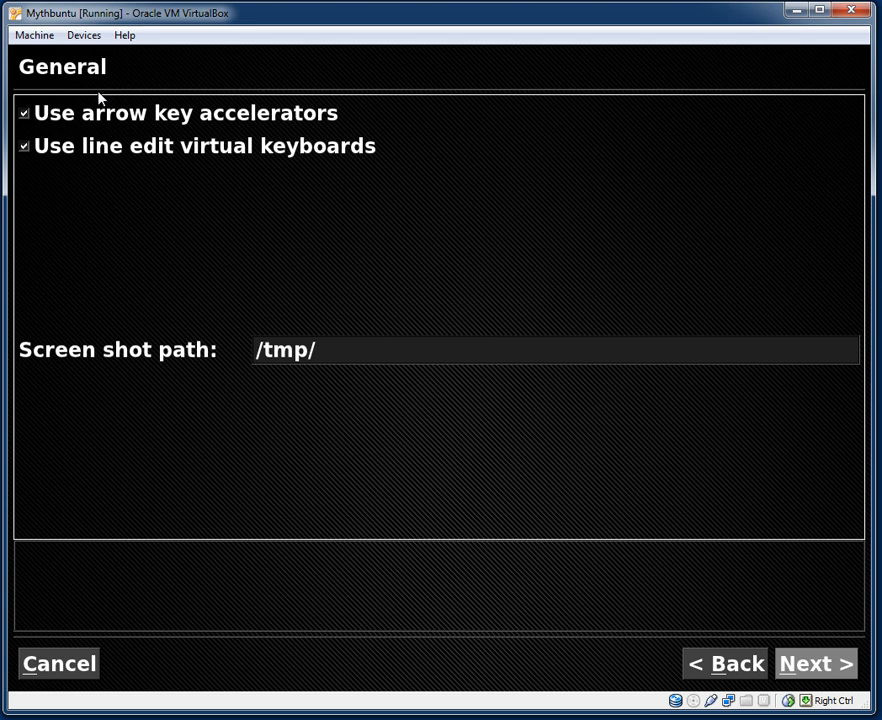
pyautogui.press('Return')
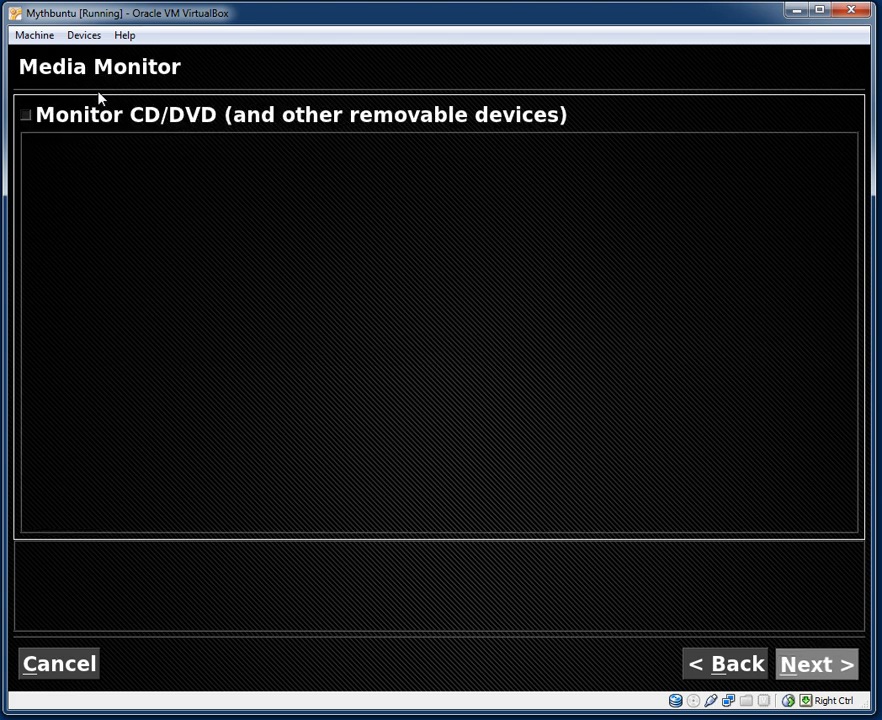
pyautogui.press('Return')
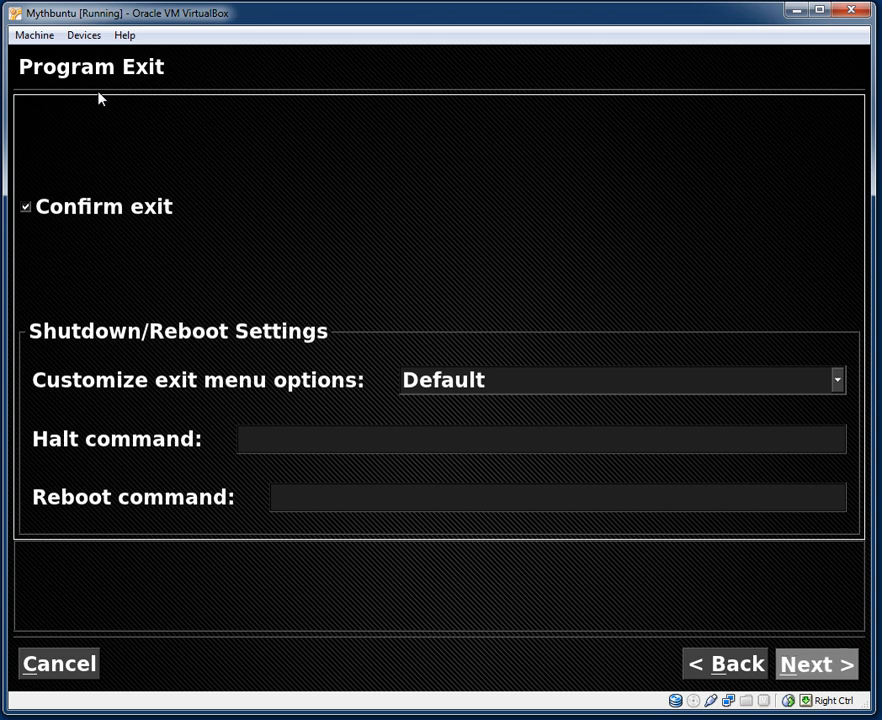
pyautogui.press('Return')
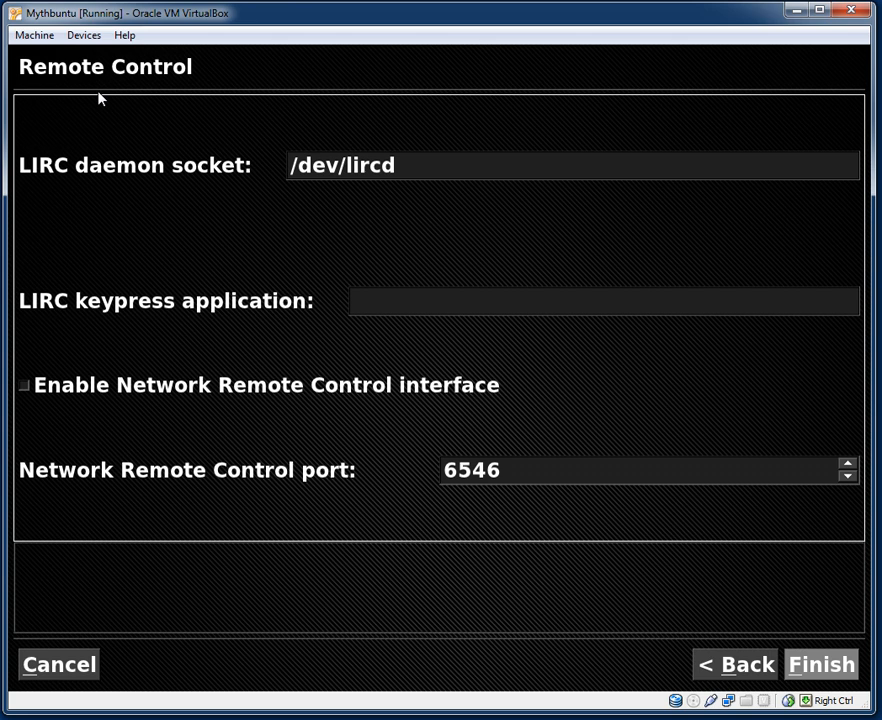
pyautogui.press('Return')
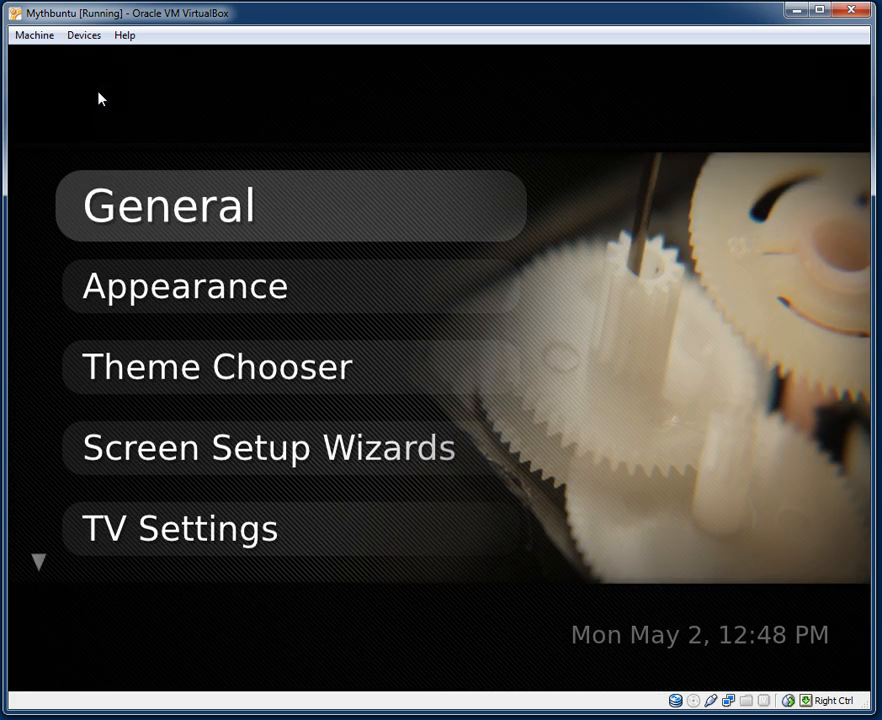
# Open Appearance and read the help for the Theme / Screen settings like GUI size, offsets and paint engine.
pyautogui.press('Down')
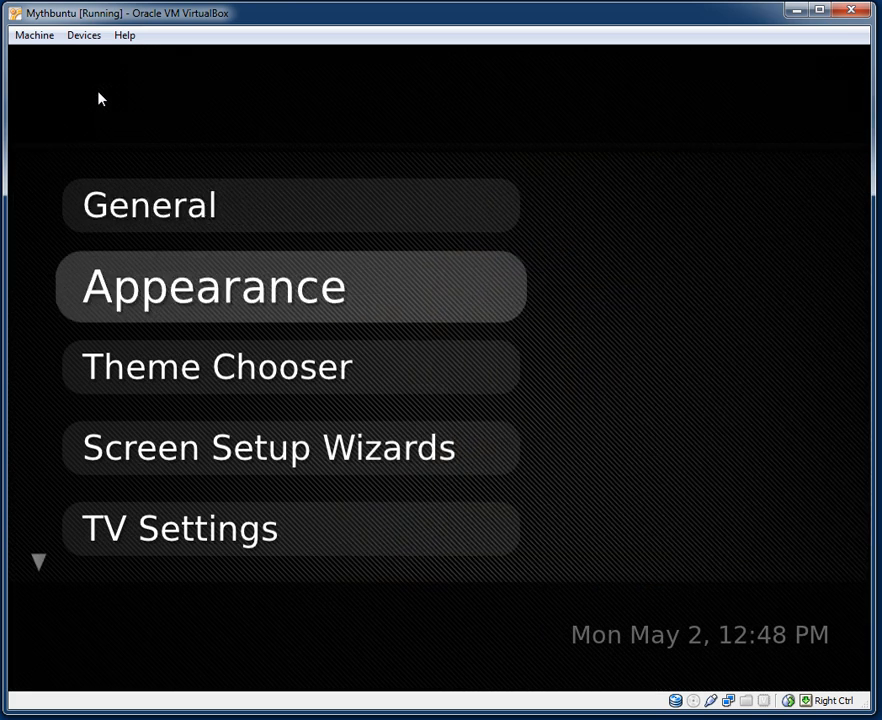
pyautogui.press('Return')
pyautogui.press('Down')
pyautogui.press('Up')
pyautogui.press('Up')
pyautogui.press('Up')
pyautogui.press('Up')
pyautogui.press('Up')
pyautogui.press('Up')
pyautogui.press('Up')
pyautogui.press('Down')
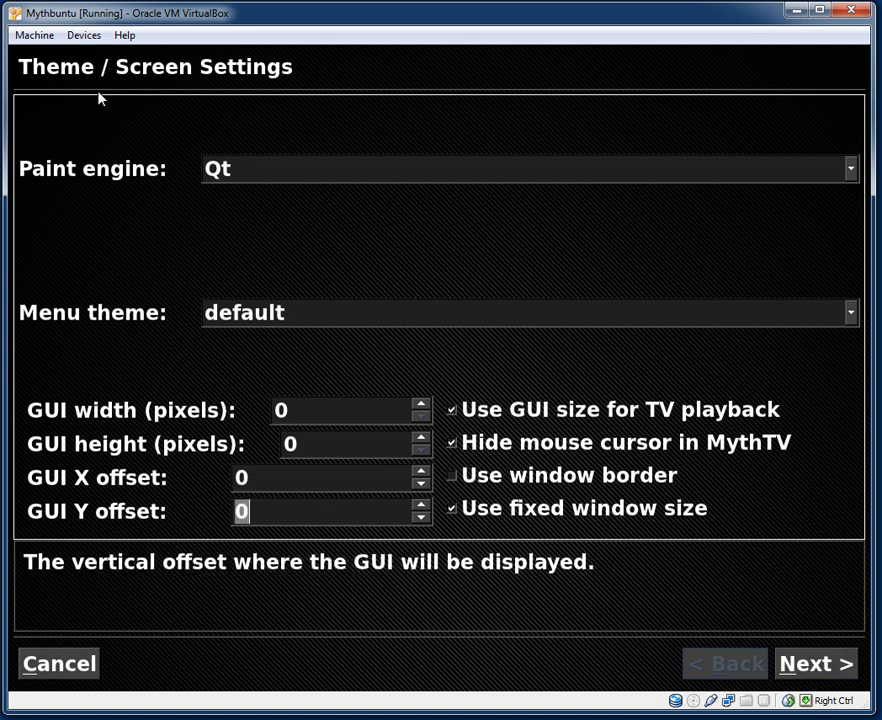
pyautogui.press('Down')
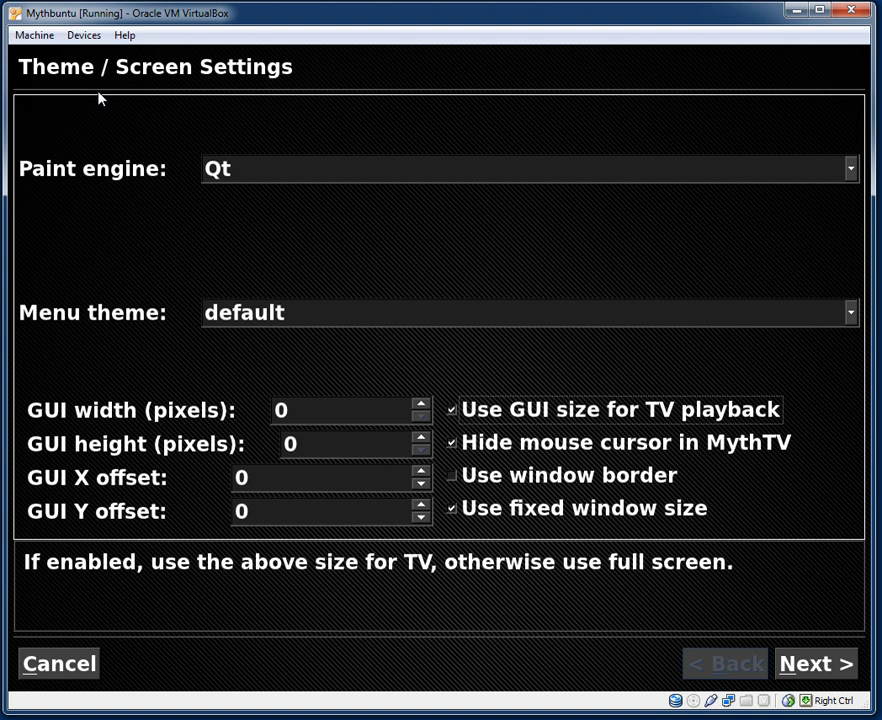
pyautogui.press('Up')
pyautogui.press('Up')
pyautogui.press('Up')
pyautogui.press('Up')
pyautogui.press('Up')
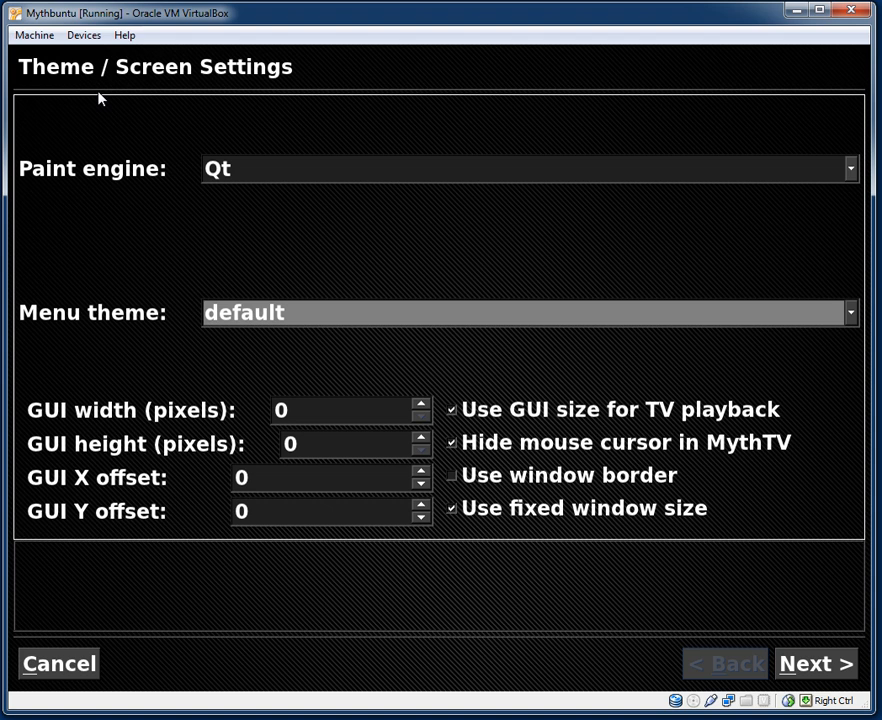
pyautogui.press('Up')
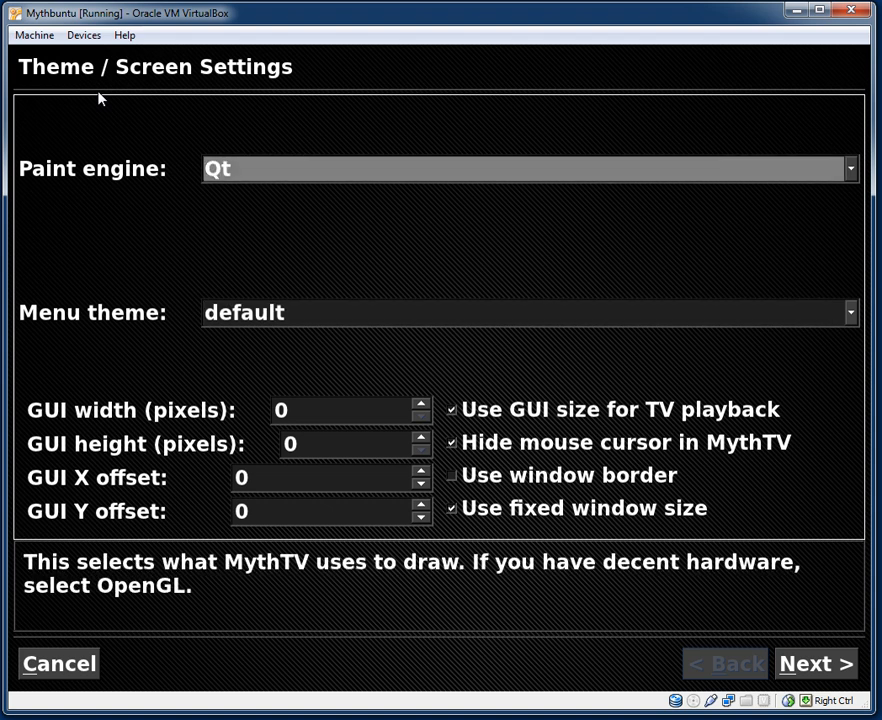
pyautogui.press('Down')
pyautogui.press('Down')
pyautogui.press('Down')
pyautogui.press('Down')
pyautogui.press('Down')
pyautogui.press('Down')
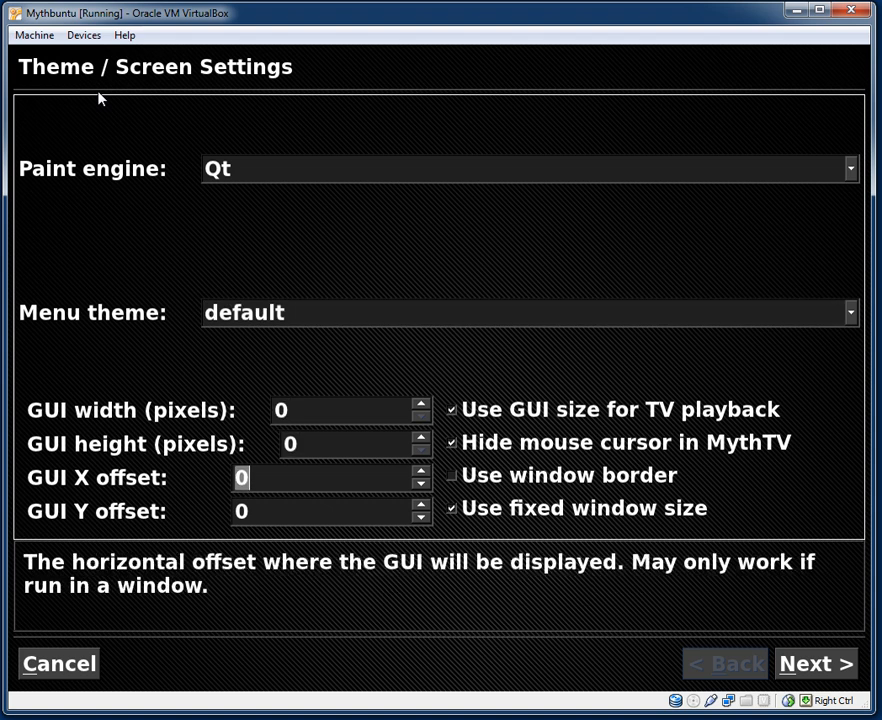
pyautogui.press('Down')
pyautogui.press('Down')
pyautogui.press('Down')
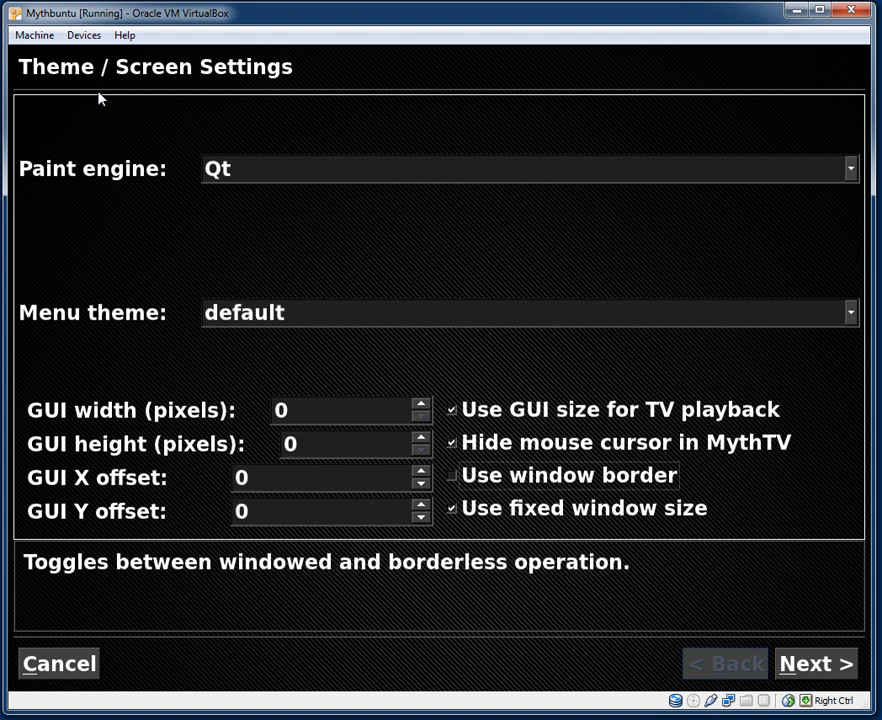
# Accept the Video Mode, Localization and LCD display pages with defaults and finish.
pyautogui.press('Return')
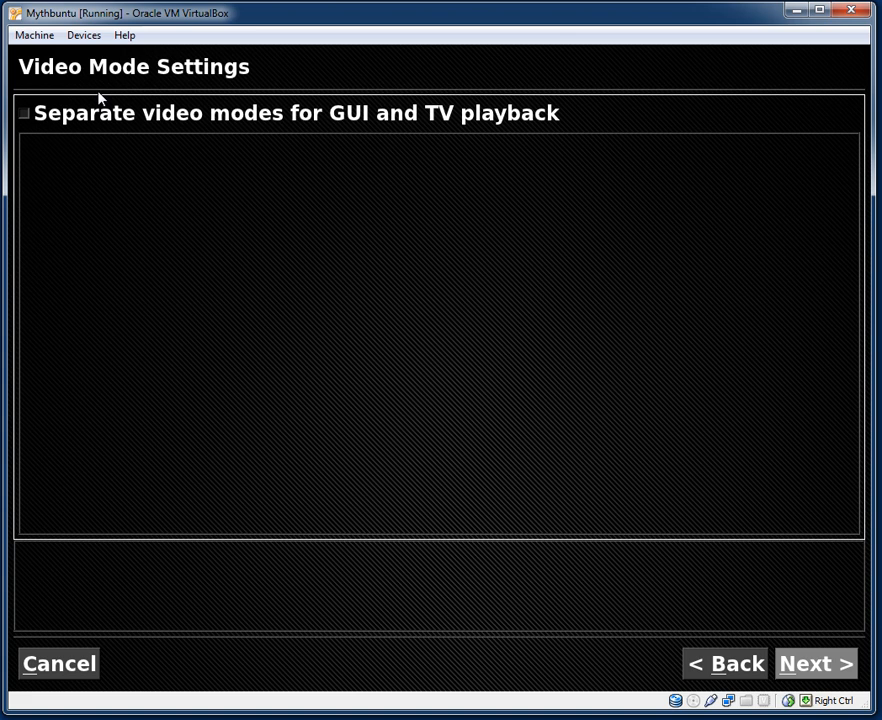
pyautogui.press('Return')
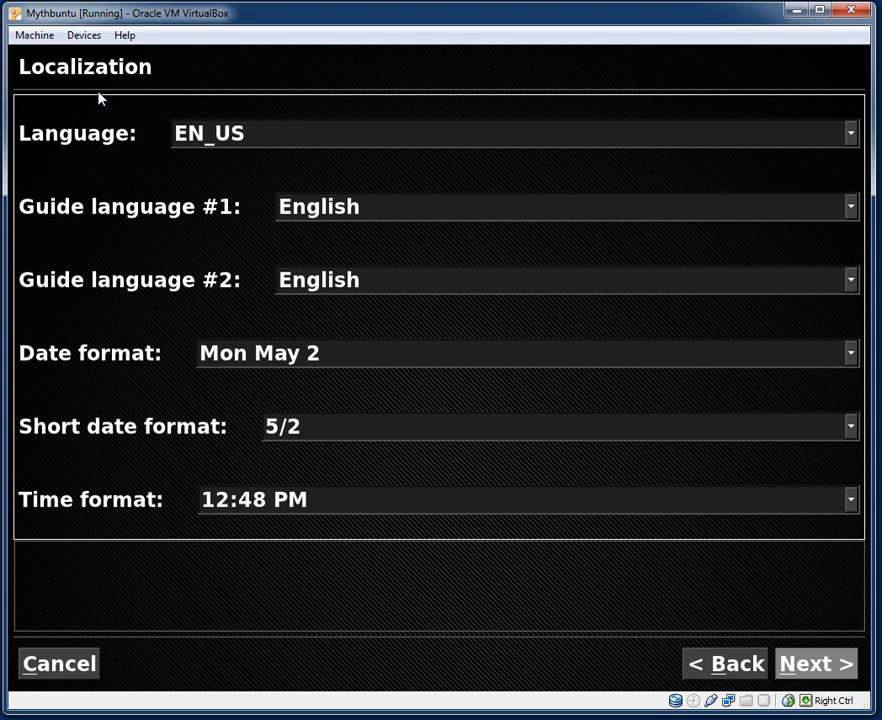
pyautogui.press('Return')
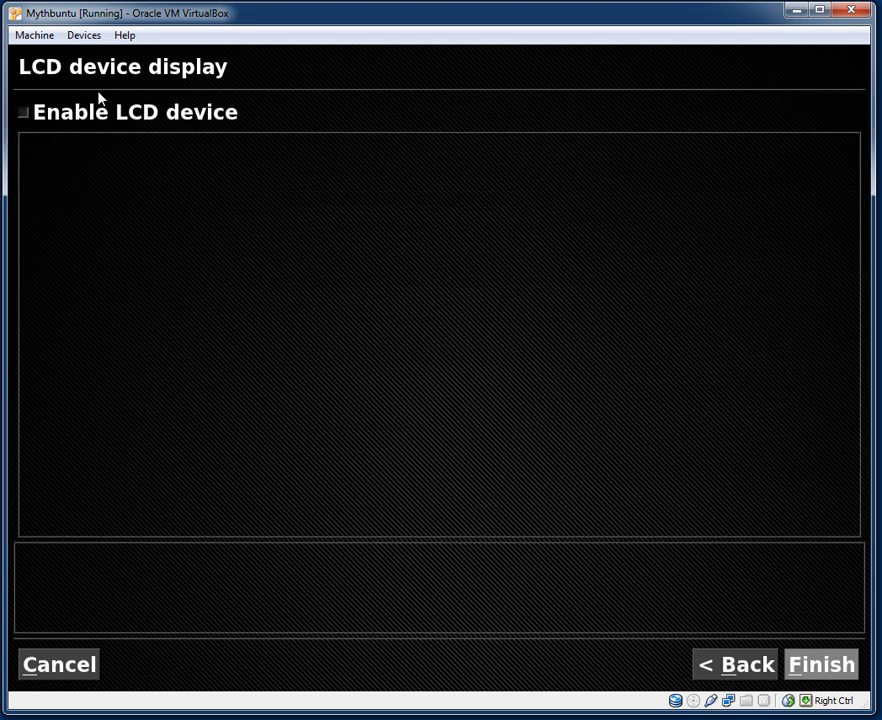
pyautogui.press('Return')
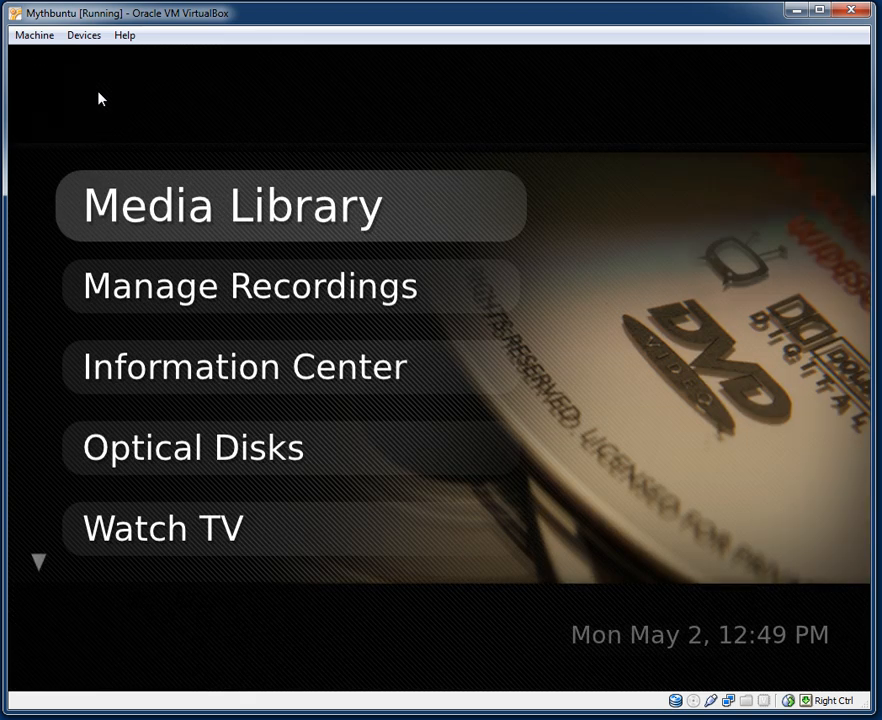
# Go into Utilities / Setup > Setup and open the Theme Chooser.
pyautogui.press('Down')
pyautogui.press('Down')
pyautogui.press('Down')
pyautogui.press('Up')
pyautogui.press('Up')
pyautogui.press('Up')
pyautogui.press('Down')
pyautogui.press('Up')
pyautogui.press('Up')
pyautogui.press('Return')
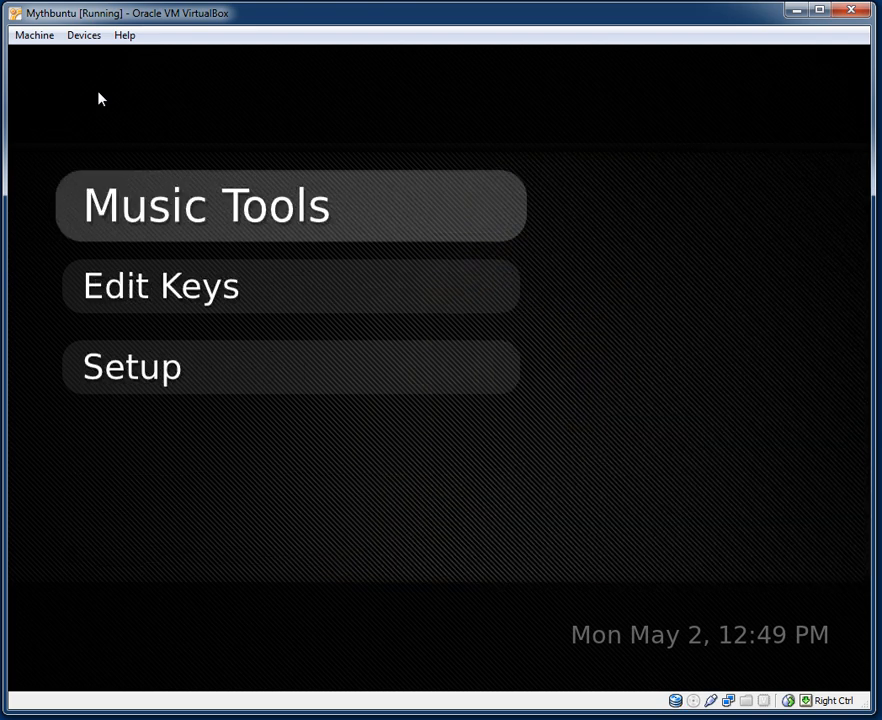
pyautogui.press('Down')
pyautogui.press('Down')
pyautogui.press('Return')
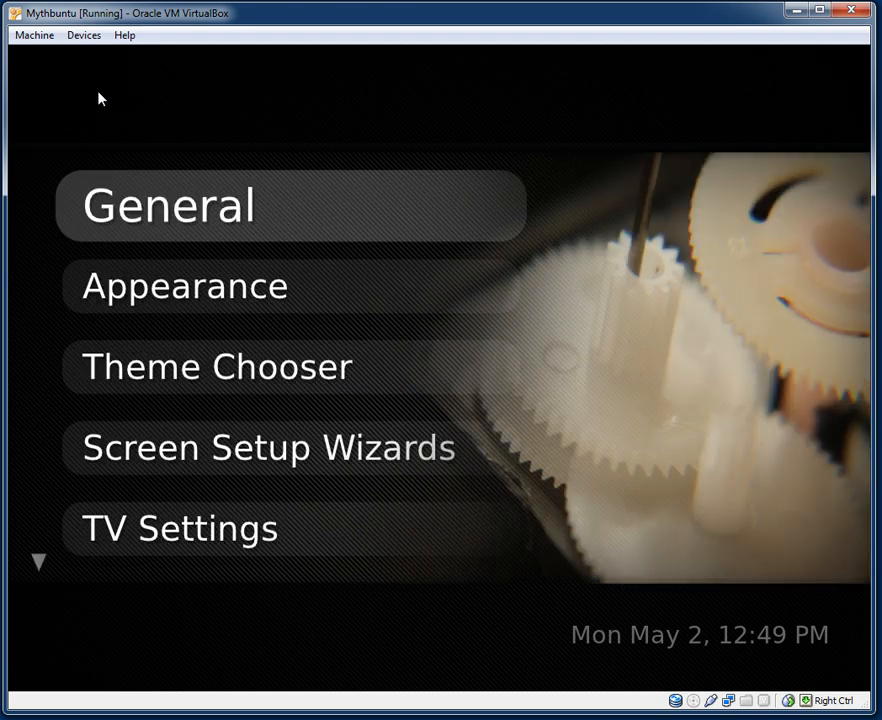
pyautogui.press('Down')
pyautogui.press('Down')
pyautogui.press('Return')
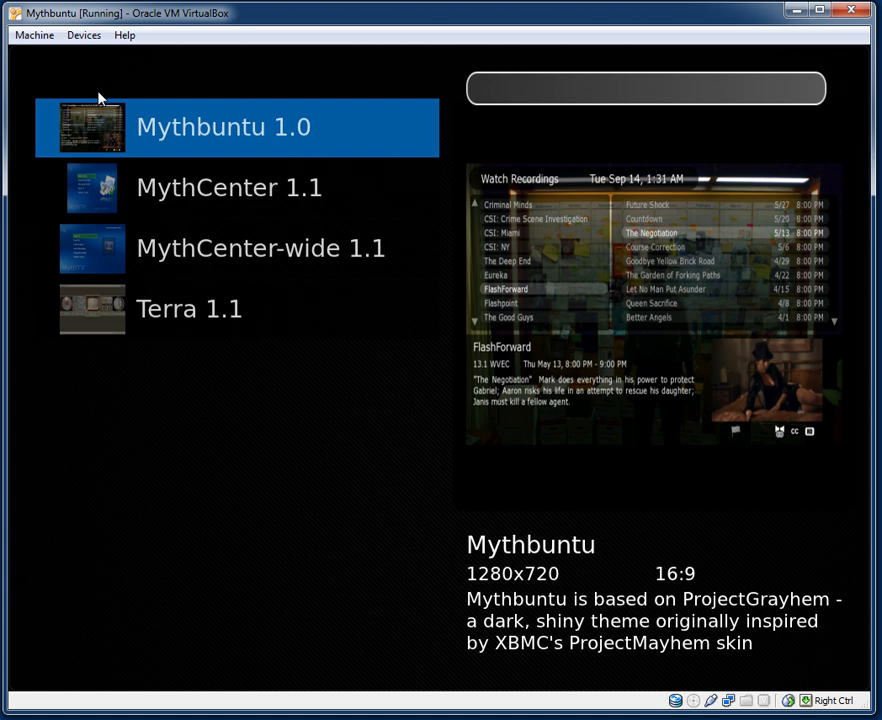
# Preview MythCenter 1.1, MythCenter-wide 1.1 and Terra 1.1, then leave the chooser on MythCenter-wide.
pyautogui.press('Down')
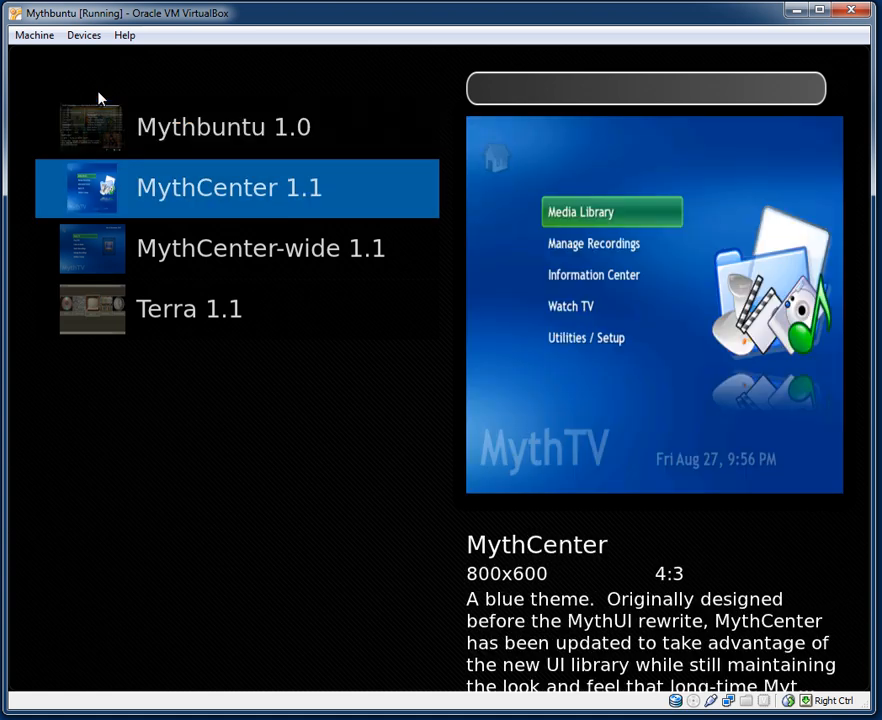
pyautogui.press('Down')
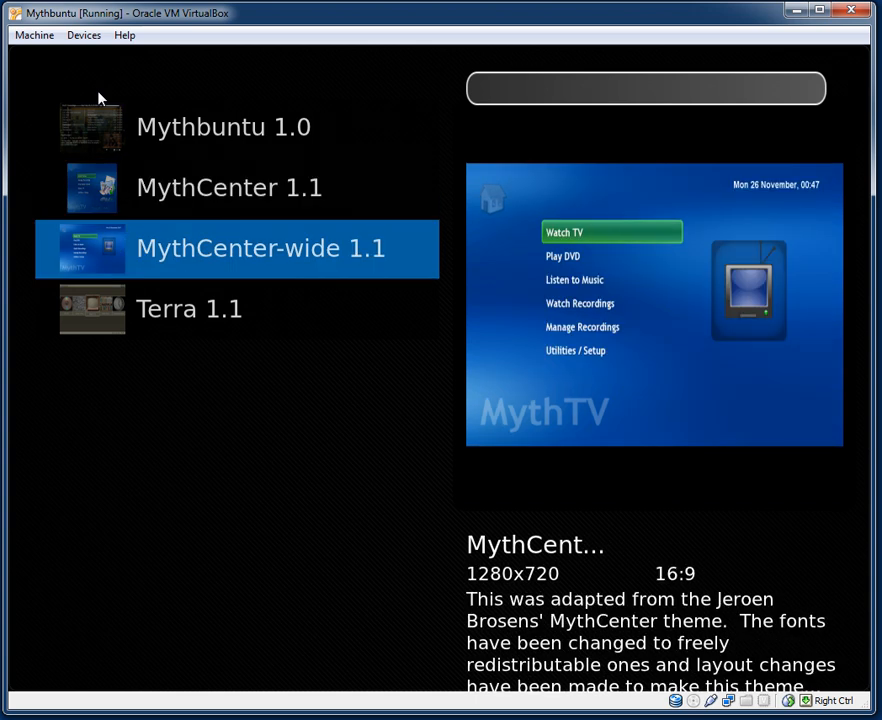
pyautogui.press('Down')
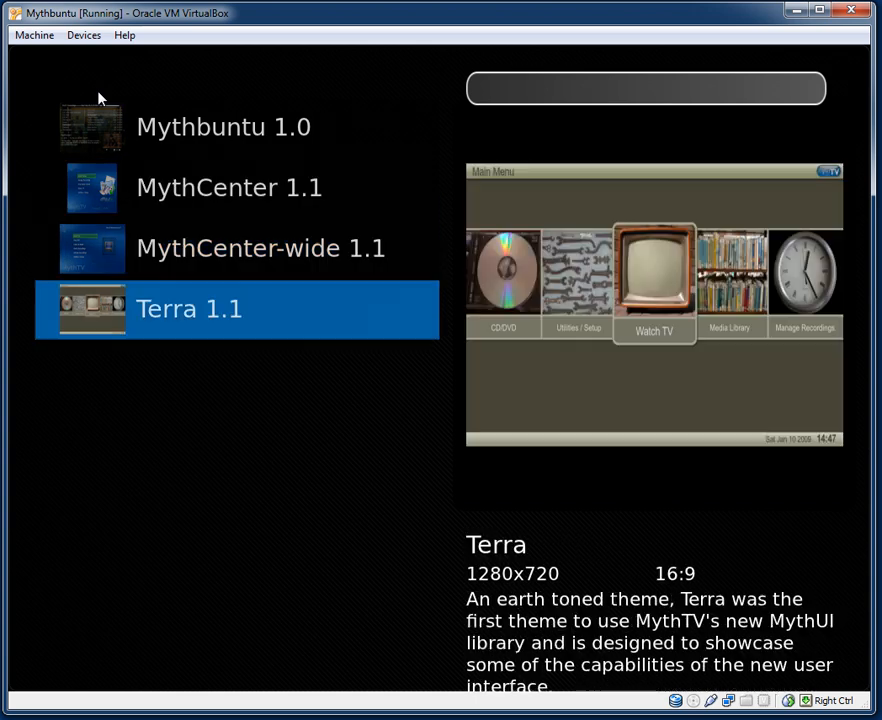
pyautogui.press('Up')
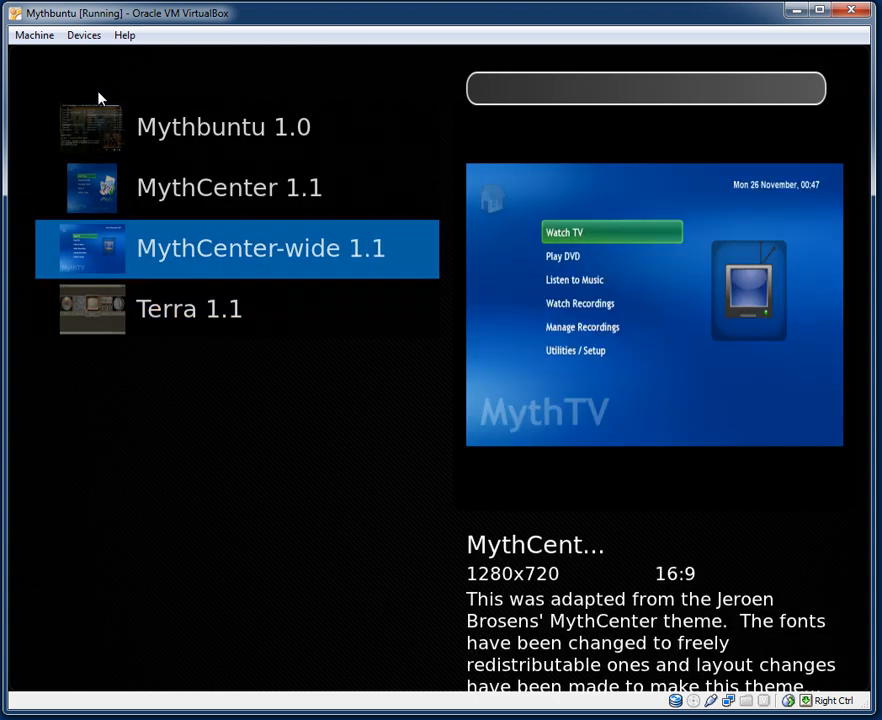
pyautogui.press('Return')
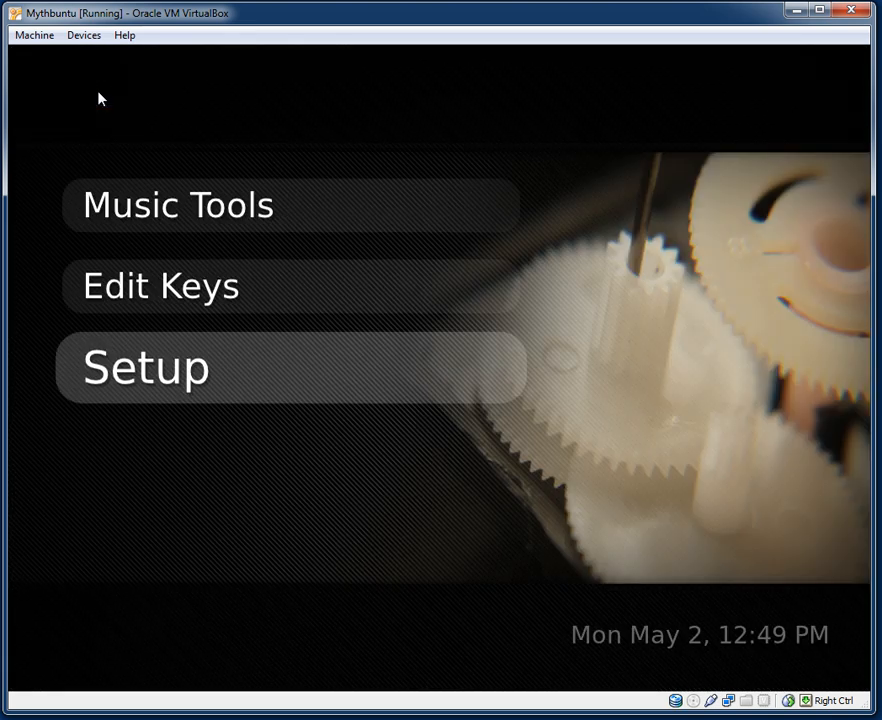
# Browse the main menu and enter Utilities / Setup.
pyautogui.press('Down')
pyautogui.press('Up')
pyautogui.press('Down')
pyautogui.press('Up')
pyautogui.press('Down')
pyautogui.press('Down')
pyautogui.press('Down')
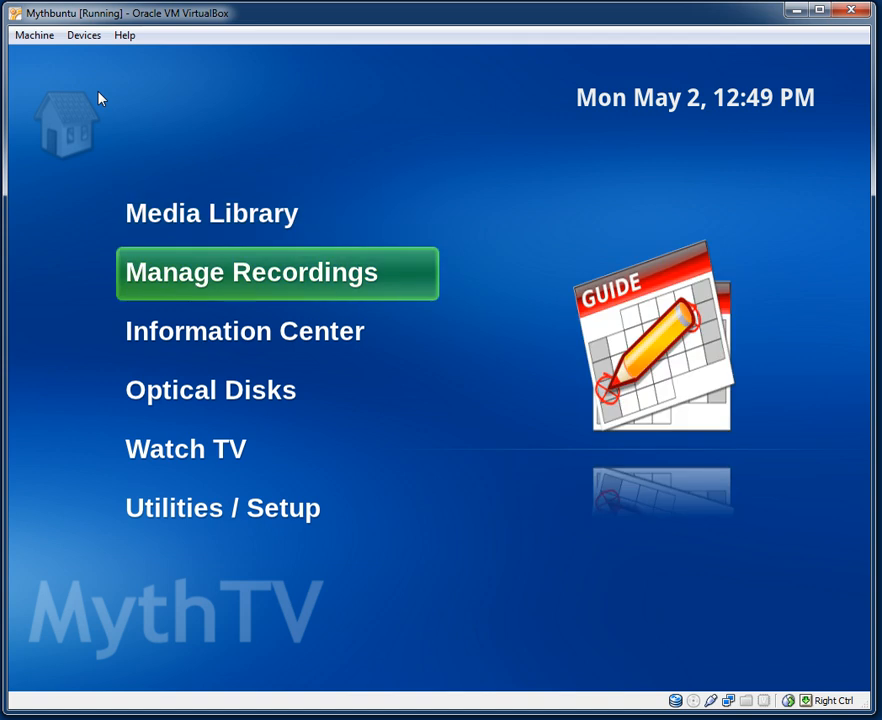
pyautogui.press('Down')
pyautogui.press('Down')
pyautogui.press('Up')
pyautogui.press('Up')
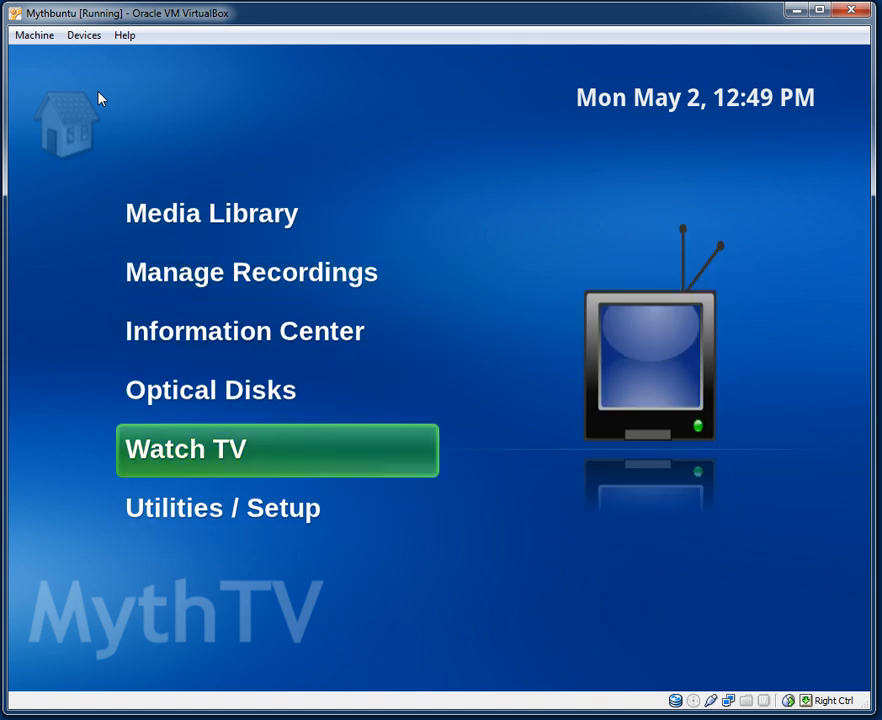
pyautogui.press('Down')
pyautogui.press('Down')
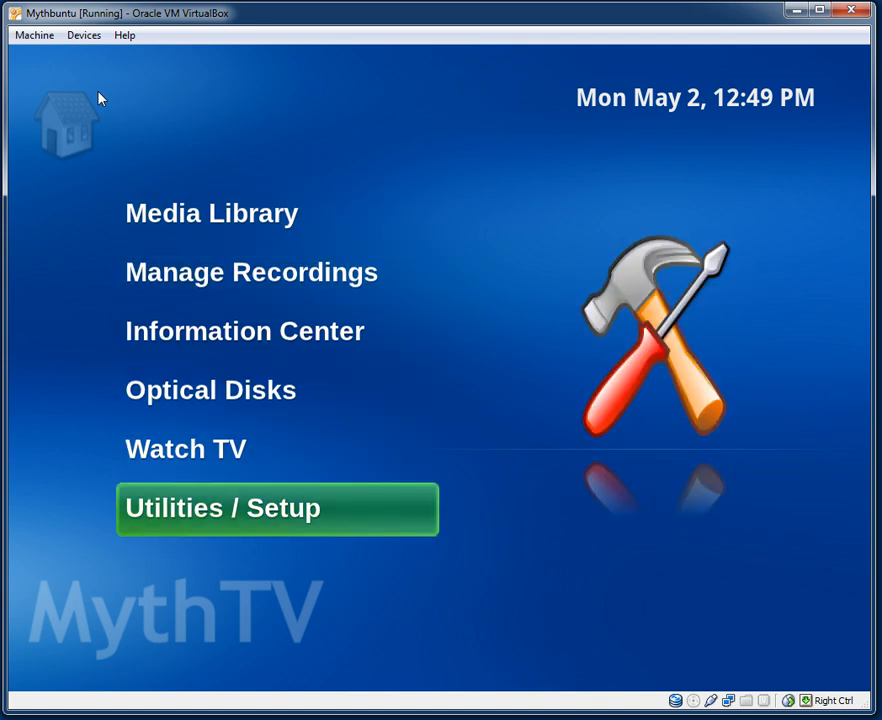
pyautogui.press('Return')
# Open Setup > Screen Setup Wizards and close the Appearance Wizard without changes.
pyautogui.press('Up')
pyautogui.press('Return')
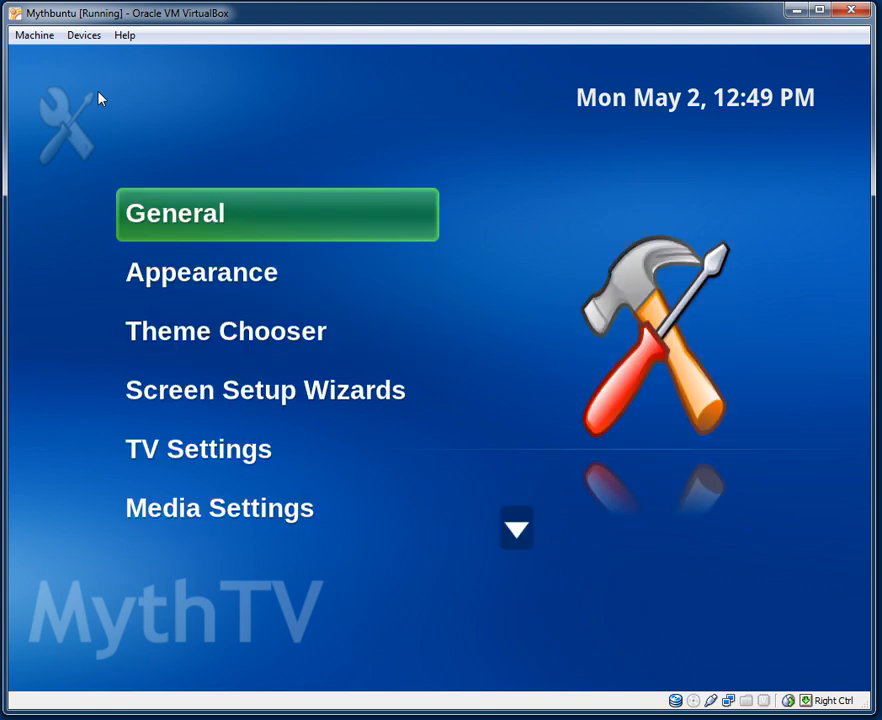
pyautogui.press('Down')
pyautogui.press('Down')
pyautogui.press('Down')
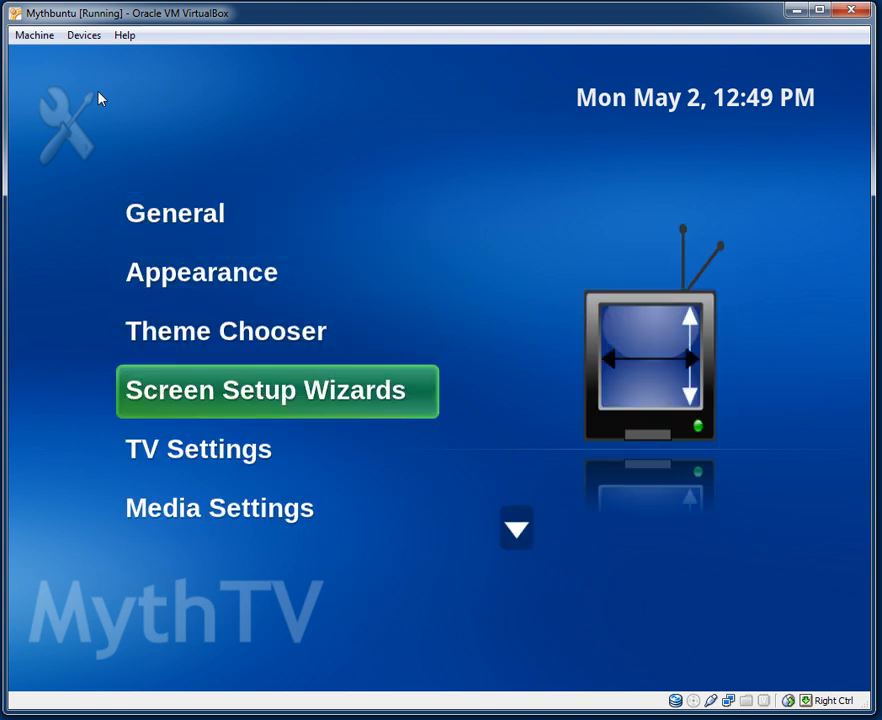
pyautogui.press('Return')
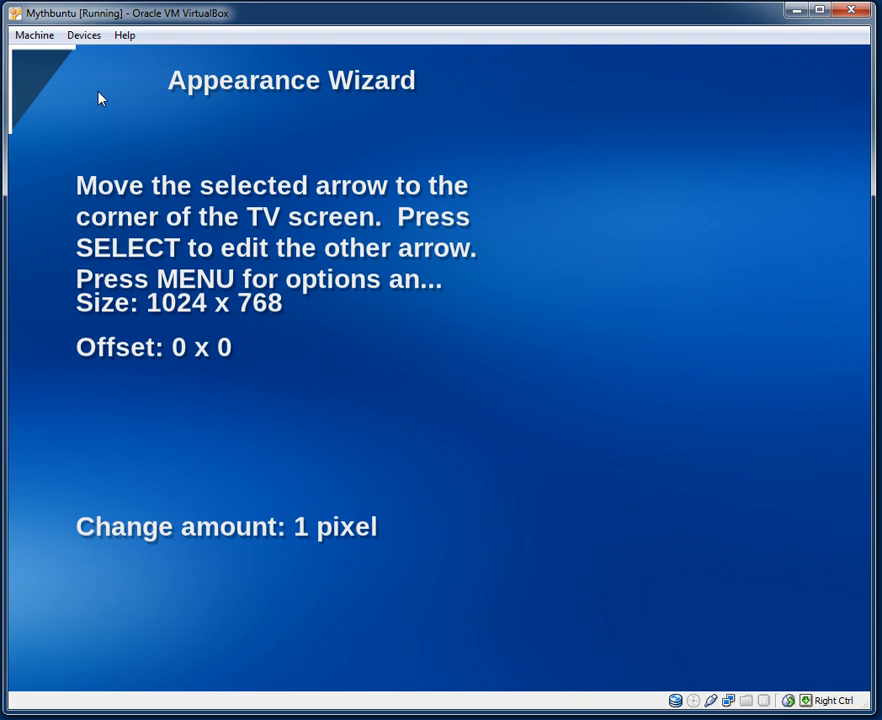
pyautogui.press('Escape')
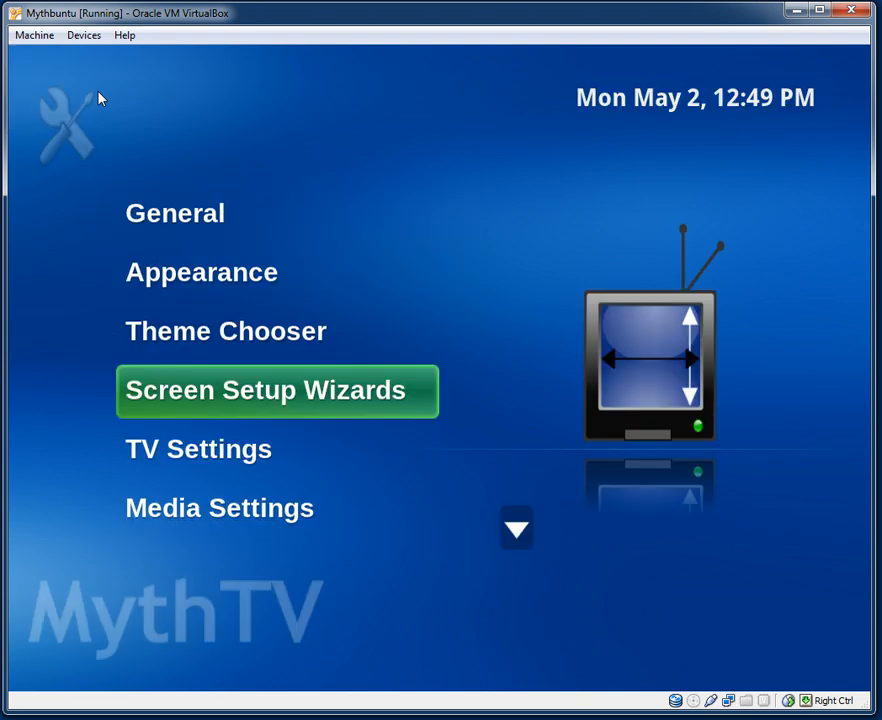
# View TV Settings > General (Basic), then scroll the TV Settings list down to Recording Profiles and back to General.
pyautogui.press('Down')
pyautogui.press('Return')
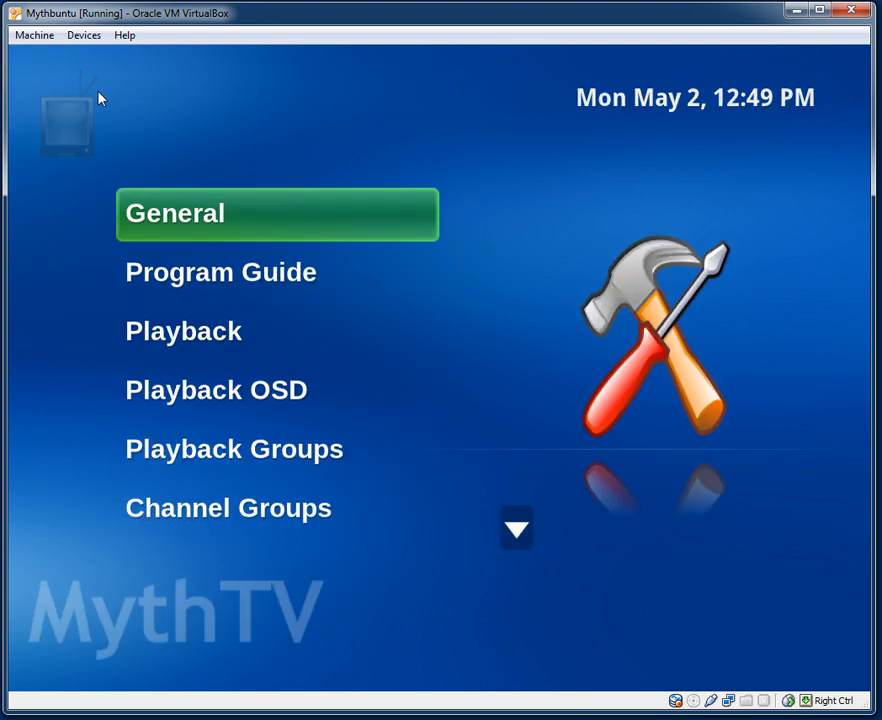
pyautogui.press('Return')
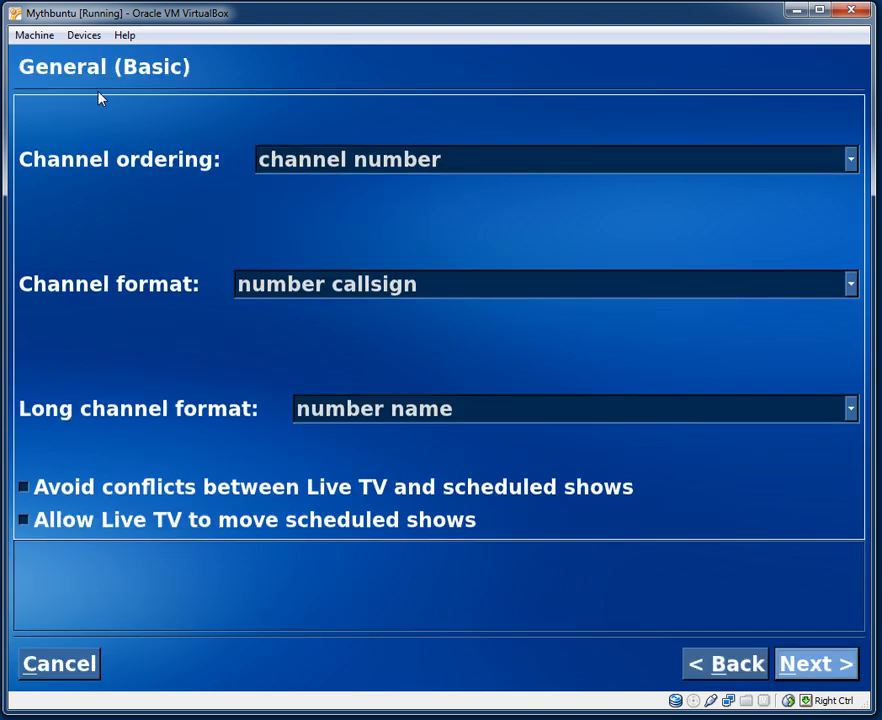
pyautogui.press('Escape')
pyautogui.press('Down')
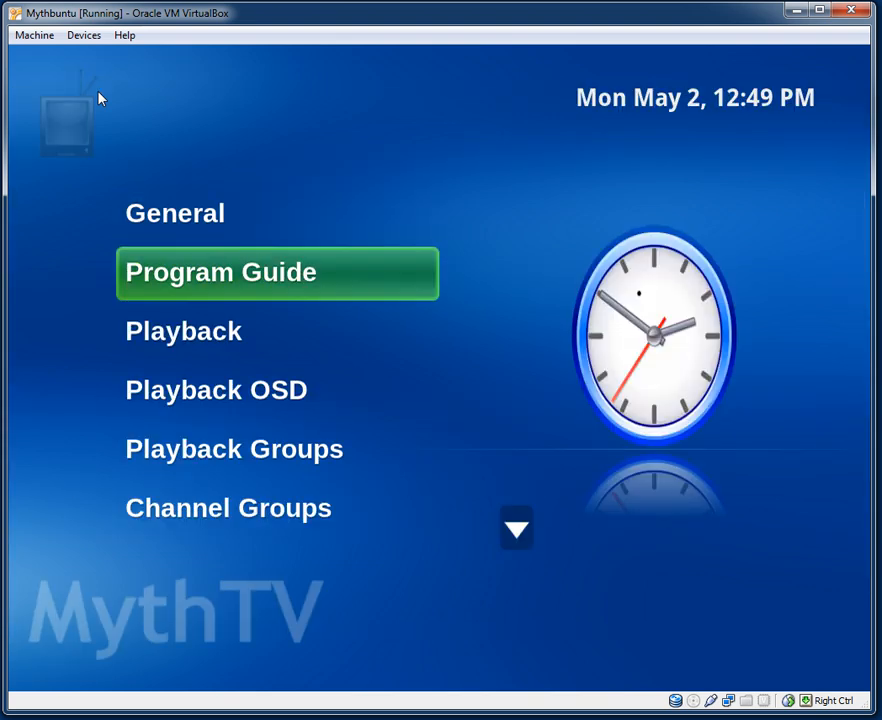
pyautogui.press('Down')
pyautogui.press('Down')
pyautogui.press('Down')
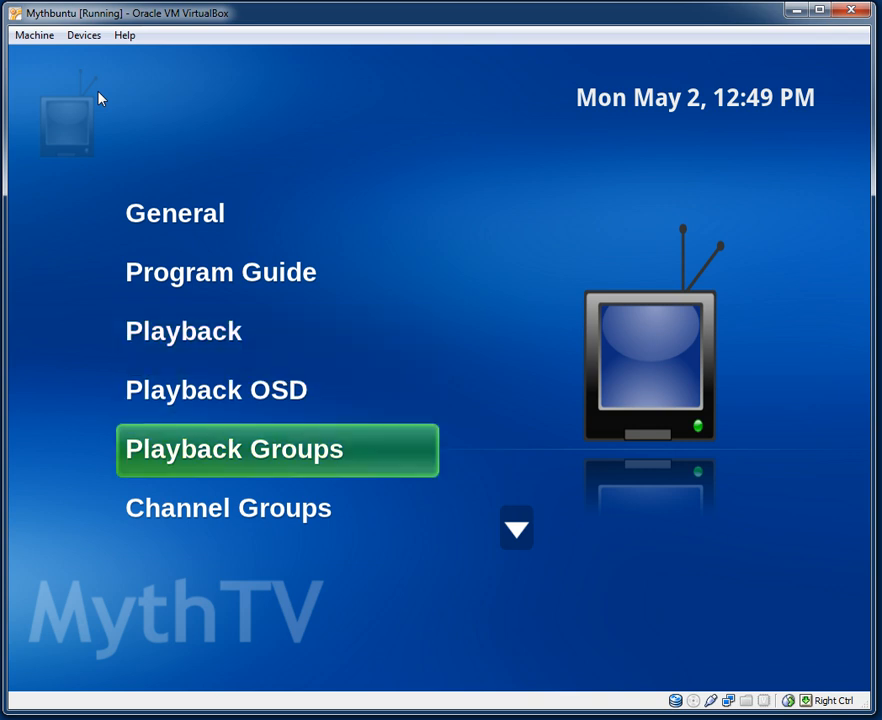
pyautogui.press('Down')
pyautogui.press('Down')
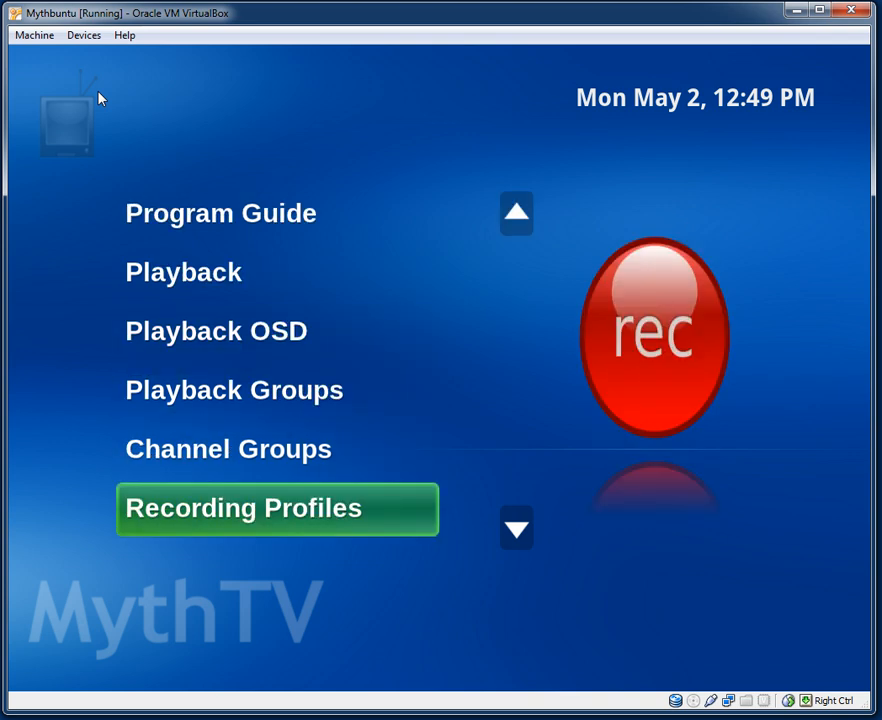
pyautogui.press('Down')
pyautogui.press('Down')
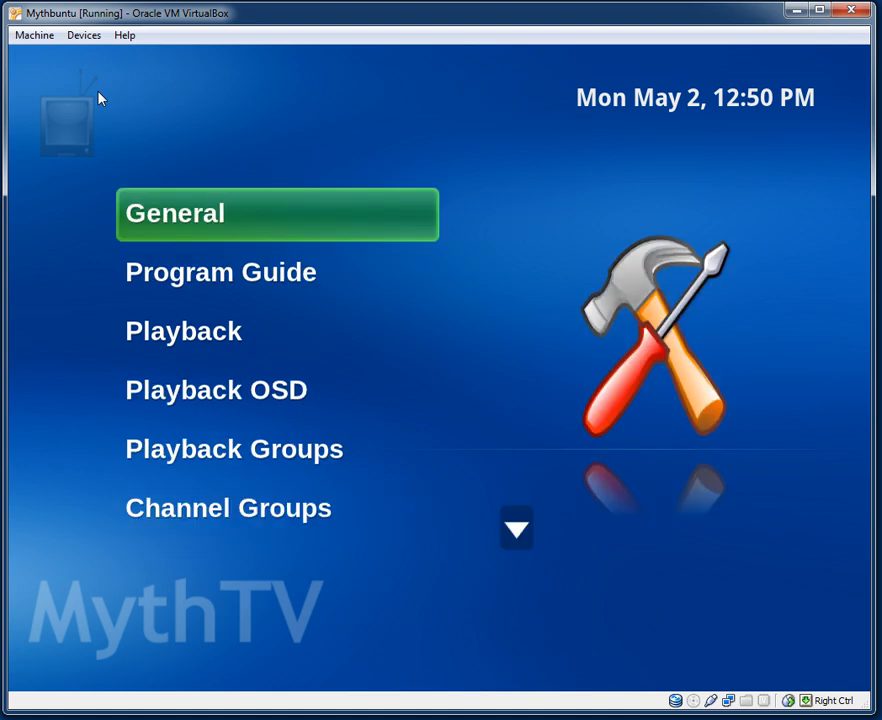
# Go into Media Settings > Music Settings and view the General and Player settings pages.
pyautogui.press('Escape')
pyautogui.press('Down')
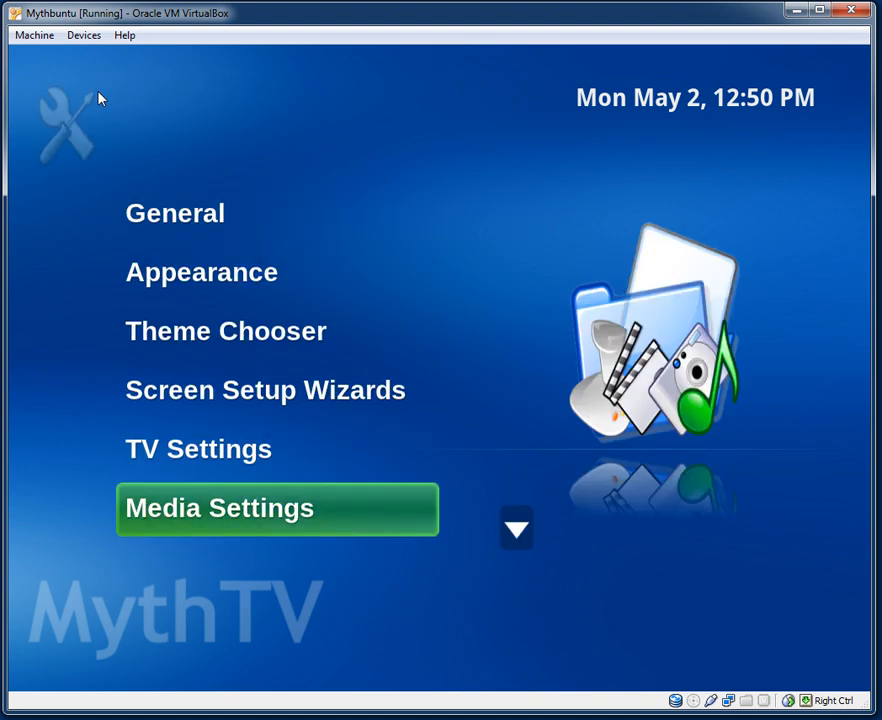
pyautogui.press('Return')
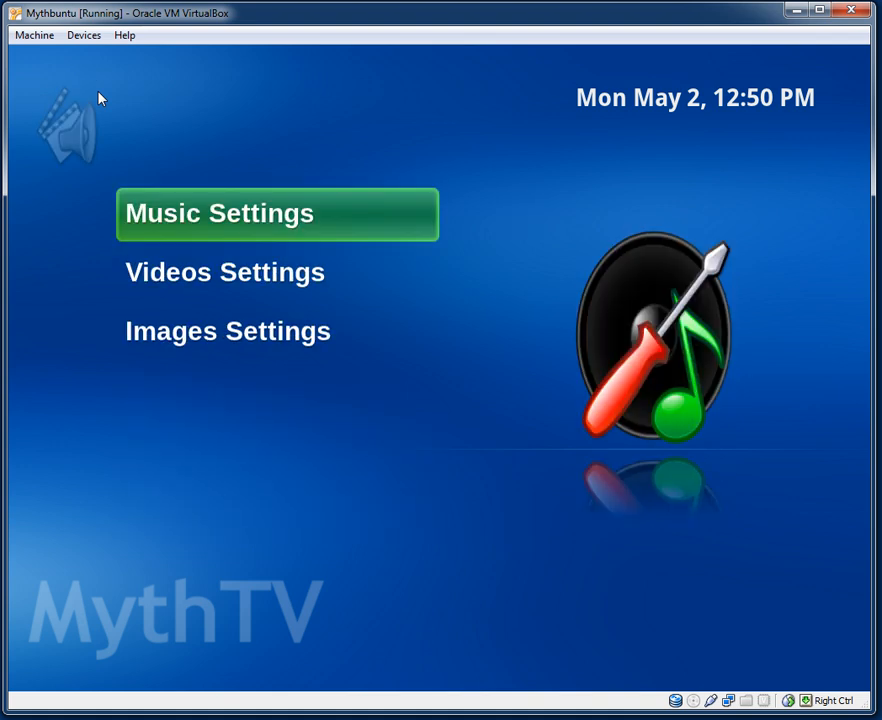
pyautogui.press('Return')
pyautogui.press('Return')
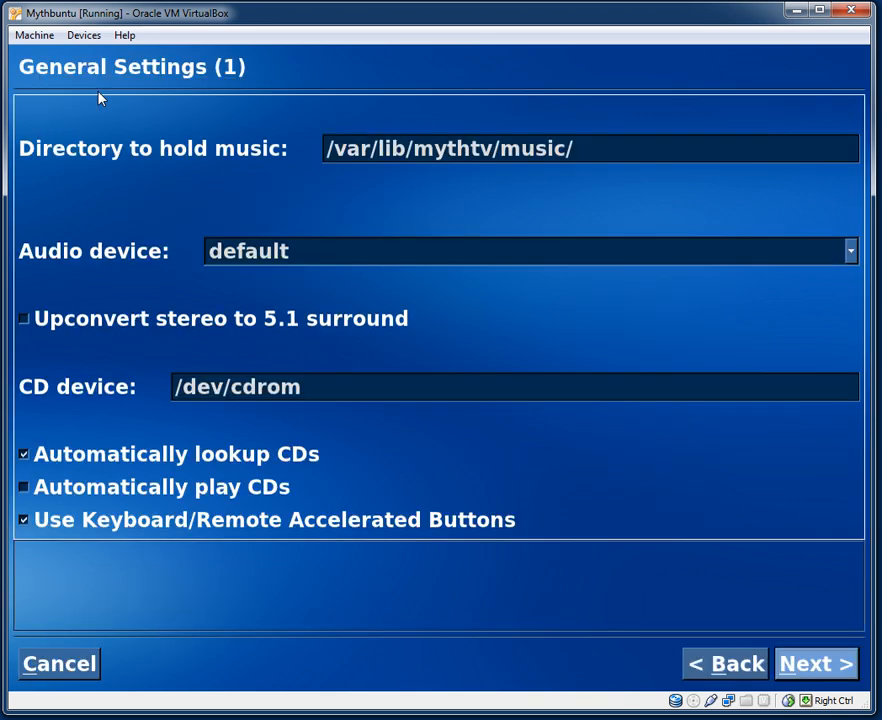
pyautogui.press('Escape')
pyautogui.press('Down')
# View the CD Ripper settings, then the Videos and MythGallery image settings pages.
pyautogui.press('Return')
pyautogui.press('Escape')
pyautogui.press('Down')
pyautogui.press('Return')
pyautogui.press('Escape')
pyautogui.press('Escape')
pyautogui.press('Down')
pyautogui.press('Return')
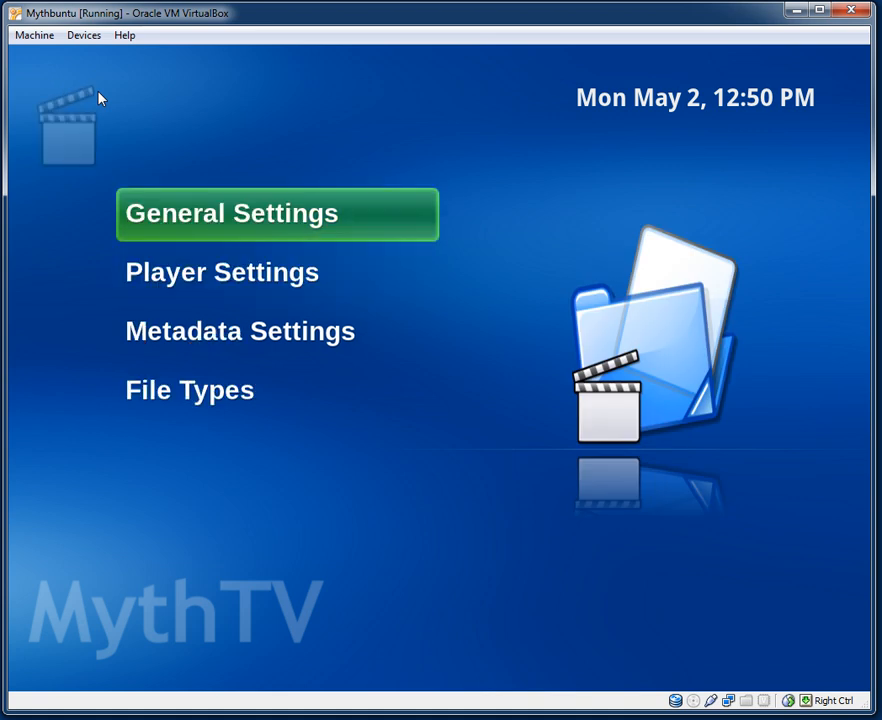
pyautogui.press('Escape')
pyautogui.press('Down')
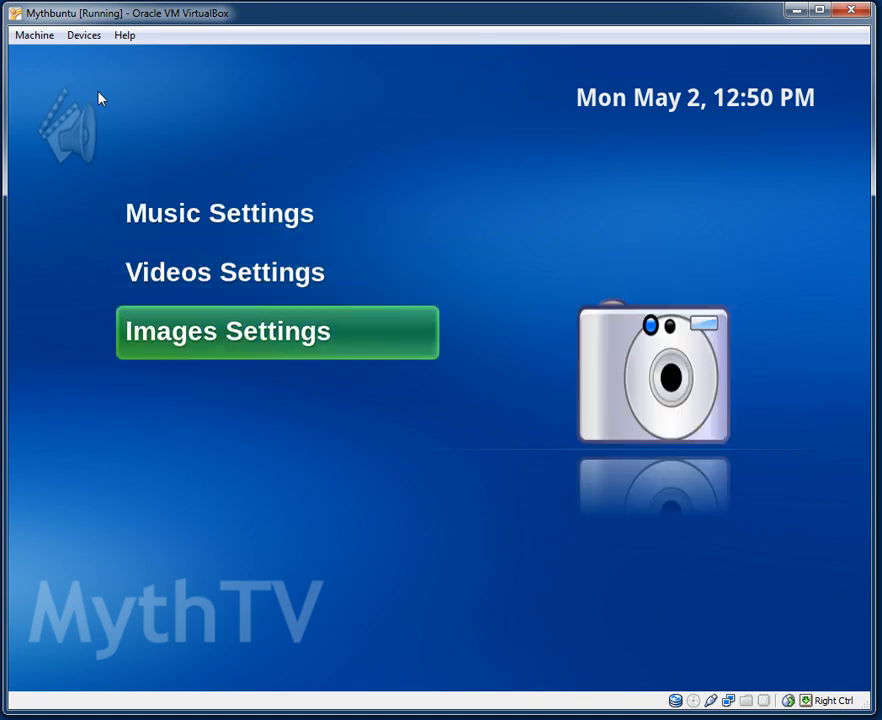
pyautogui.press('Return')
pyautogui.press('Escape')
pyautogui.press('Escape')
# Open Info Center Settings and view the weather settings.
pyautogui.press('Down')
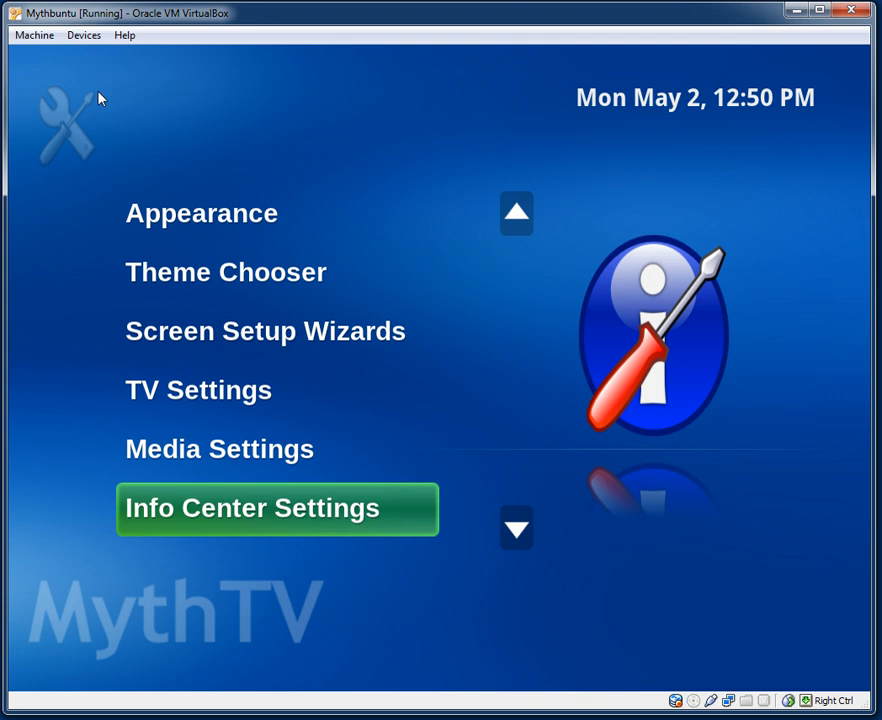
pyautogui.press('Up')
pyautogui.press('Down')
pyautogui.press('Up')
pyautogui.press('Down')
pyautogui.press('Up')
pyautogui.press('Down')
pyautogui.press('Return')
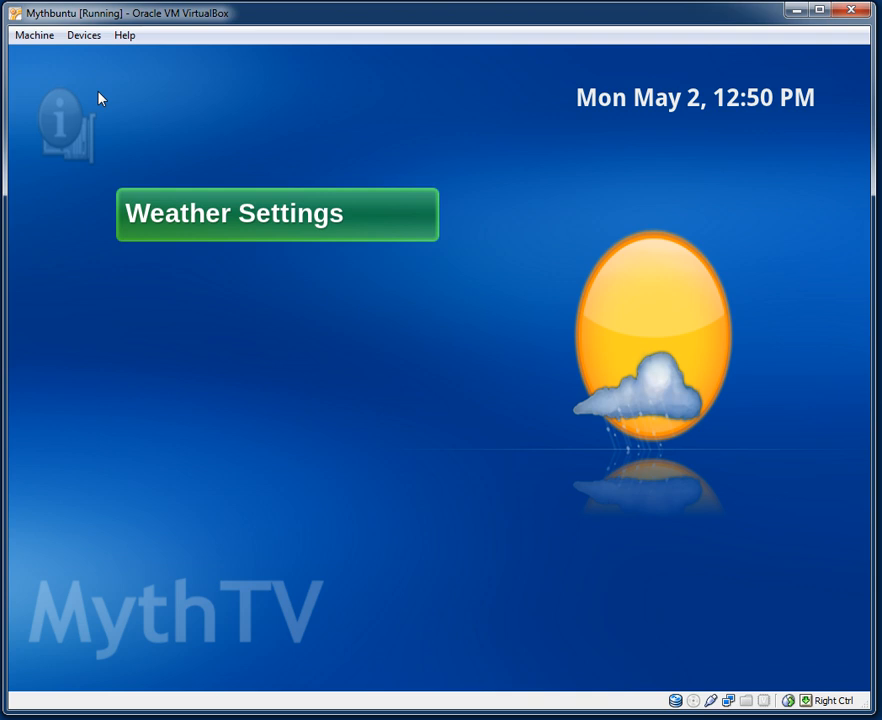
pyautogui.press('Escape')
# Back out through Setup and Utilities to the MythTV main menu.
pyautogui.press('Down')
pyautogui.press('Down')
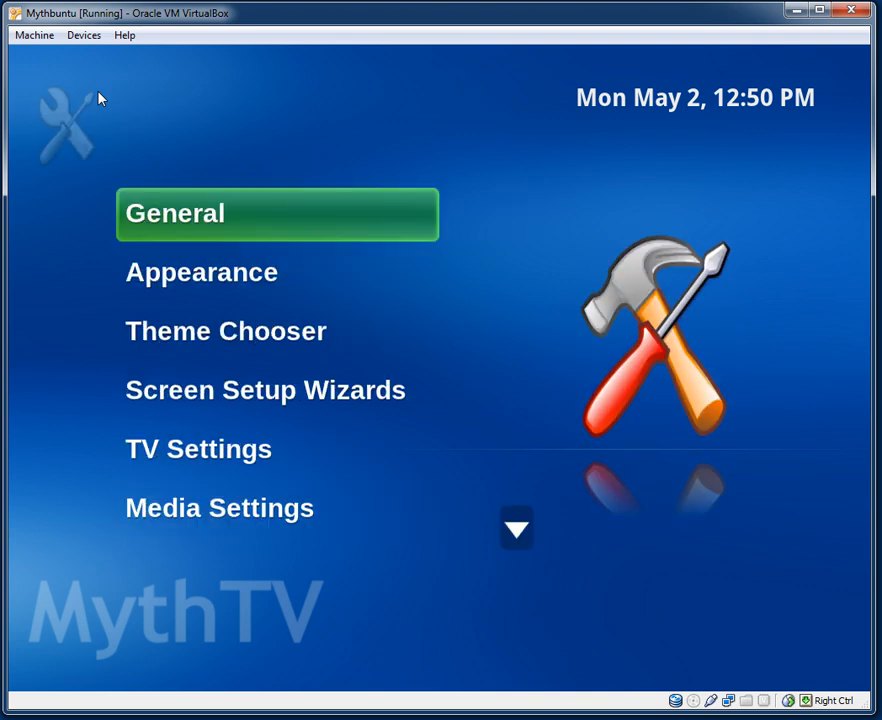
pyautogui.press('Escape')
pyautogui.press('Escape')
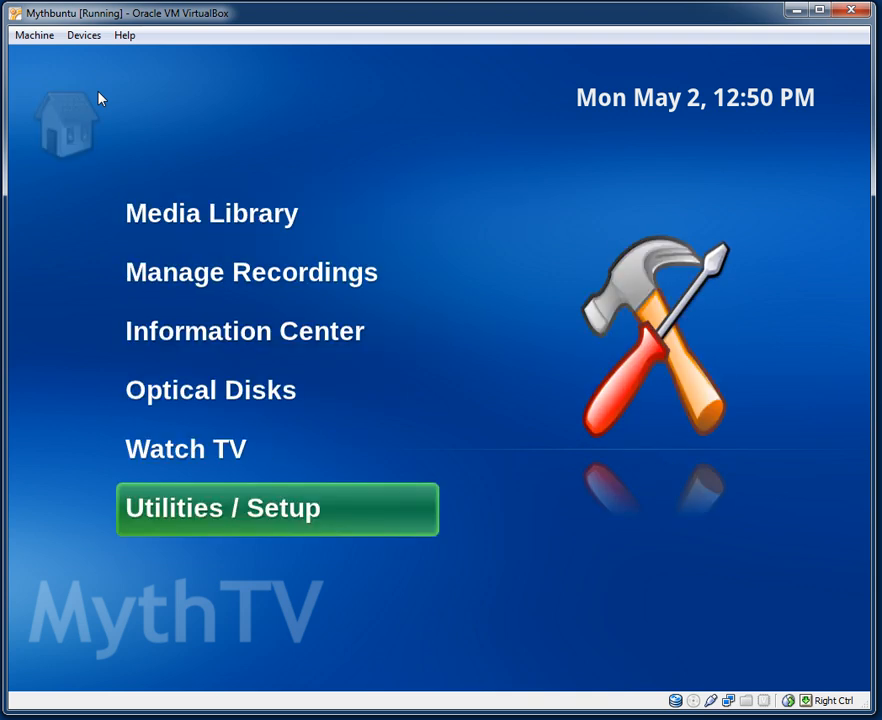
pyautogui.press('Down')
pyautogui.press('Up')
pyautogui.press('Down')
pyautogui.press('Escape')
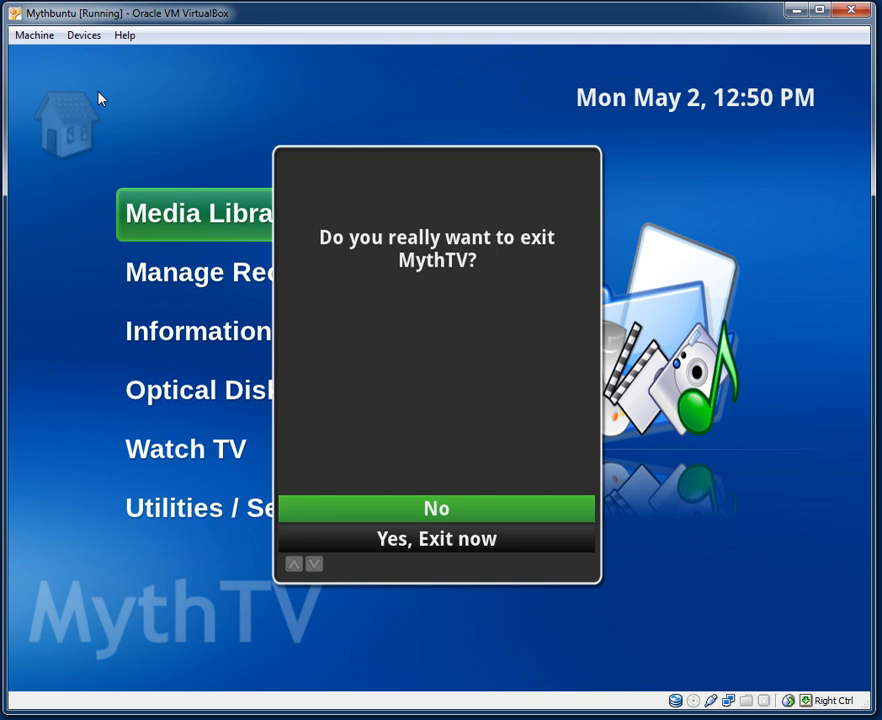
# Choose the option to exit MythTV and confirm it.
pyautogui.press('Down')
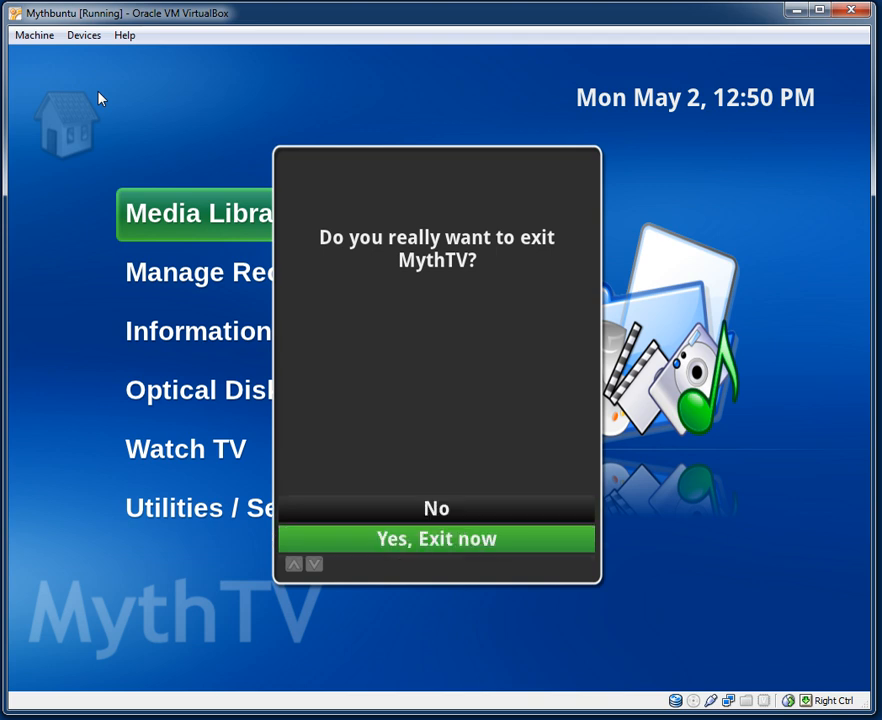
pyautogui.press('Return')
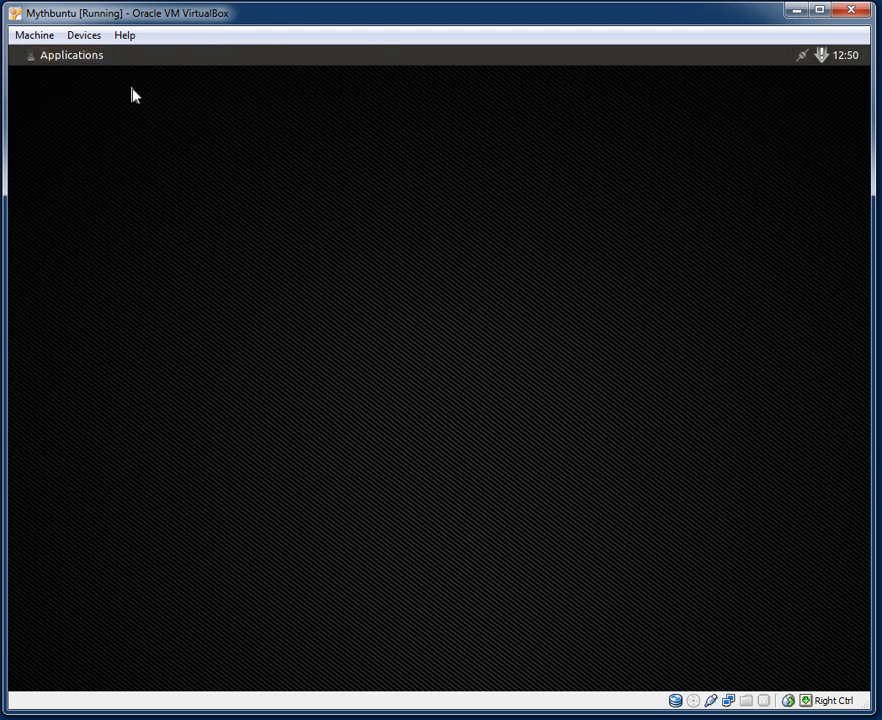
# Open the Applications menu and view the Settings, Accessories, Multimedia, System and Network submenus.
pyautogui.click(96, 58)
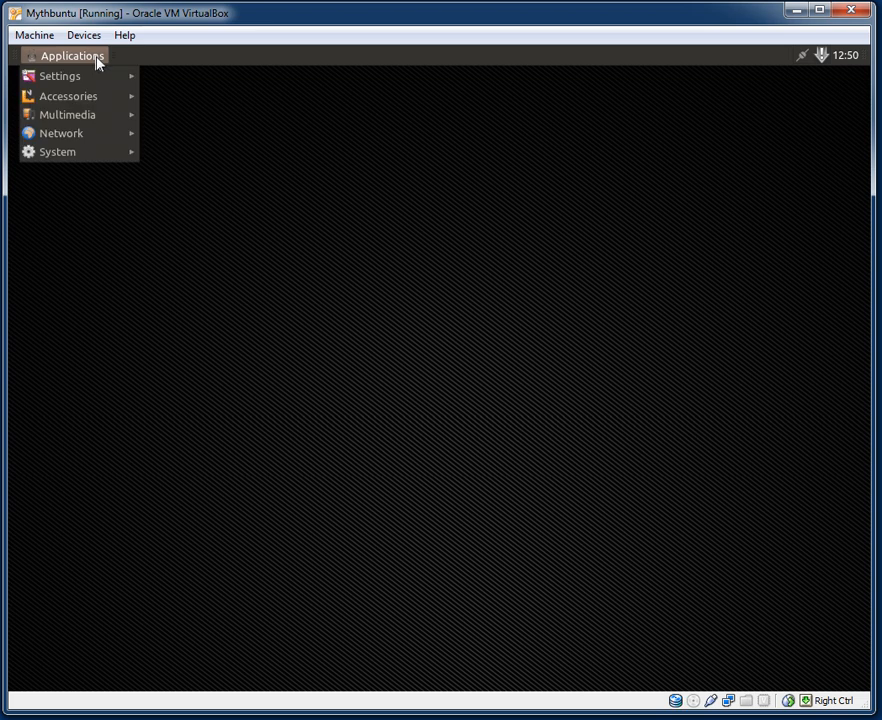
pyautogui.moveTo(91, 84)
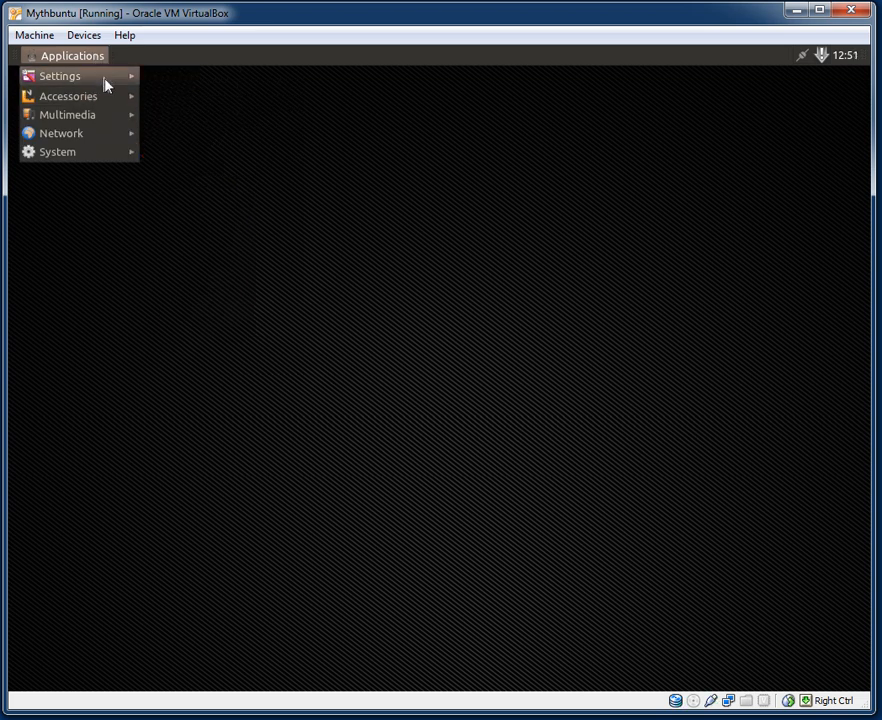
pyautogui.moveTo(106, 84)
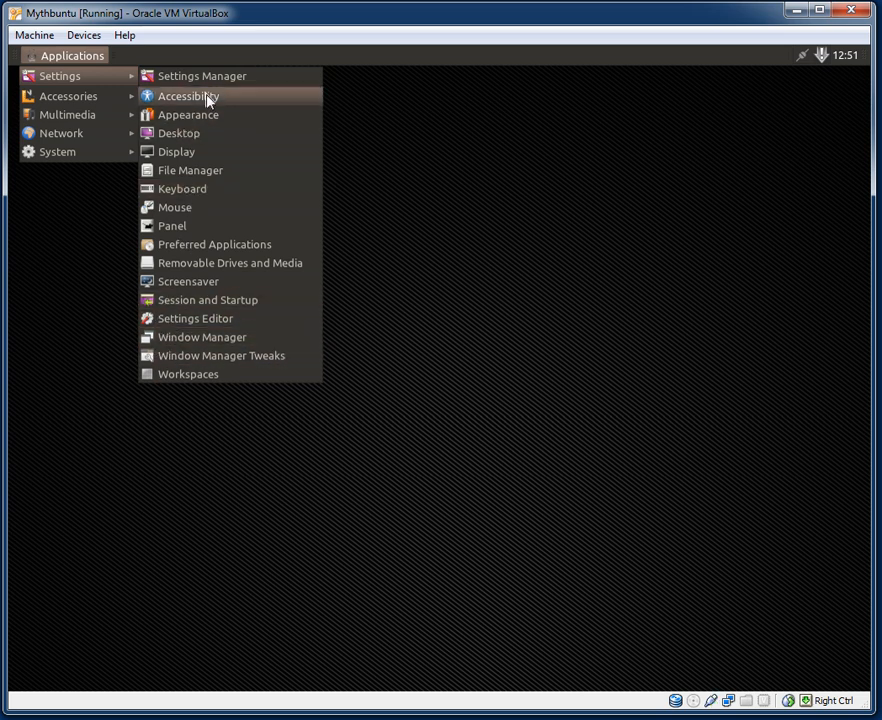
pyautogui.moveTo(83, 105)
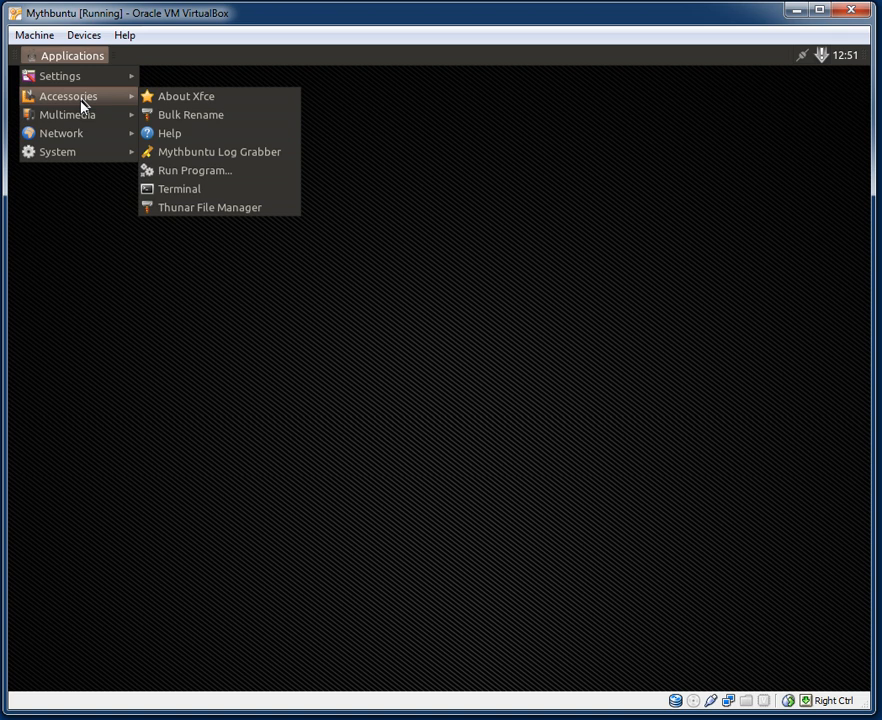
pyautogui.moveTo(91, 127)
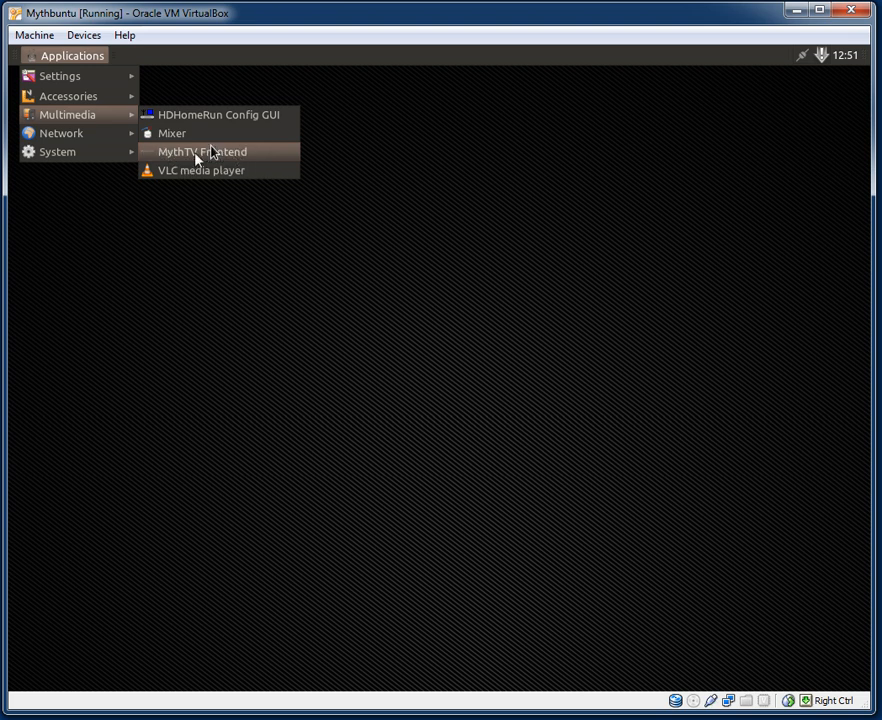
pyautogui.moveTo(128, 148)
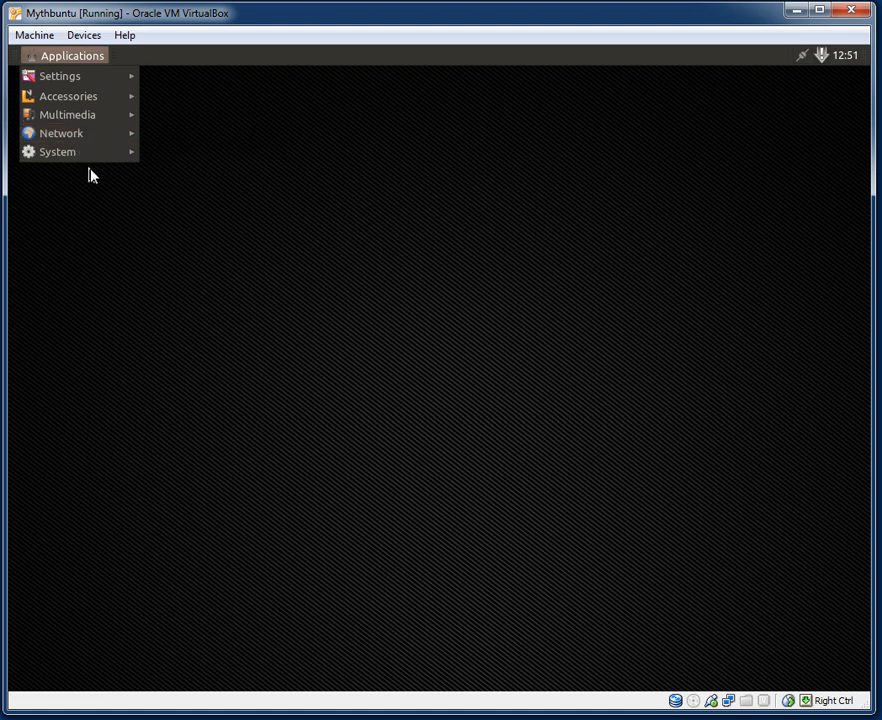
pyautogui.moveTo(91, 158)
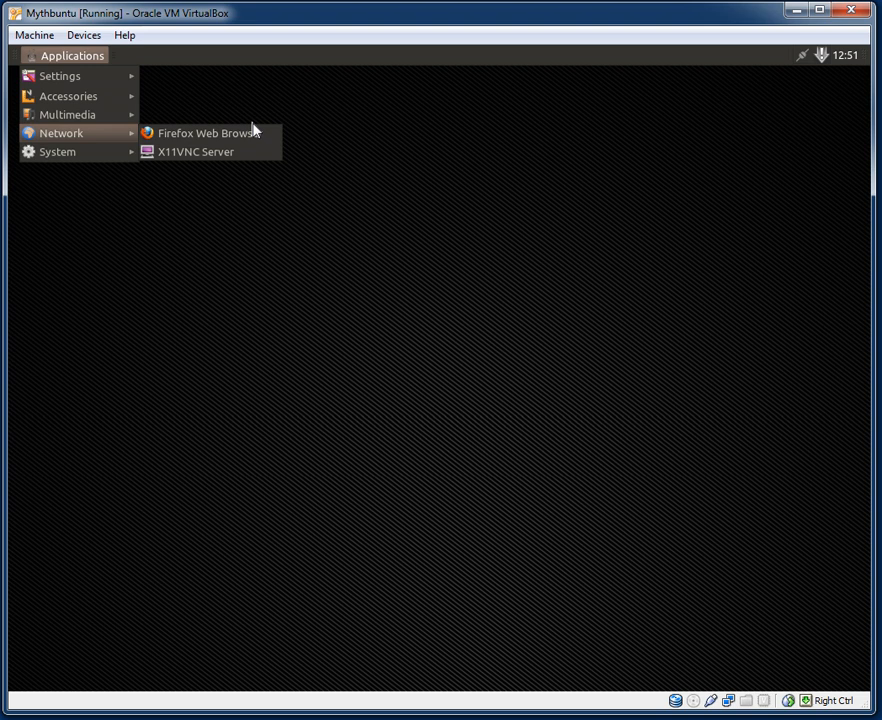
# Launch Firefox, dismiss the pending updates list, and decline making Firefox the default browser.
pyautogui.click(160, 135)
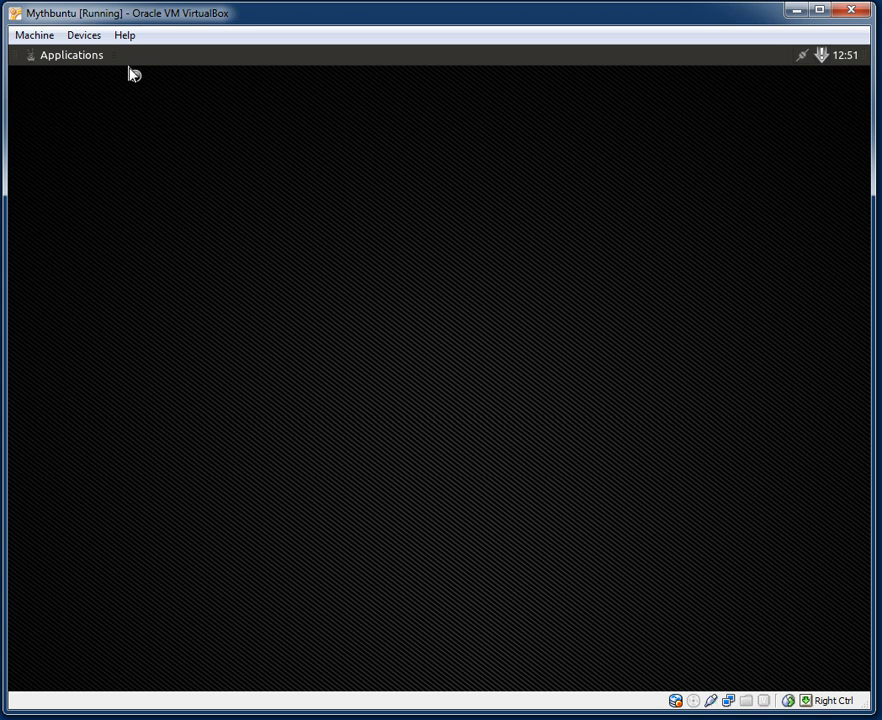
pyautogui.click(805, 62)
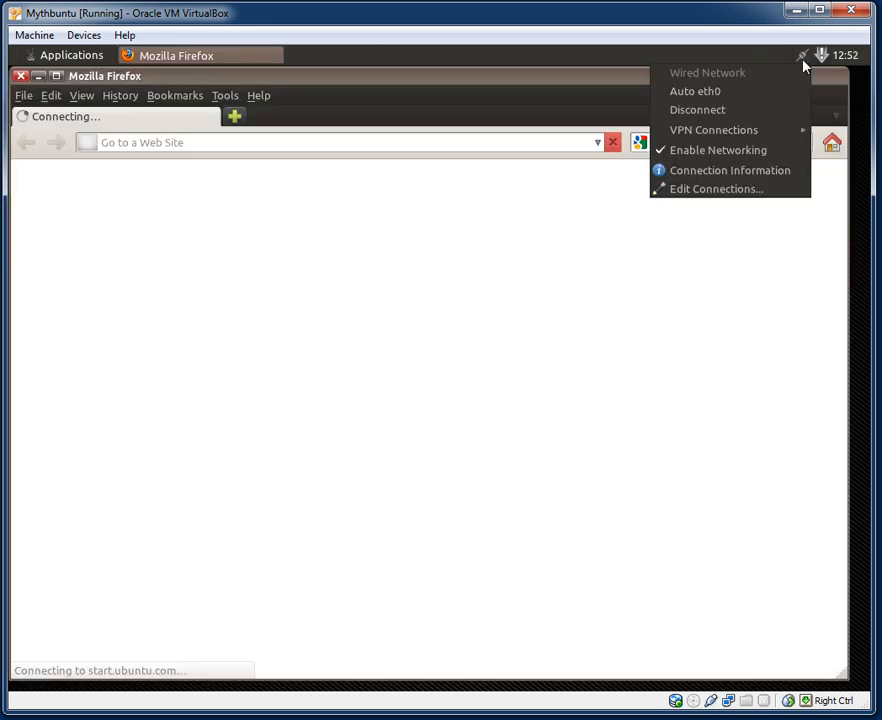
pyautogui.click(822, 56)
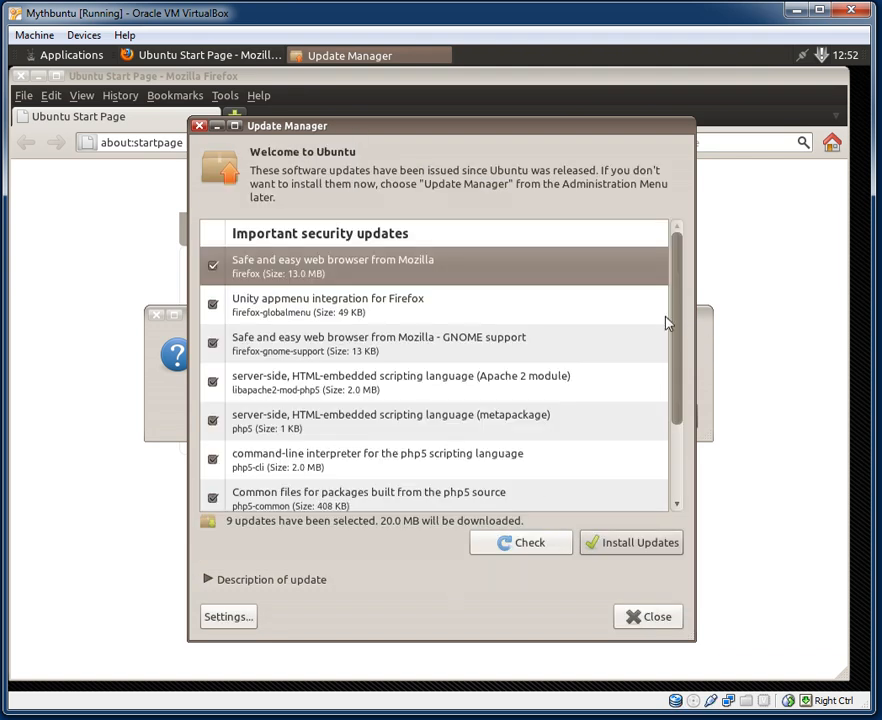
pyautogui.moveTo(673, 329); pyautogui.dragTo(671, 222)
pyautogui.click(201, 128)
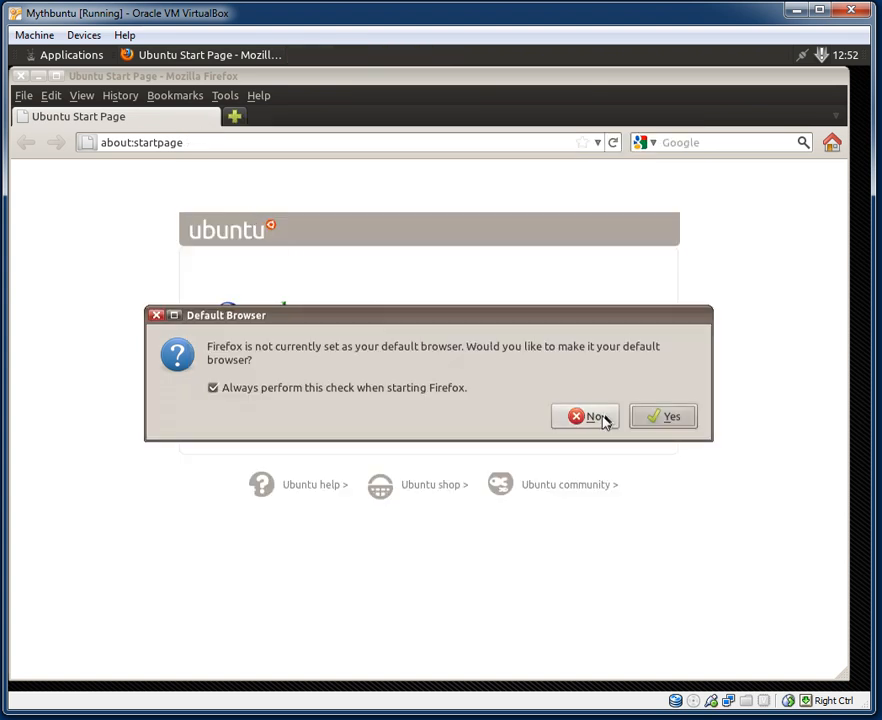
pyautogui.click(598, 472)
# Check Help > About Firefox showing version 4.0, then close it and Firefox.
pyautogui.click(226, 96)
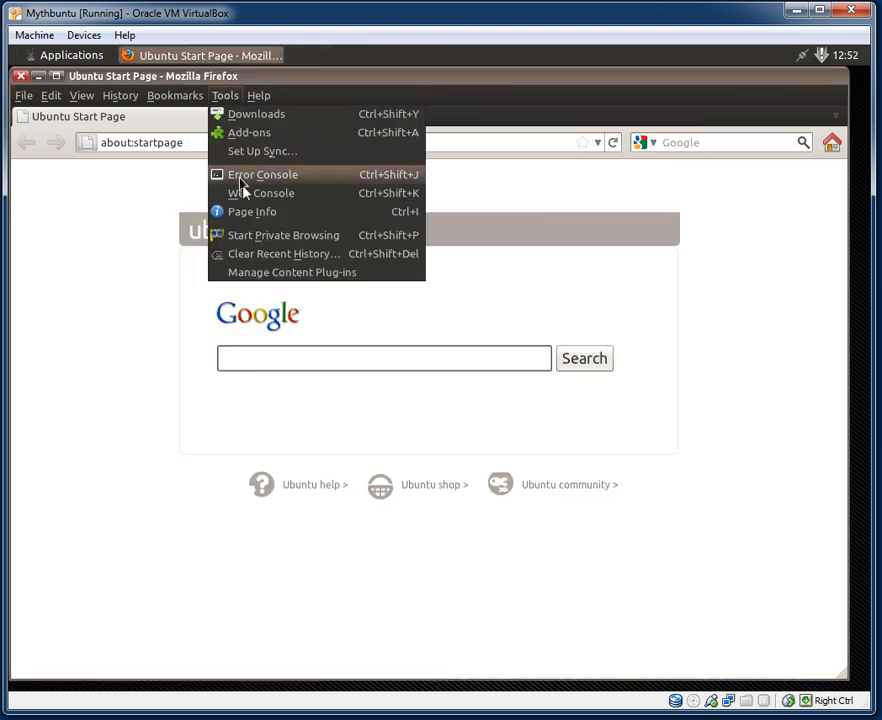
pyautogui.moveTo(259, 97)
pyautogui.click(289, 275)
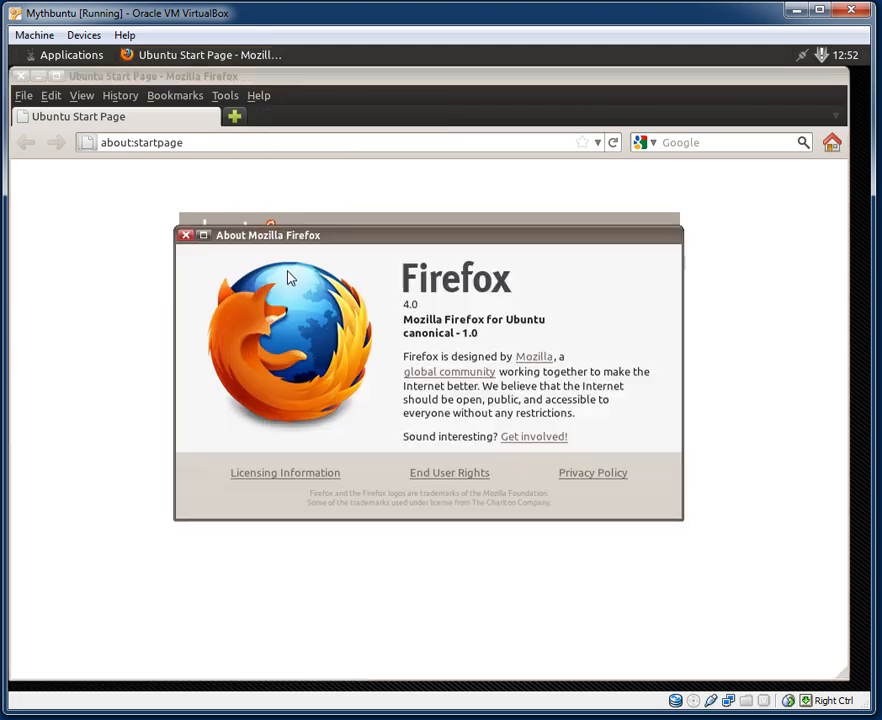
pyautogui.click(185, 235)
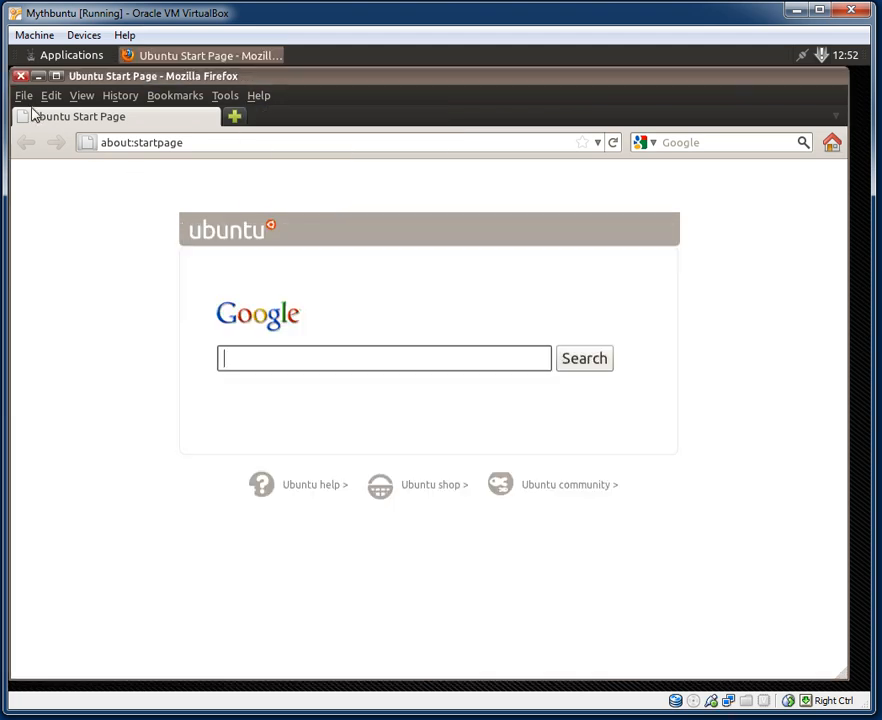
pyautogui.click(19, 77)
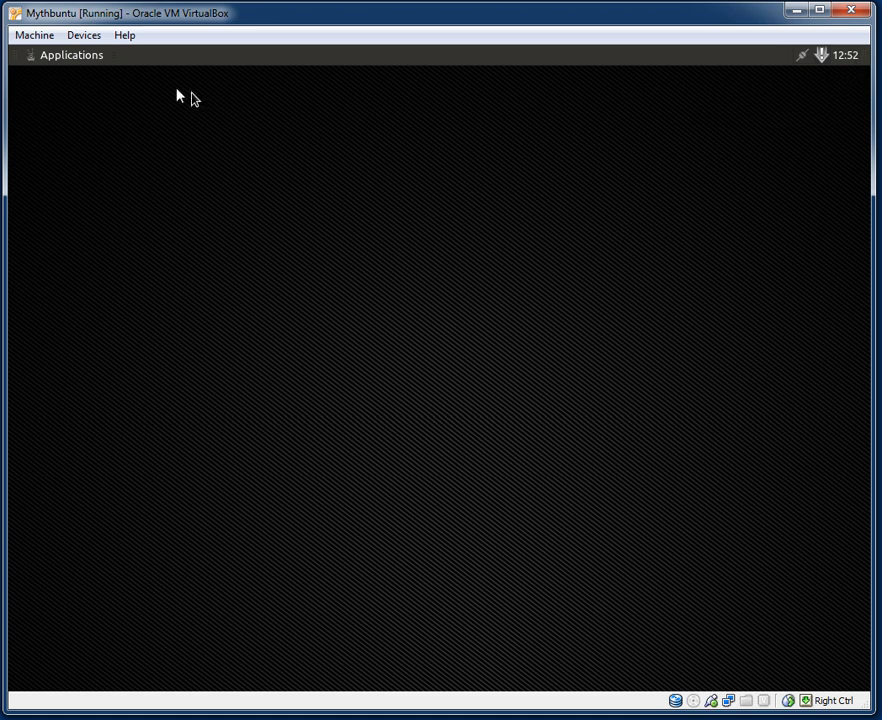
pyautogui.click(88, 64)
pyautogui.click(88, 64)
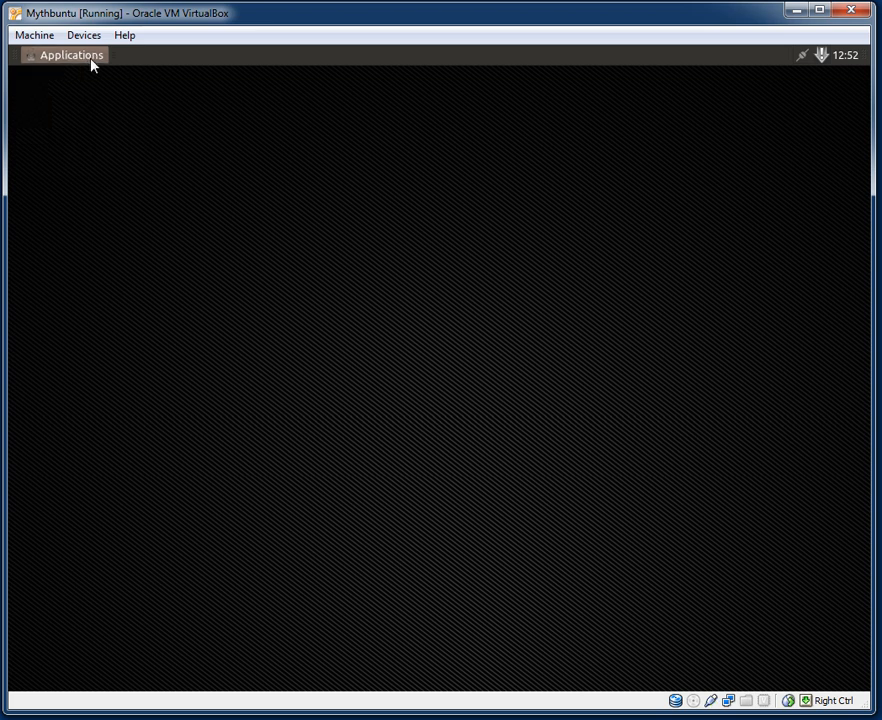
pyautogui.click(70, 62)
pyautogui.moveTo(76, 100)
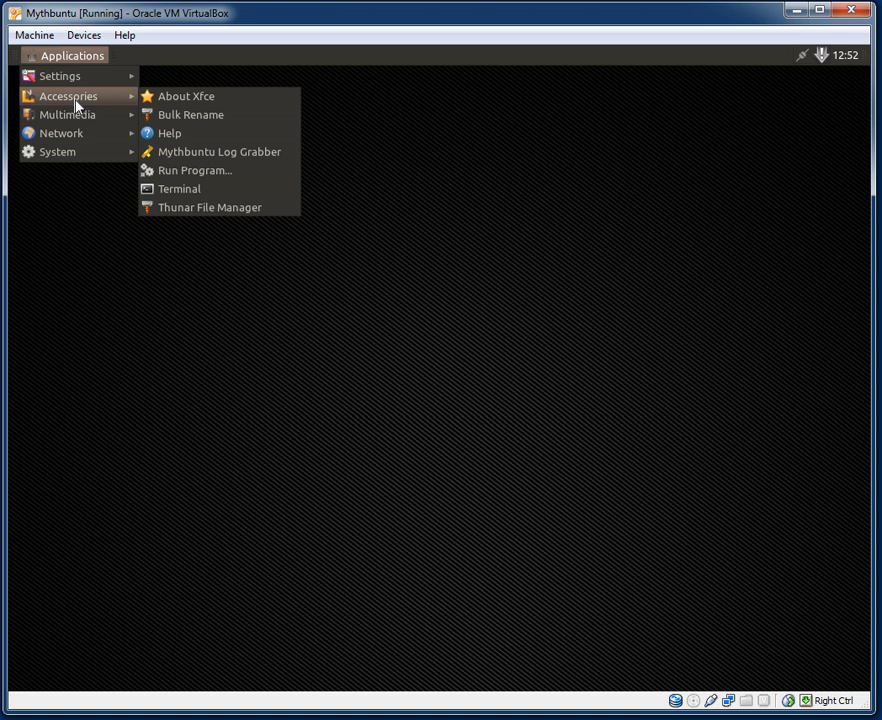
pyautogui.click(168, 98)
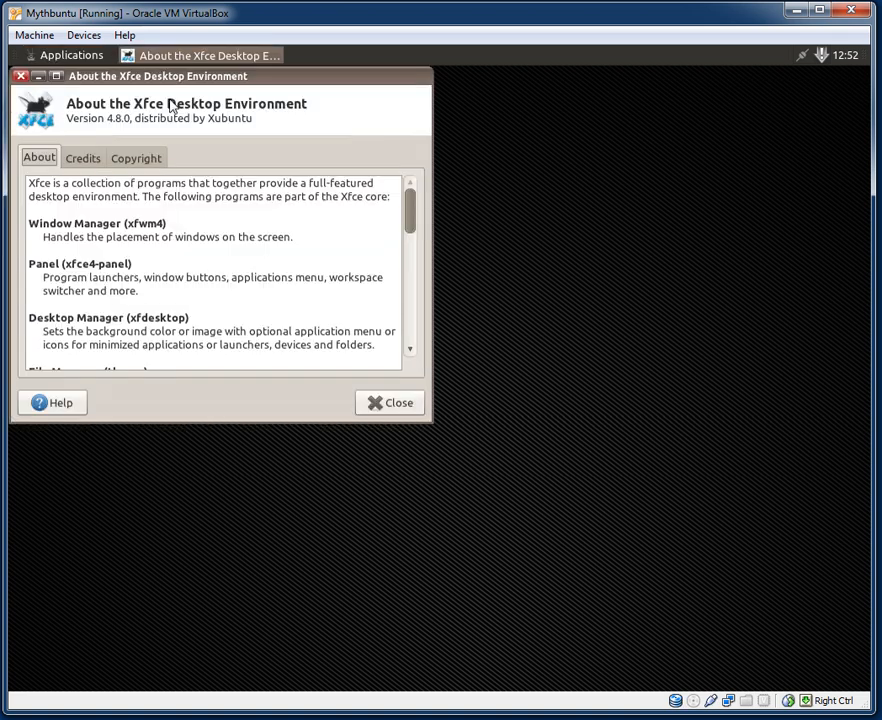
pyautogui.click(381, 404)
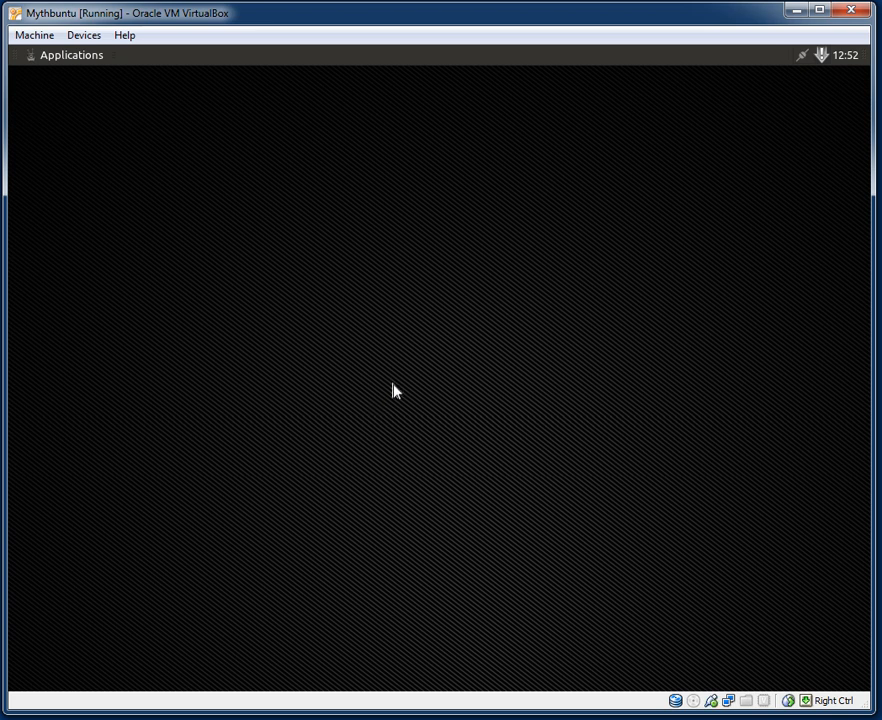